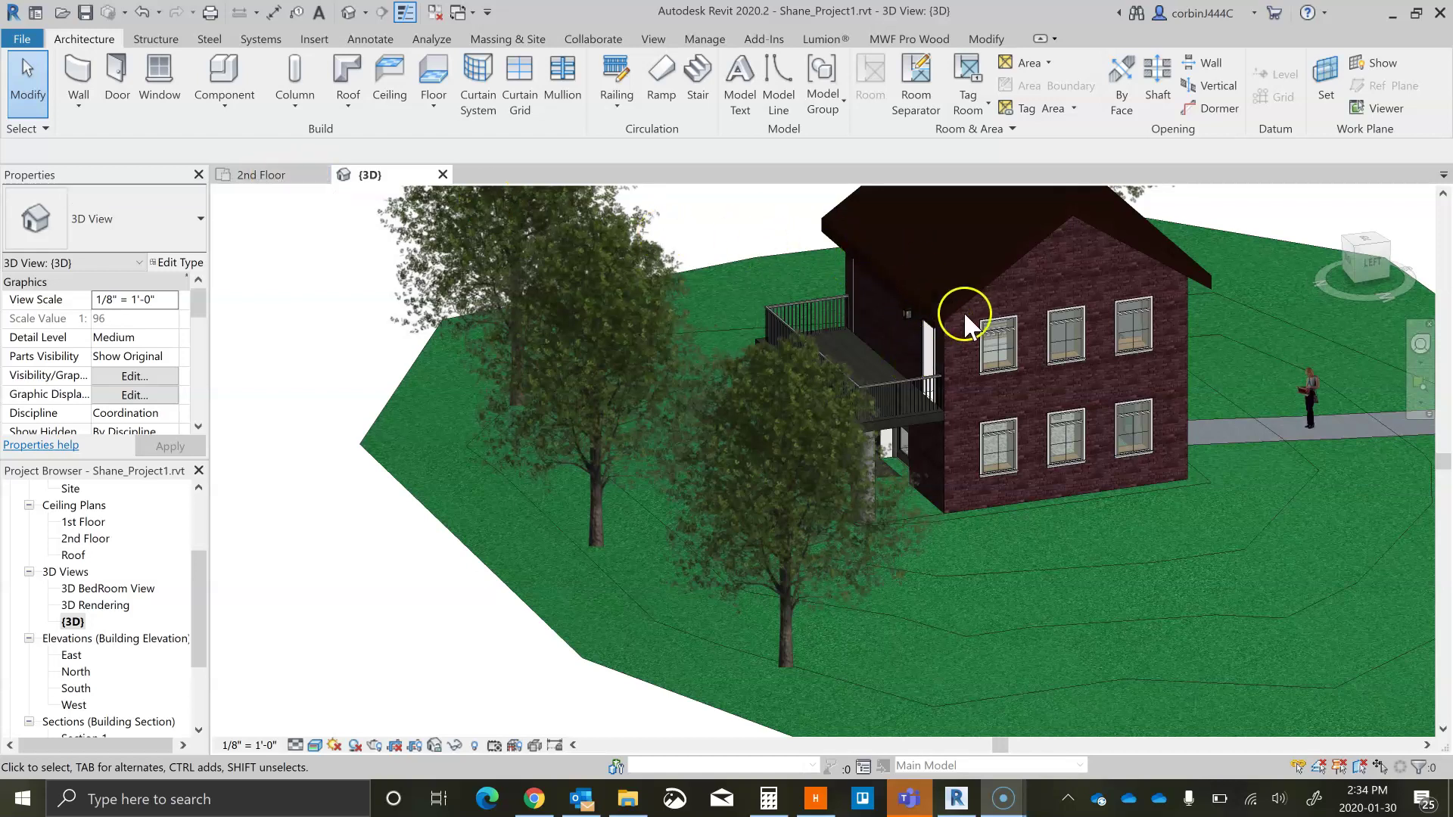
Step: Inspect the coach light above the balcony in 3D, then open the 1st Floor floor plan
scroll(931, 325, "up", 5)
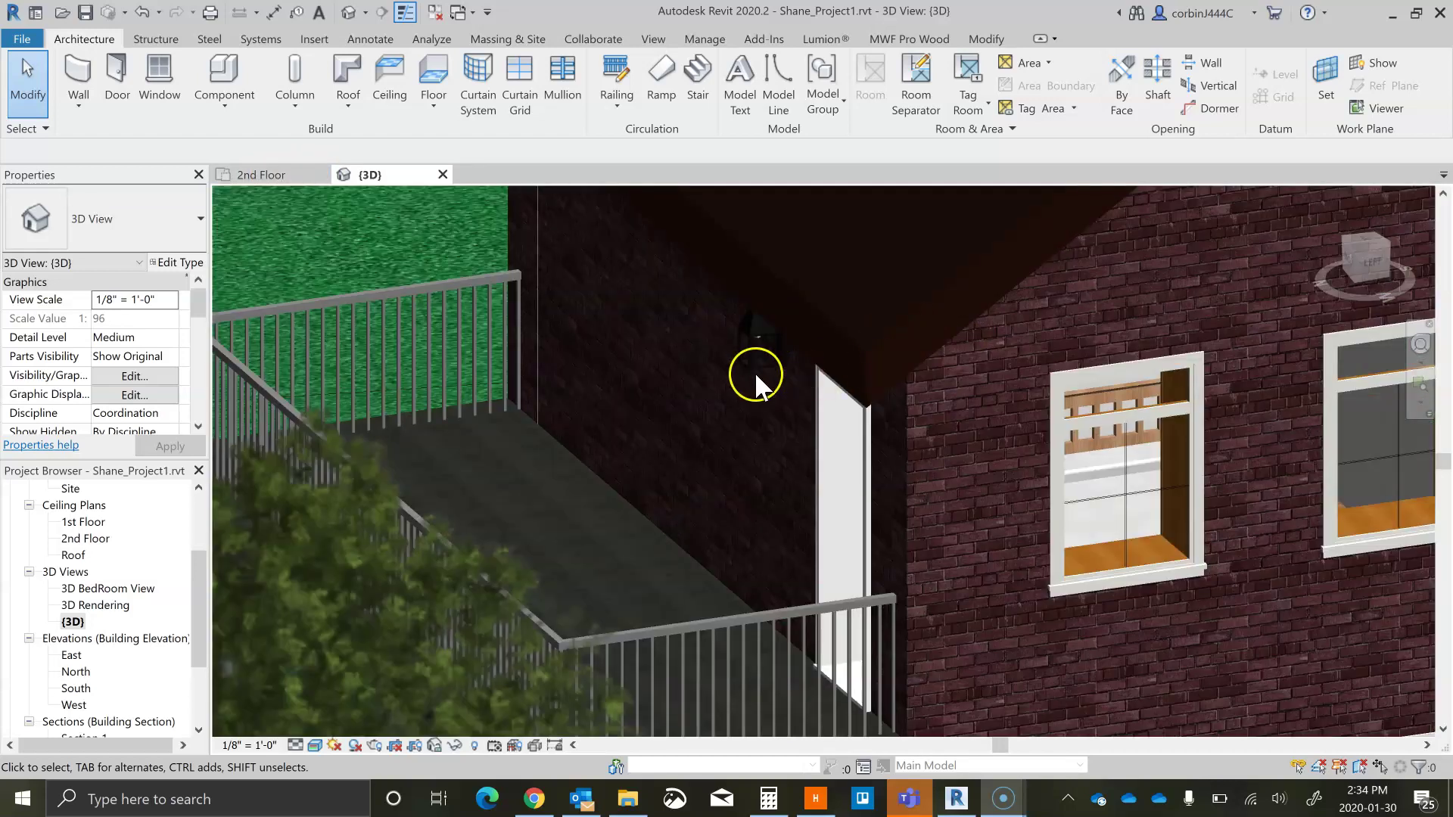
left_click(754, 346)
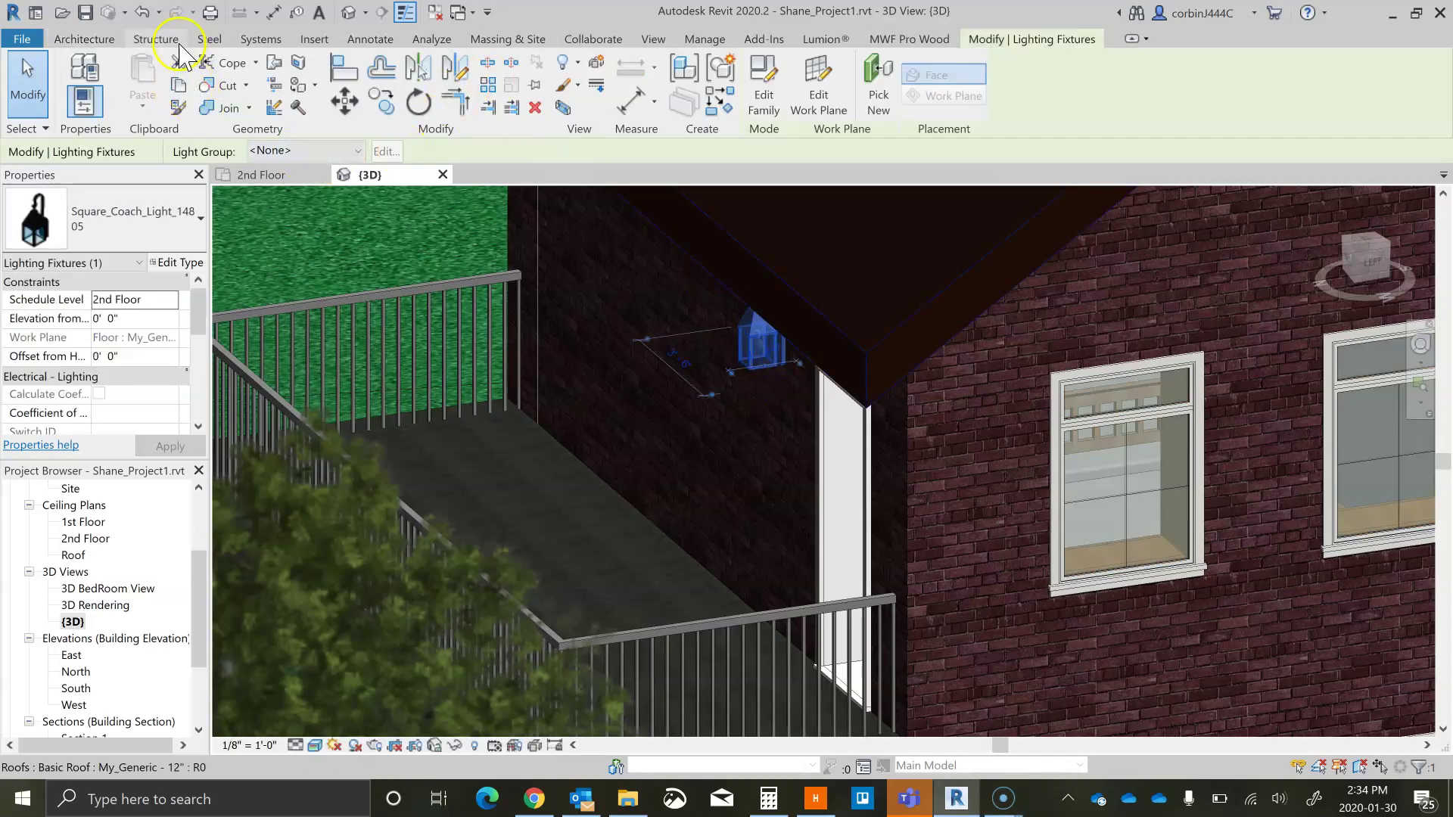
left_click(75, 40)
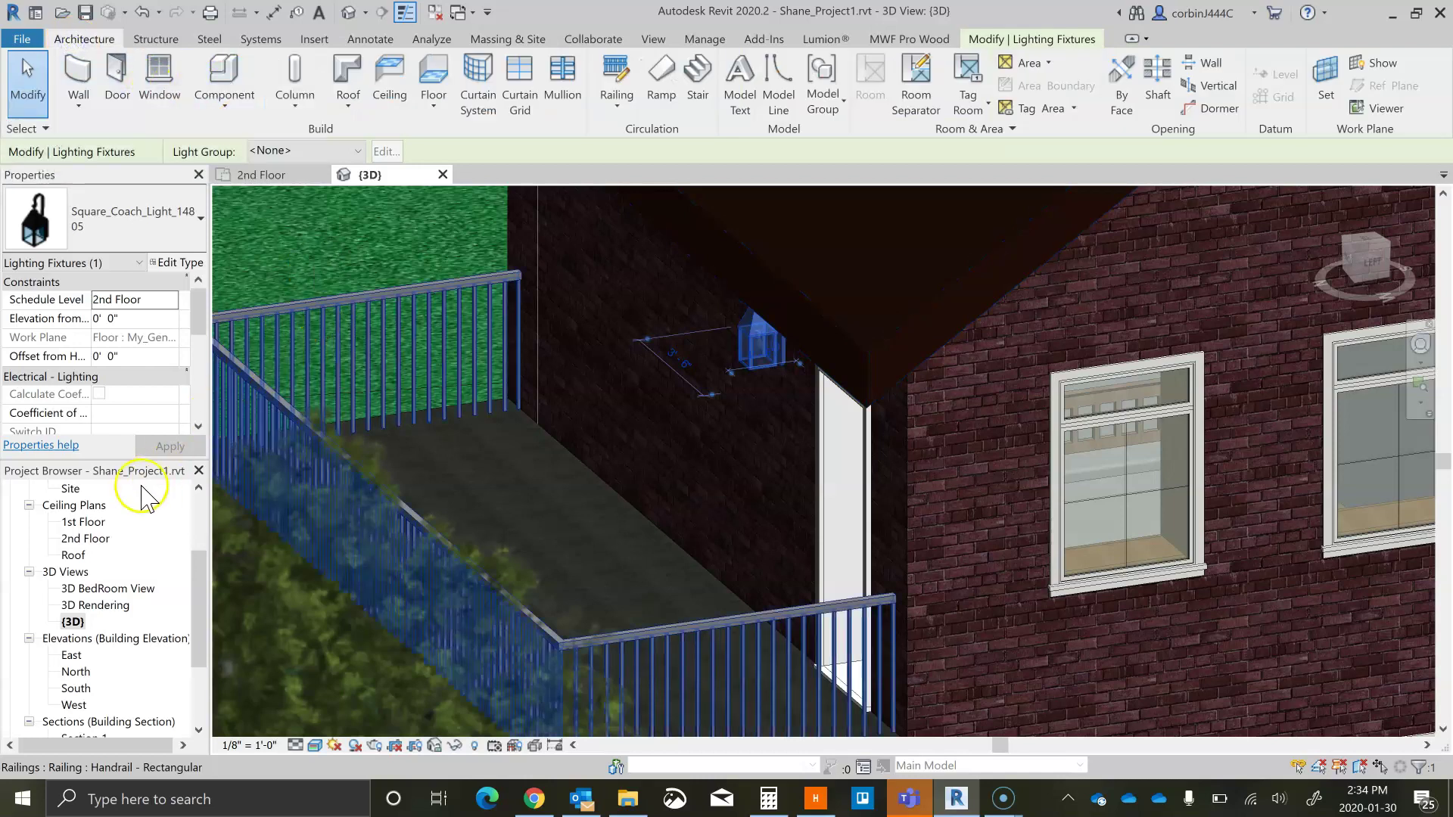
scroll(87, 603, "up", 3)
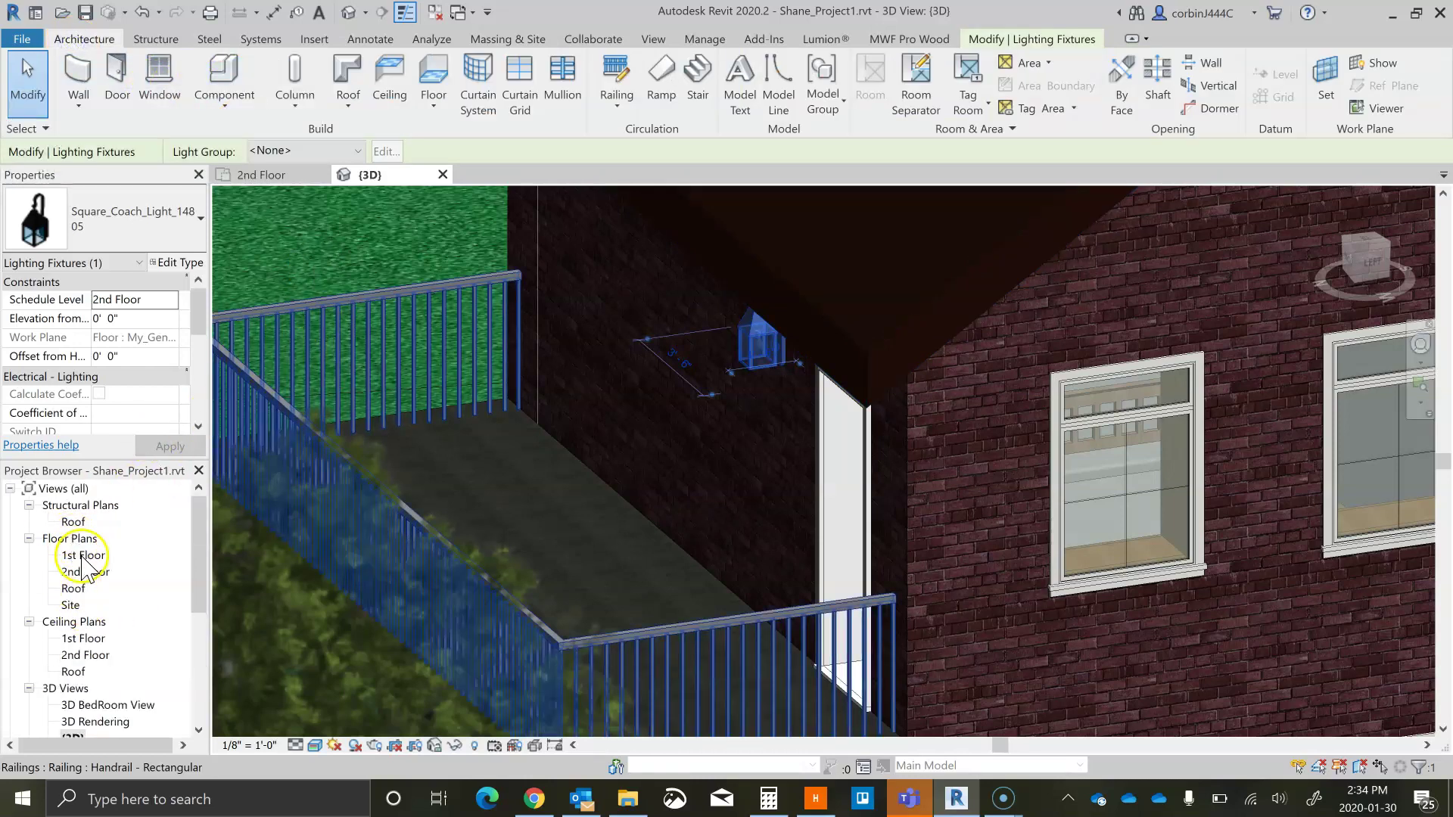
double_click(84, 557)
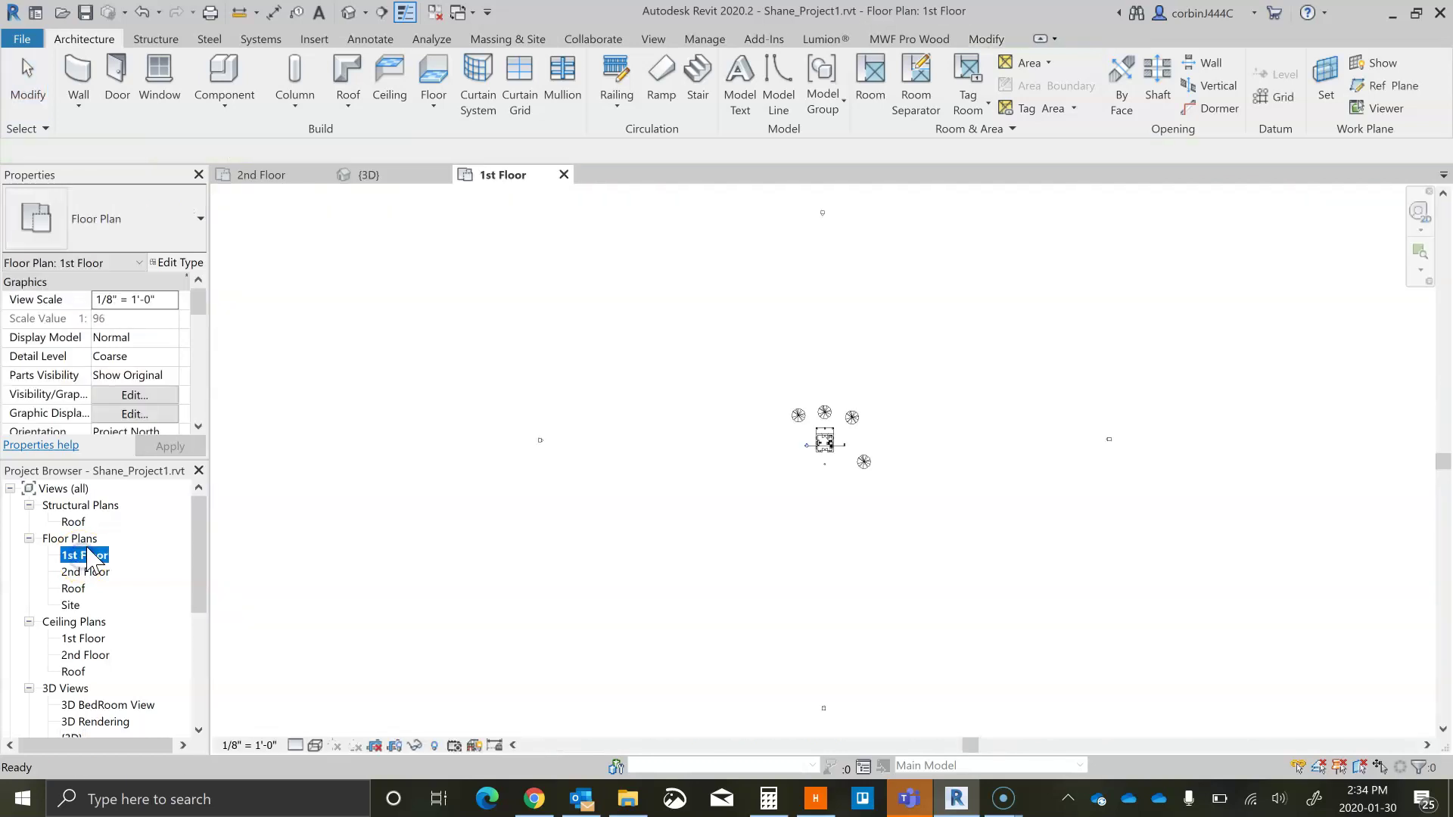
Step: Zoom in and inspect a coach light on the 1st Floor plan's lower wall
scroll(810, 462, "up", 5)
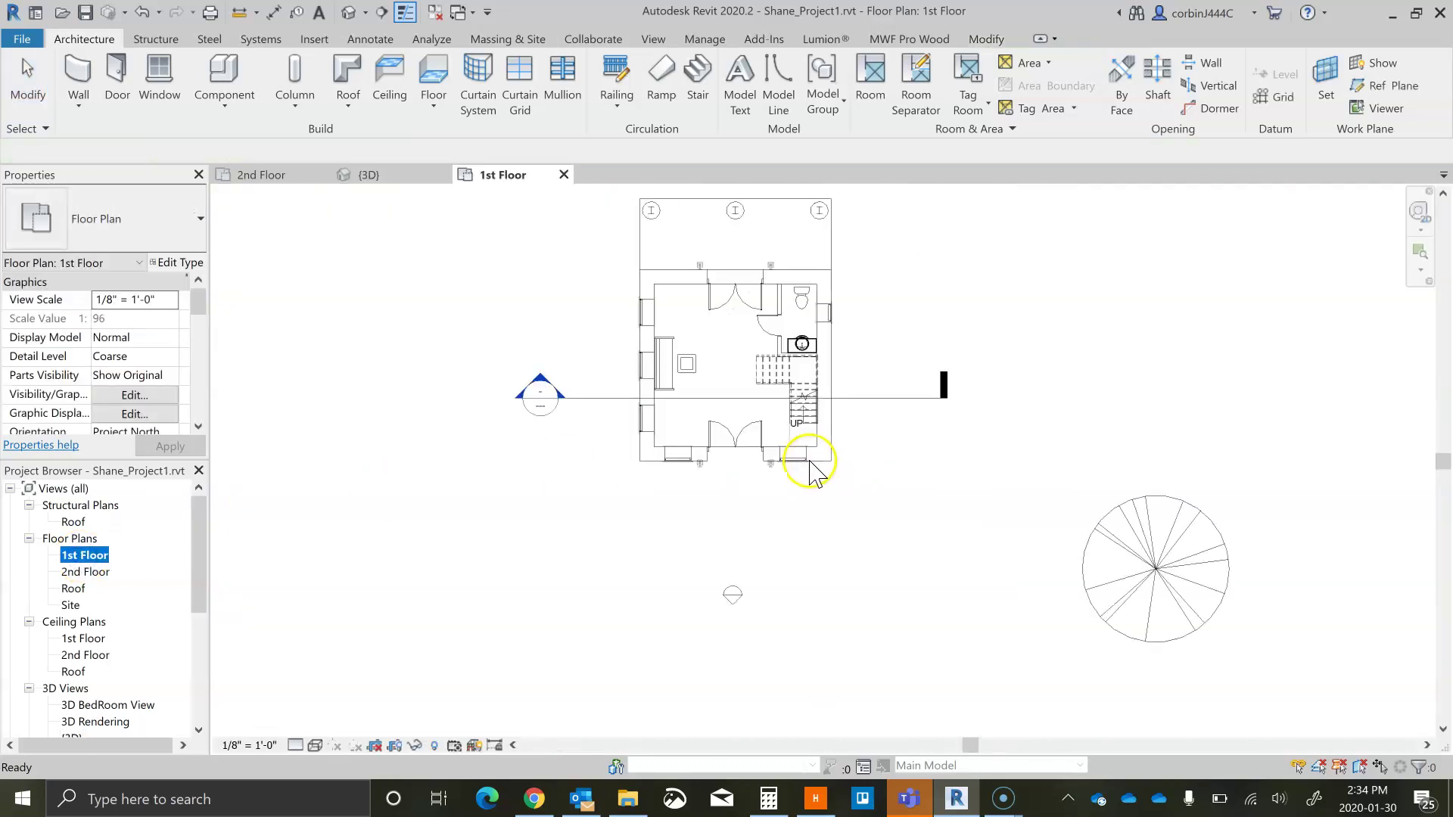
scroll(649, 473, "up", 3)
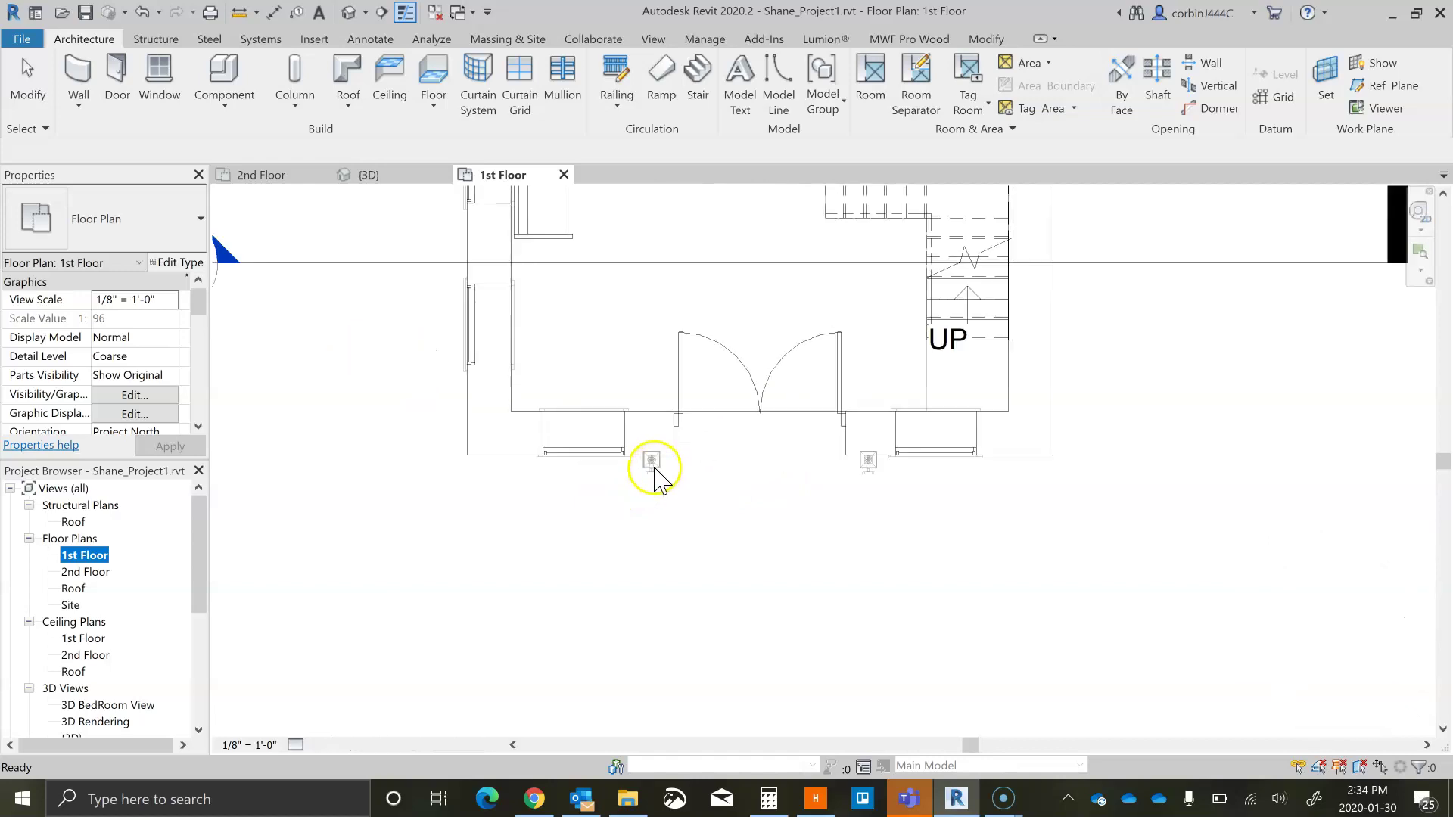
left_click(817, 431)
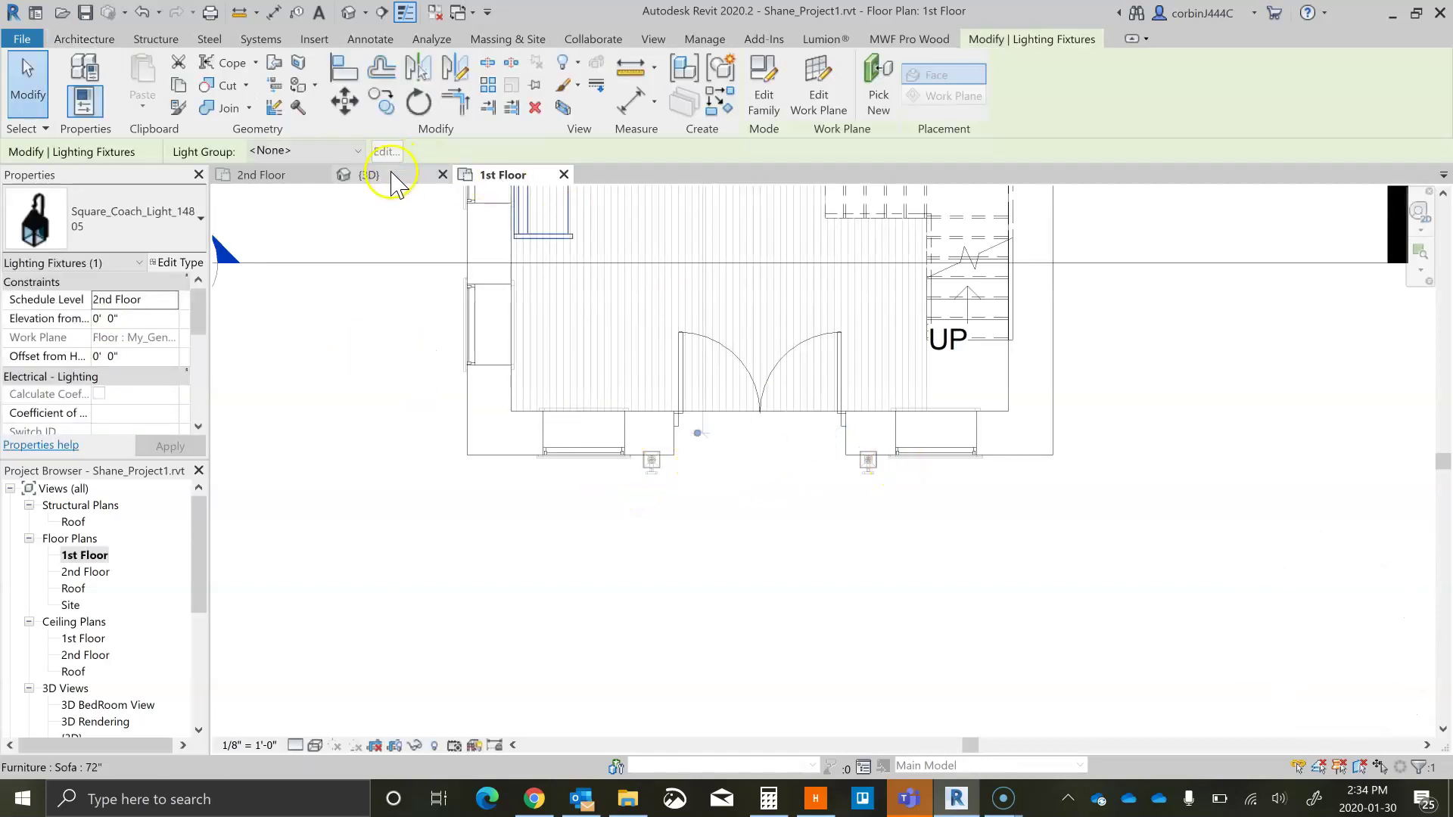
scroll(244, 409, "up", 1)
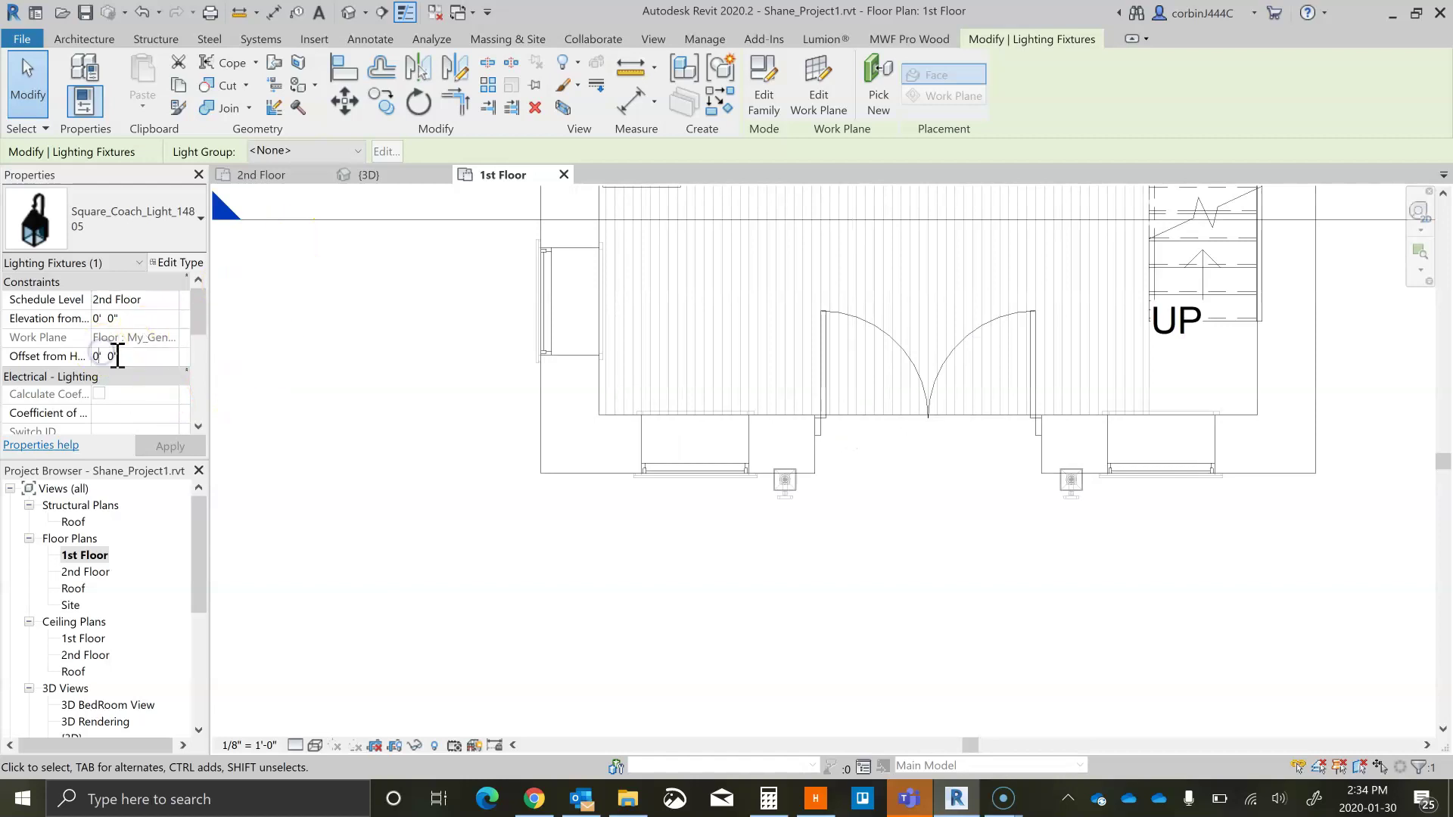
left_click(310, 366)
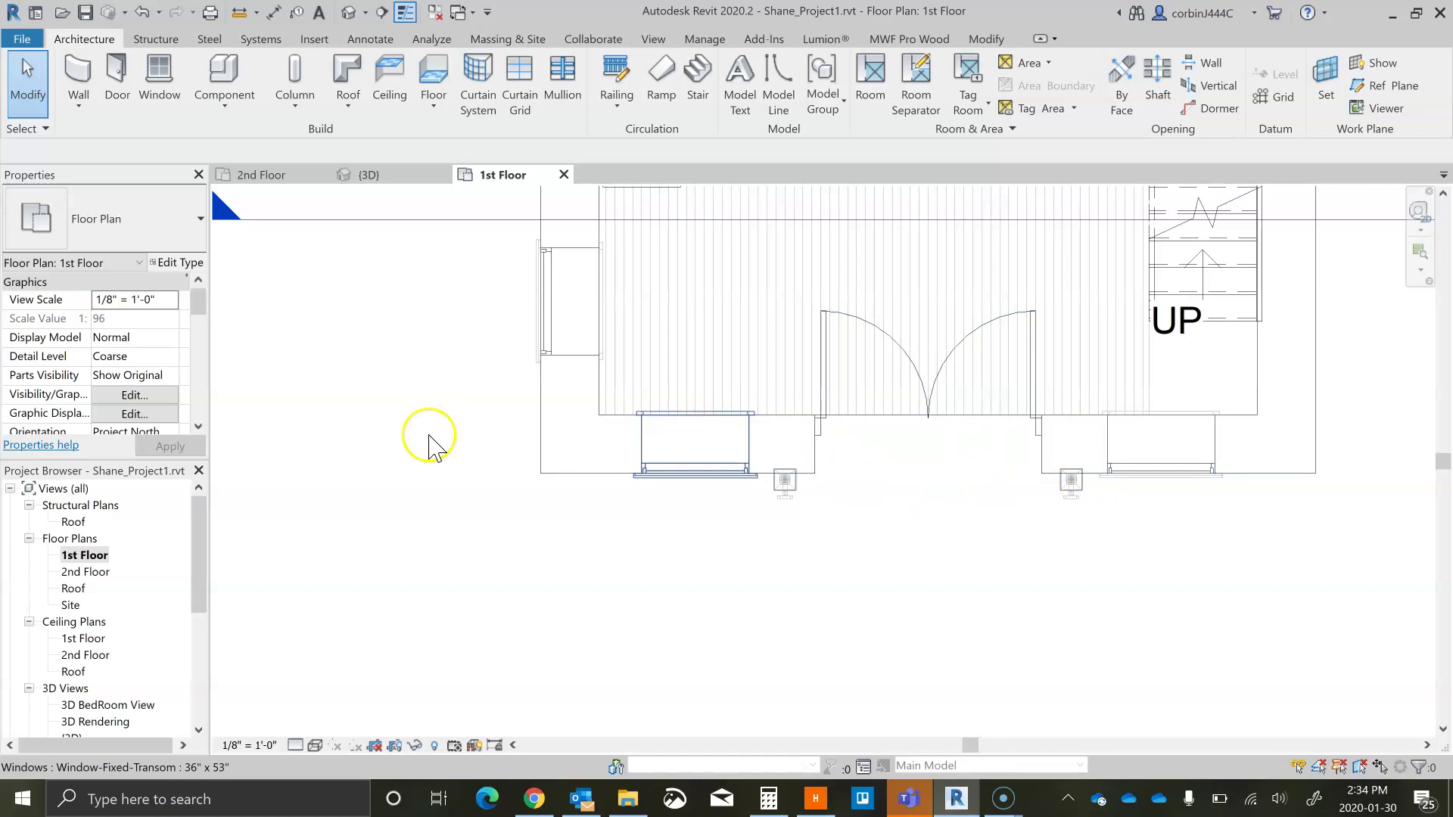
Step: Set the 1st Floor plan's underlay base level to None and apply it
scroll(161, 382, "down", 5)
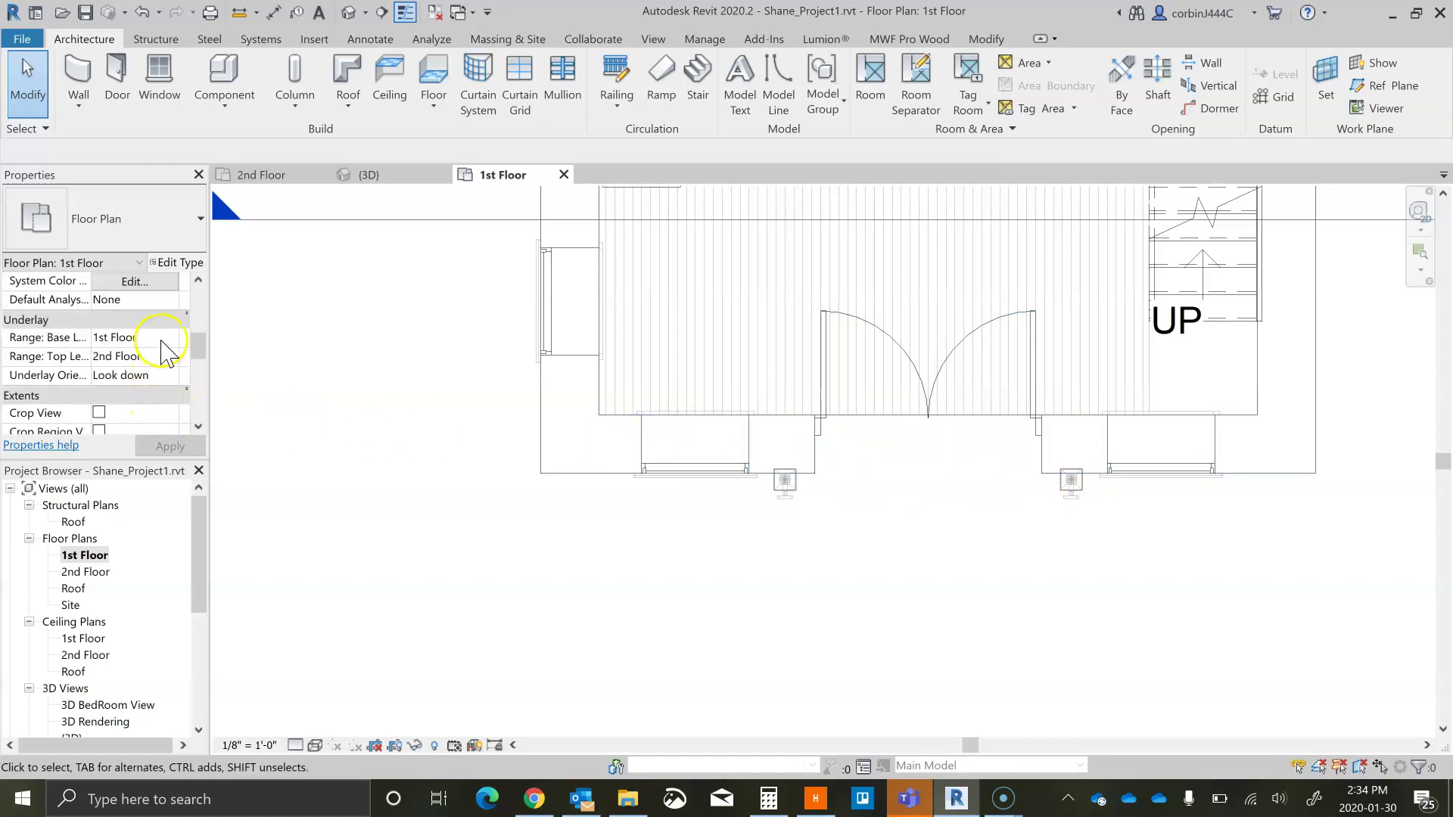
left_click(174, 339)
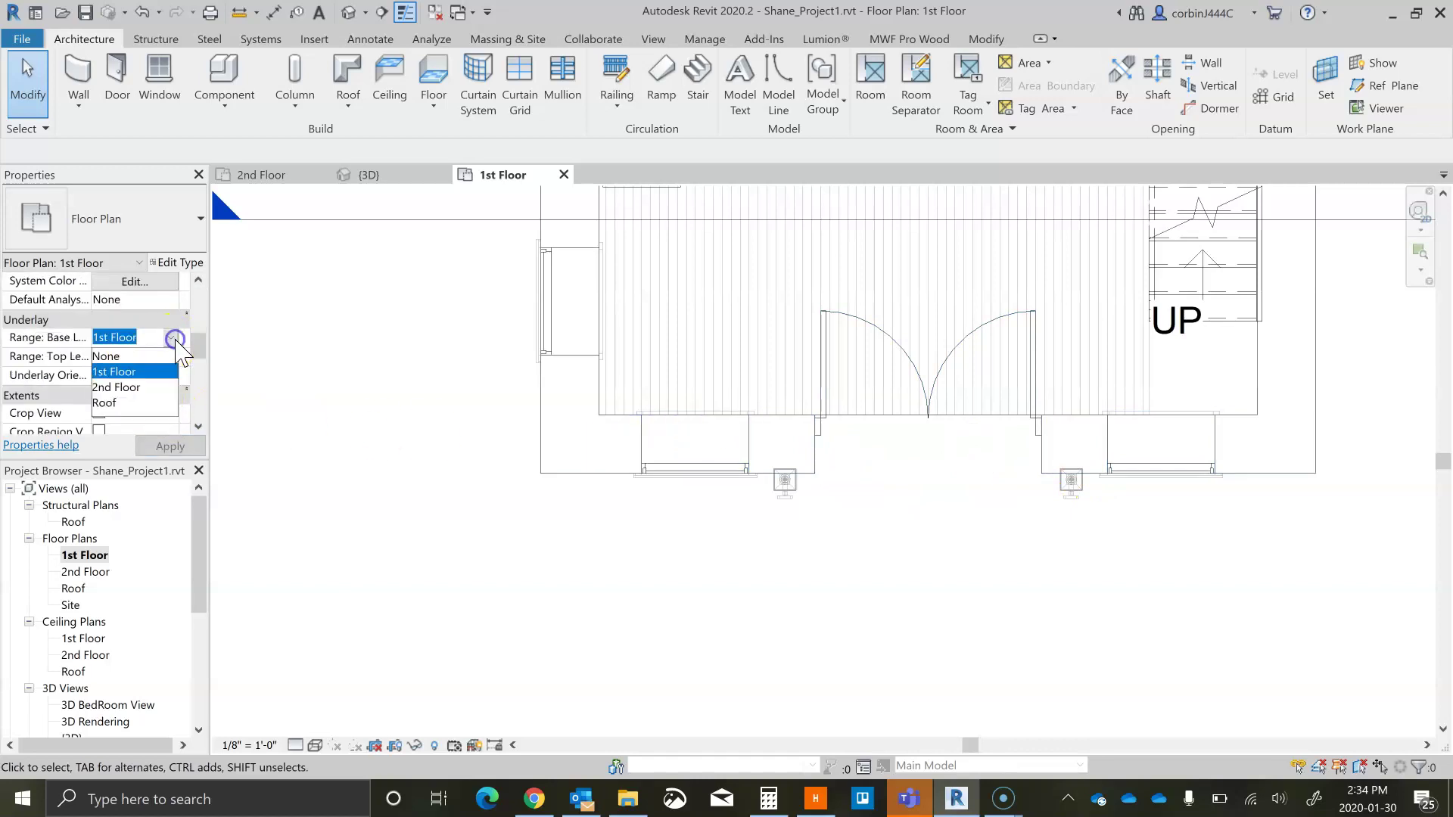
left_click(106, 356)
left_click(170, 447)
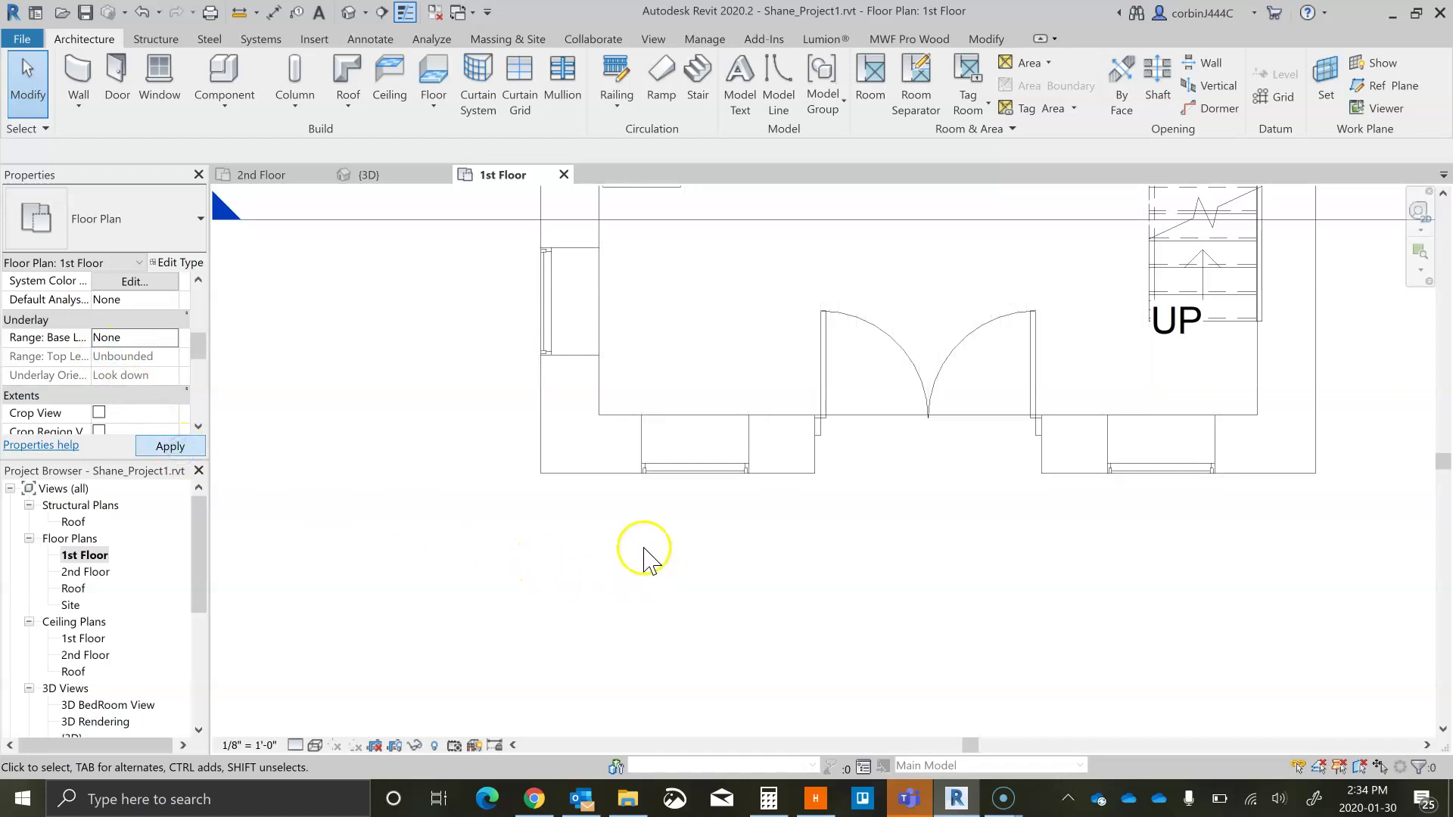
scroll(643, 559, "down", 3)
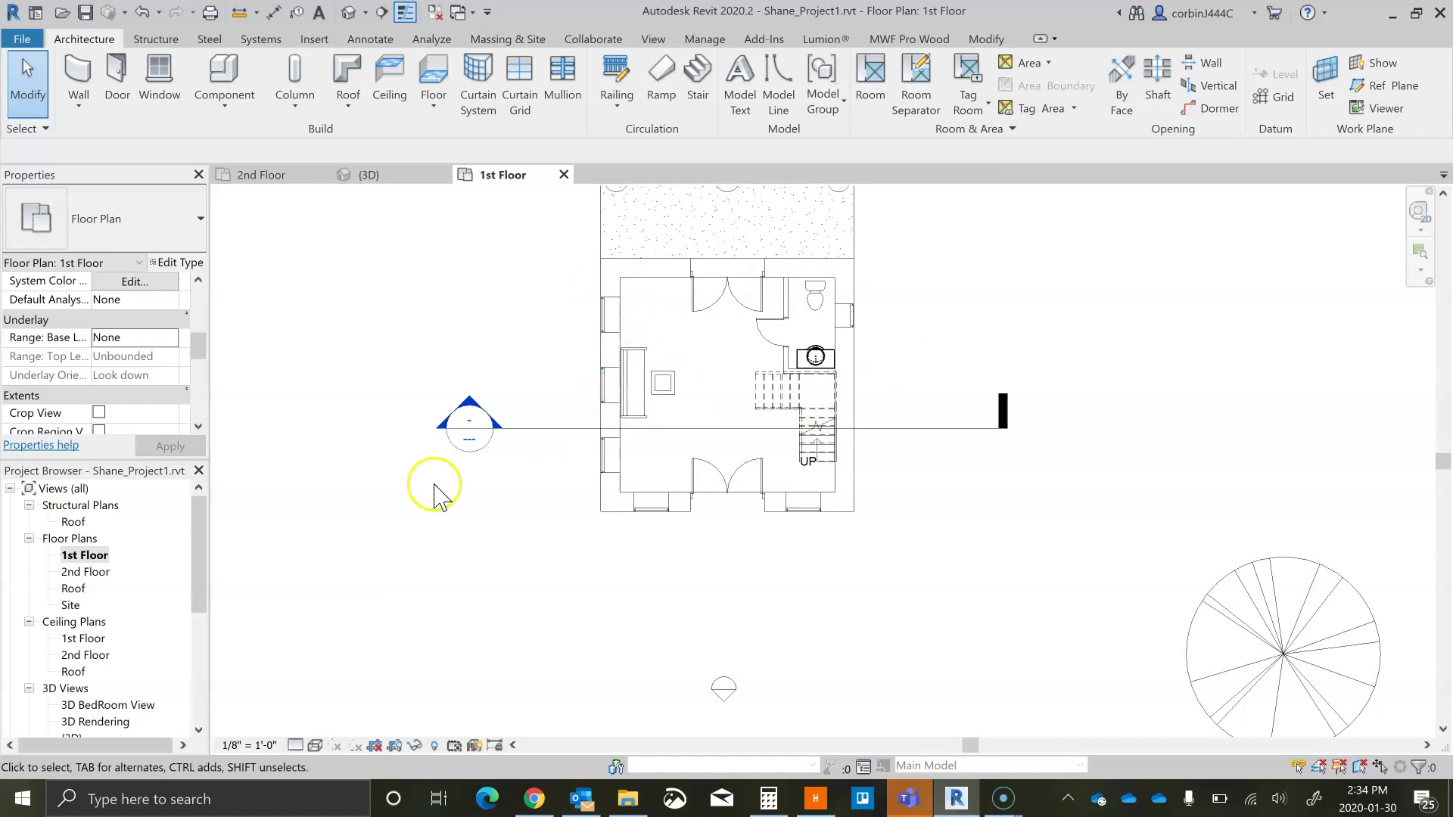
Step: Open the 1st Floor reflected ceiling plan and inspect the coach light on the top wall
double_click(88, 639)
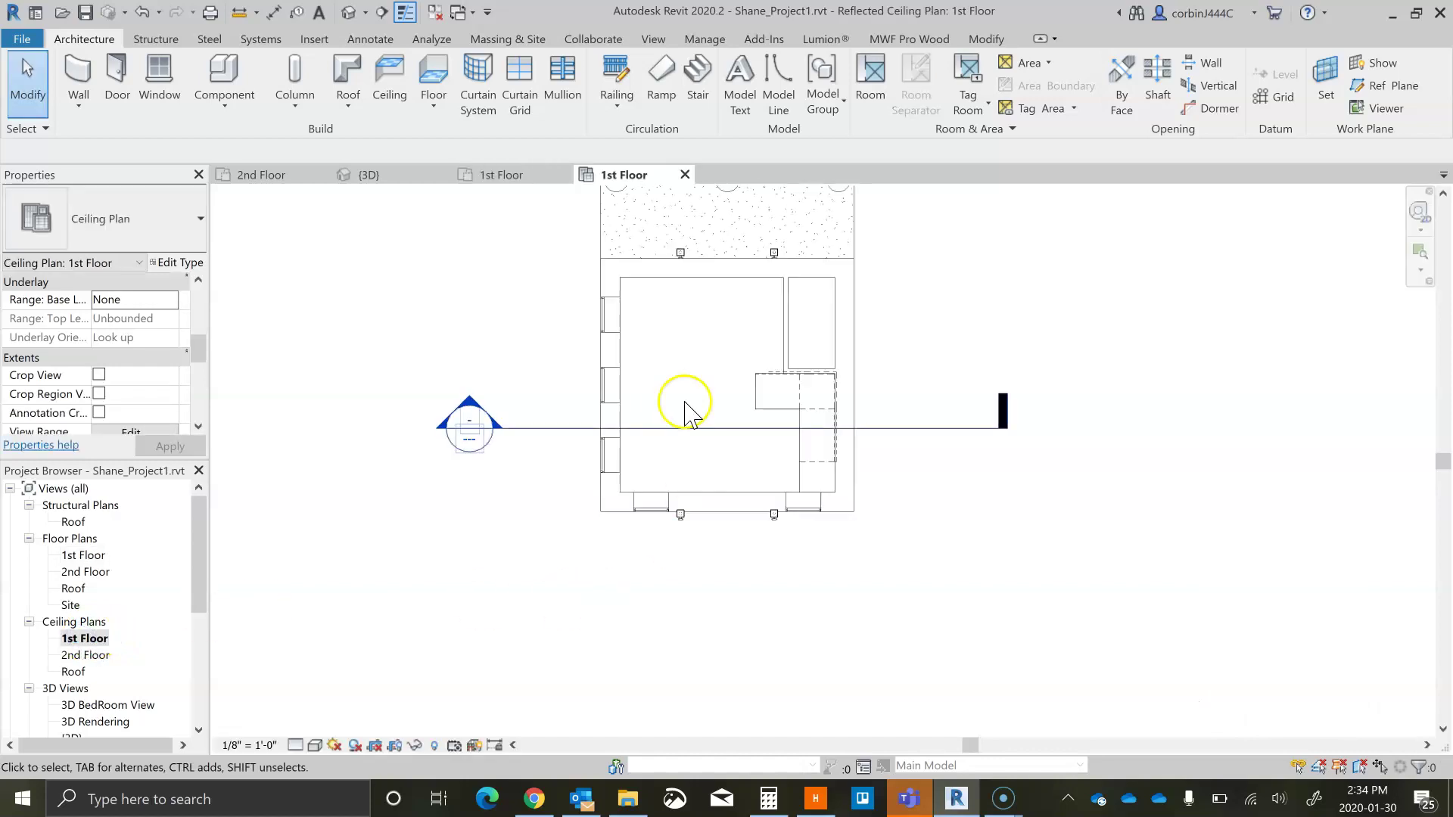
left_click(689, 257)
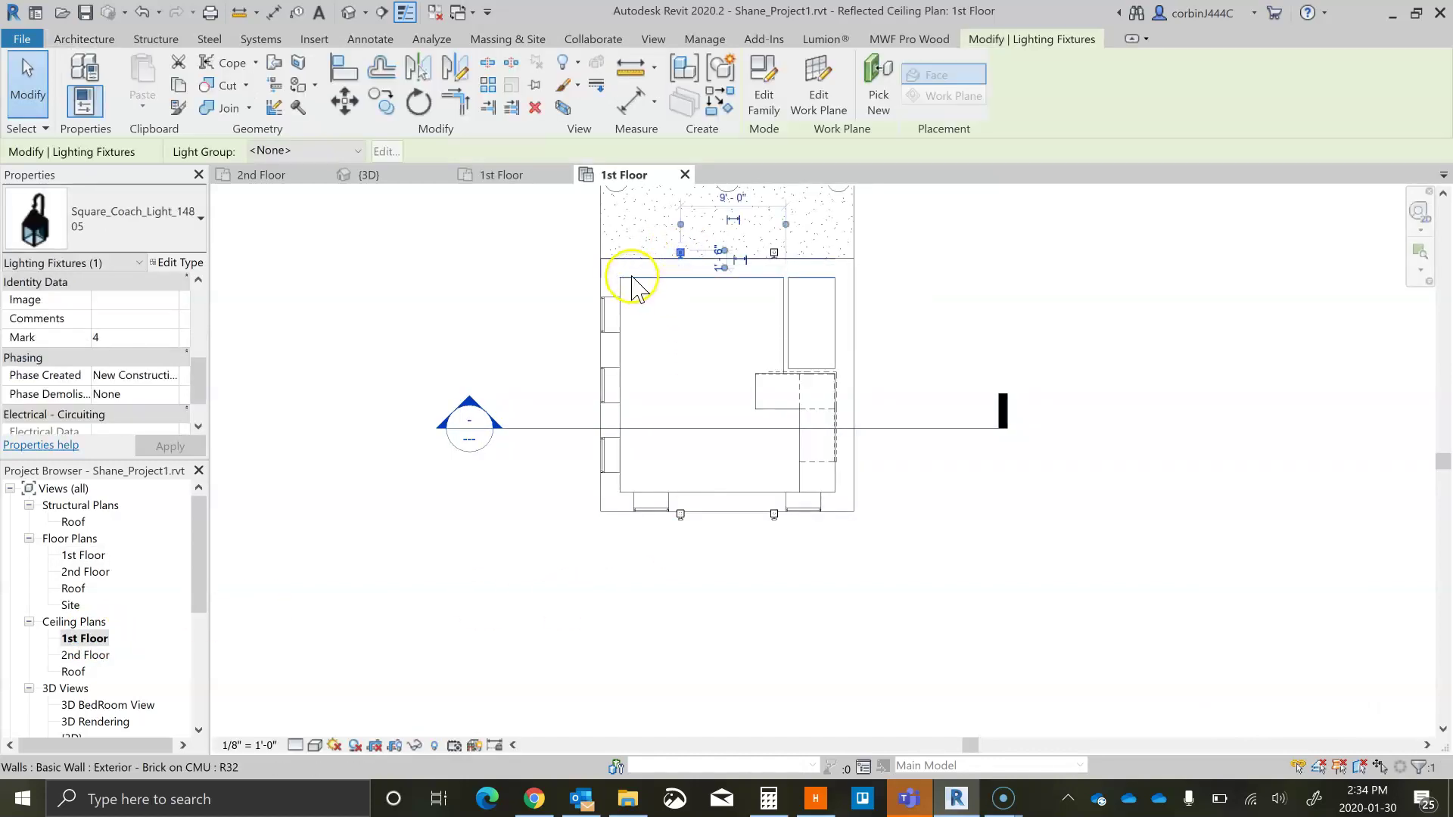
scroll(454, 303, "up", 2)
left_click(485, 318)
scroll(509, 325, "down", 2)
scroll(550, 348, "up", 2)
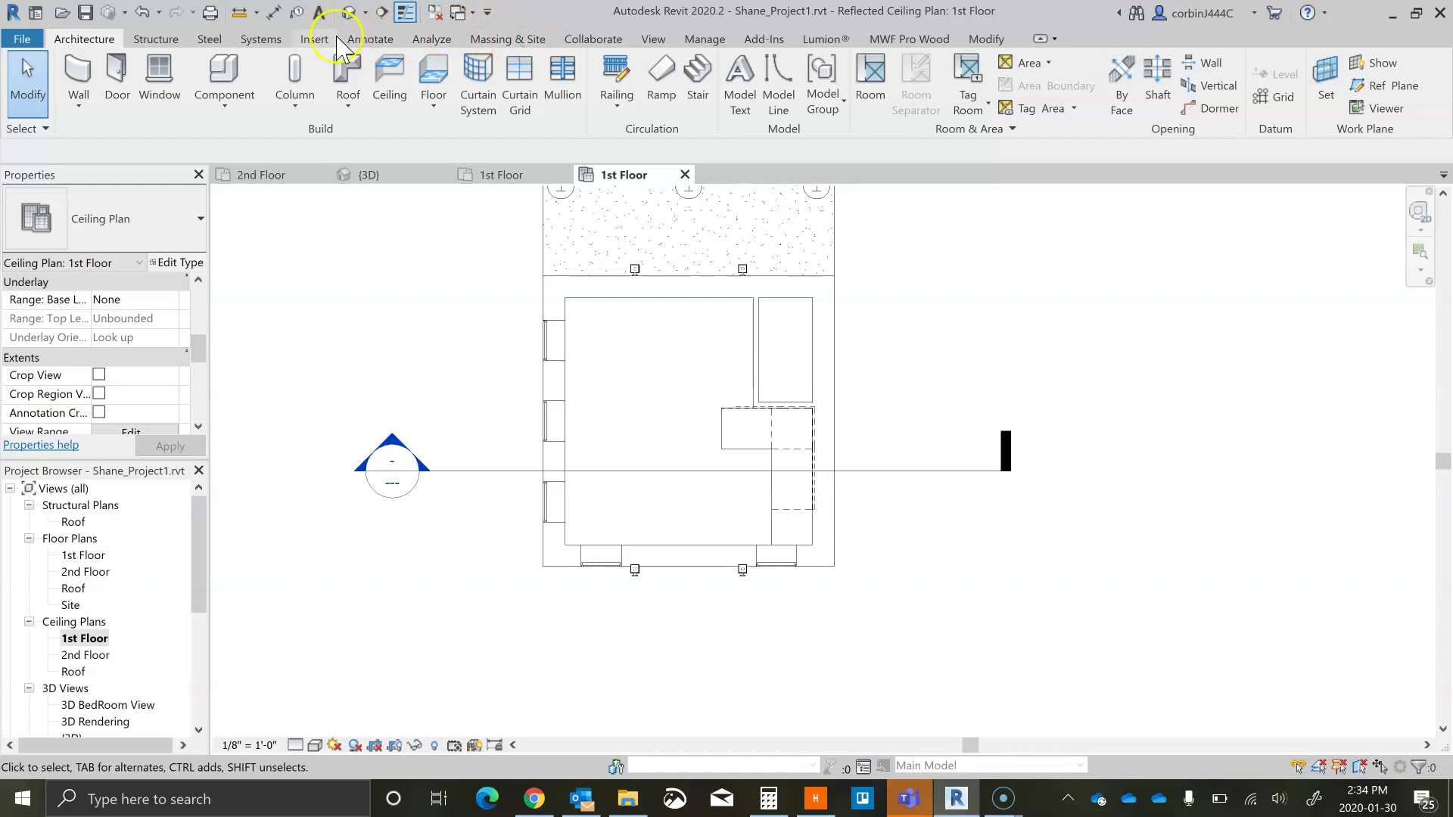
Step: Start placing a Square_Coach_Light lighting fixture set to Place on Work Plane at Level : 1st Floor
left_click(261, 39)
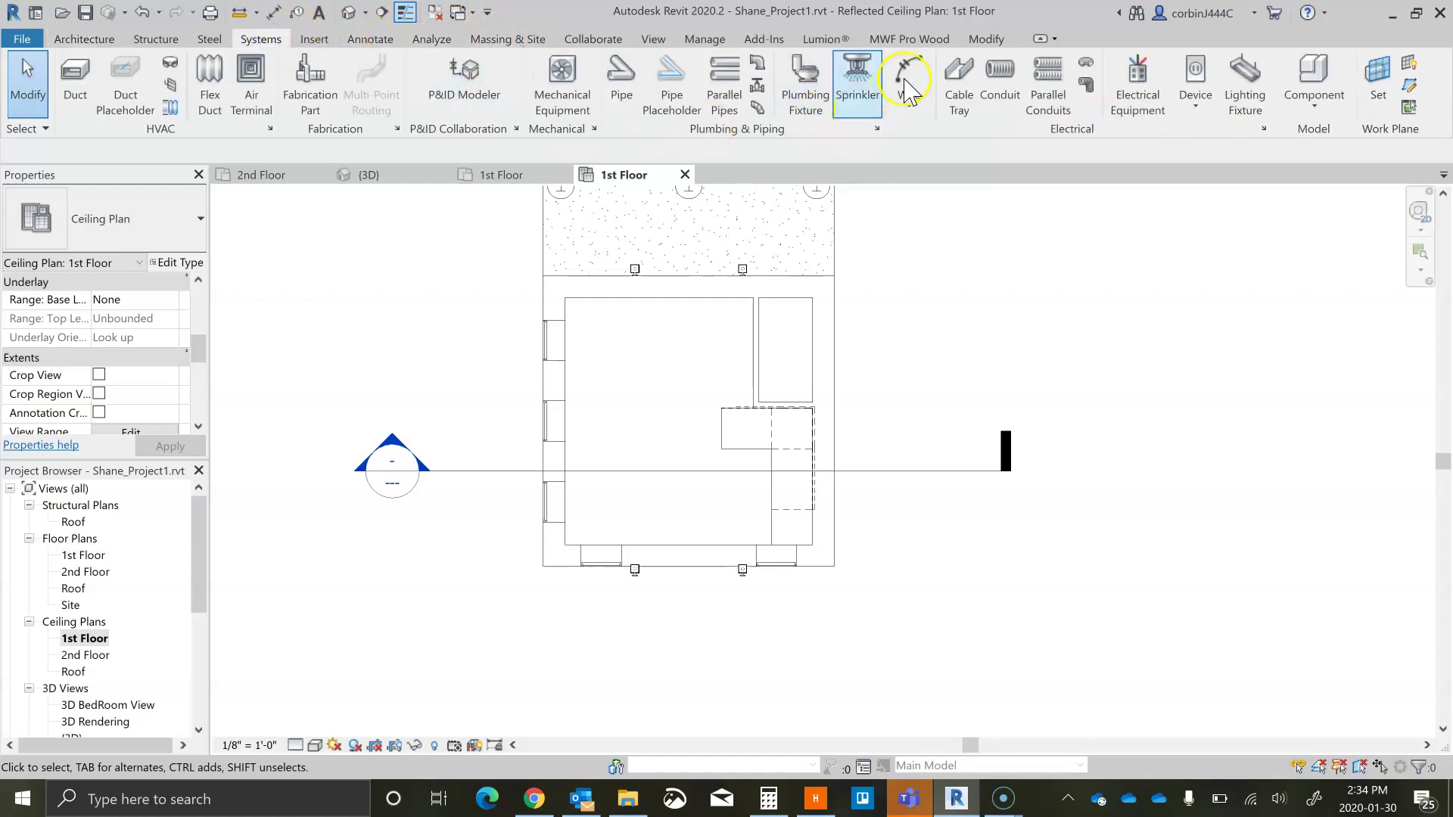
left_click(1243, 76)
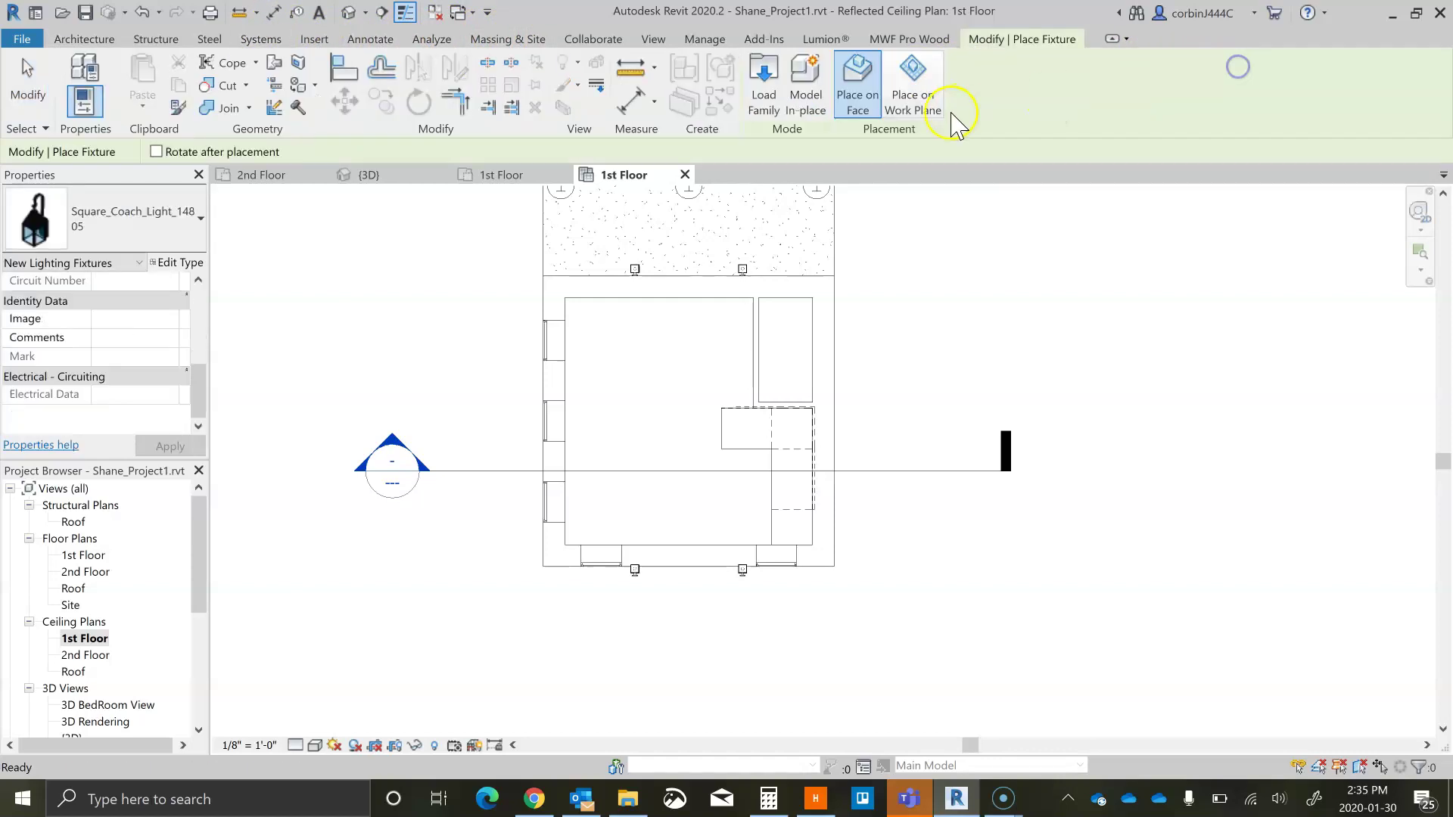
scroll(830, 353, "up", 3)
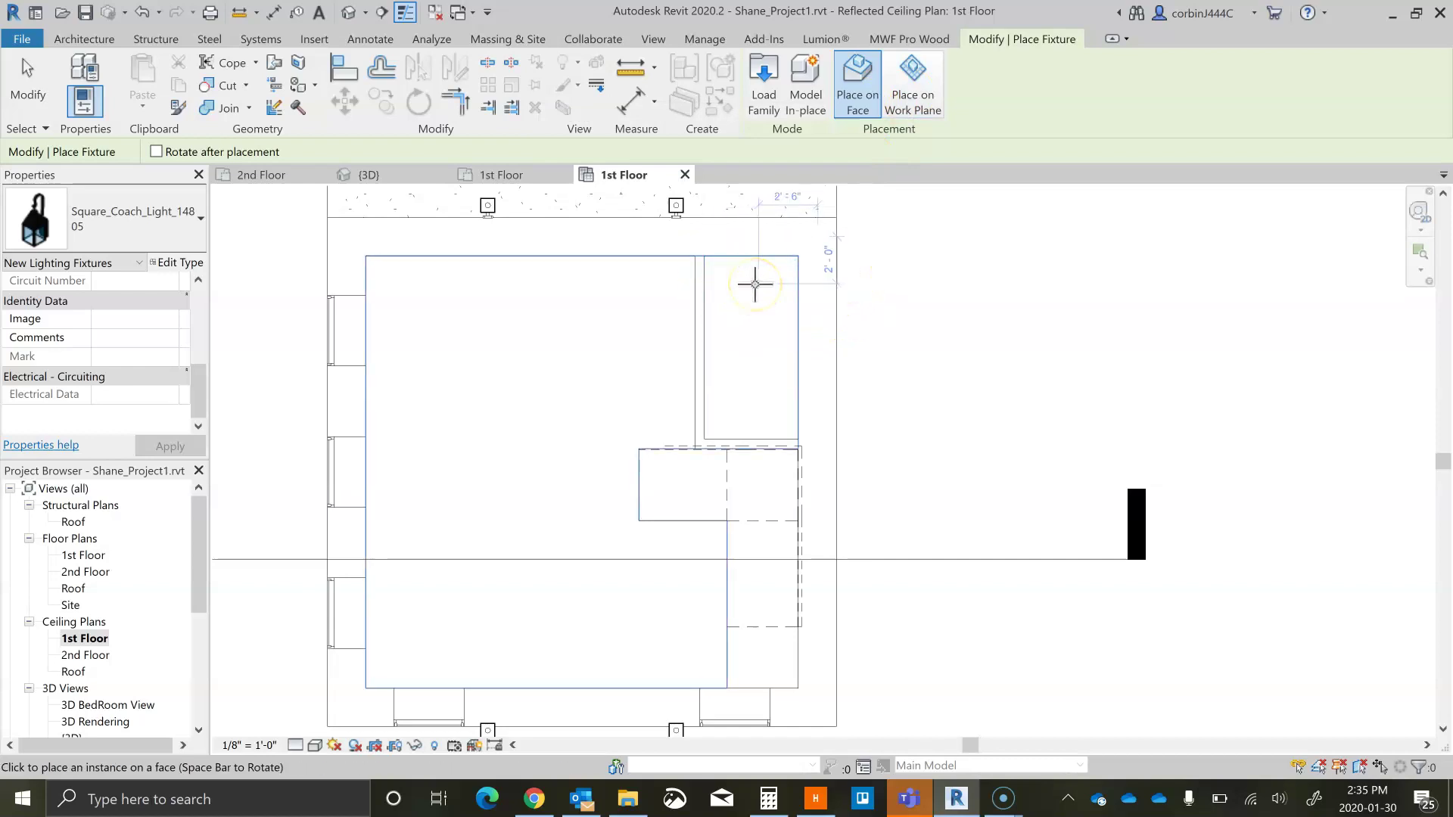
left_click(912, 95)
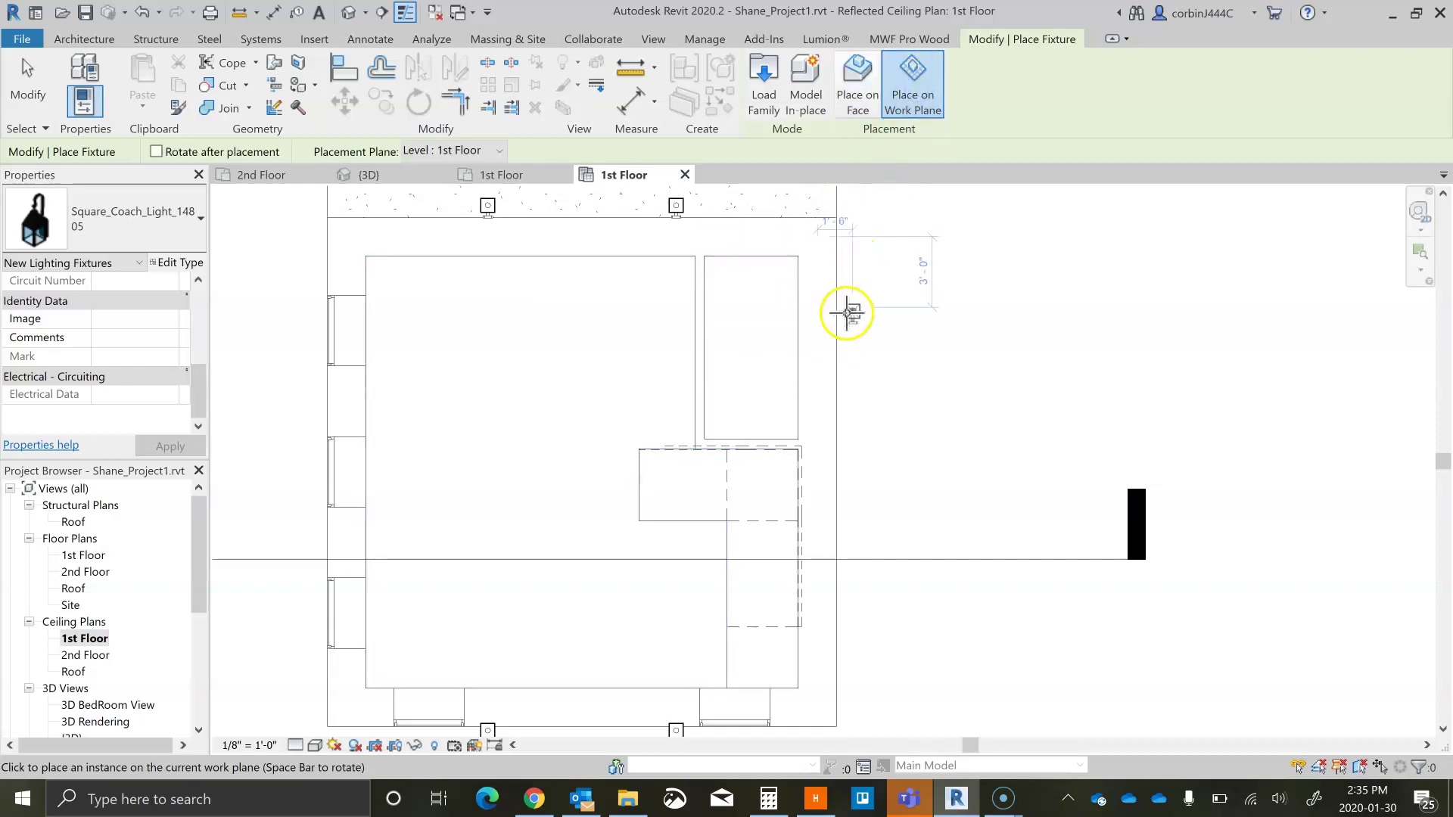
left_click(472, 155)
Step: Pick the exterior brick wall as the light's placement plane and open the East elevation
left_click(447, 212)
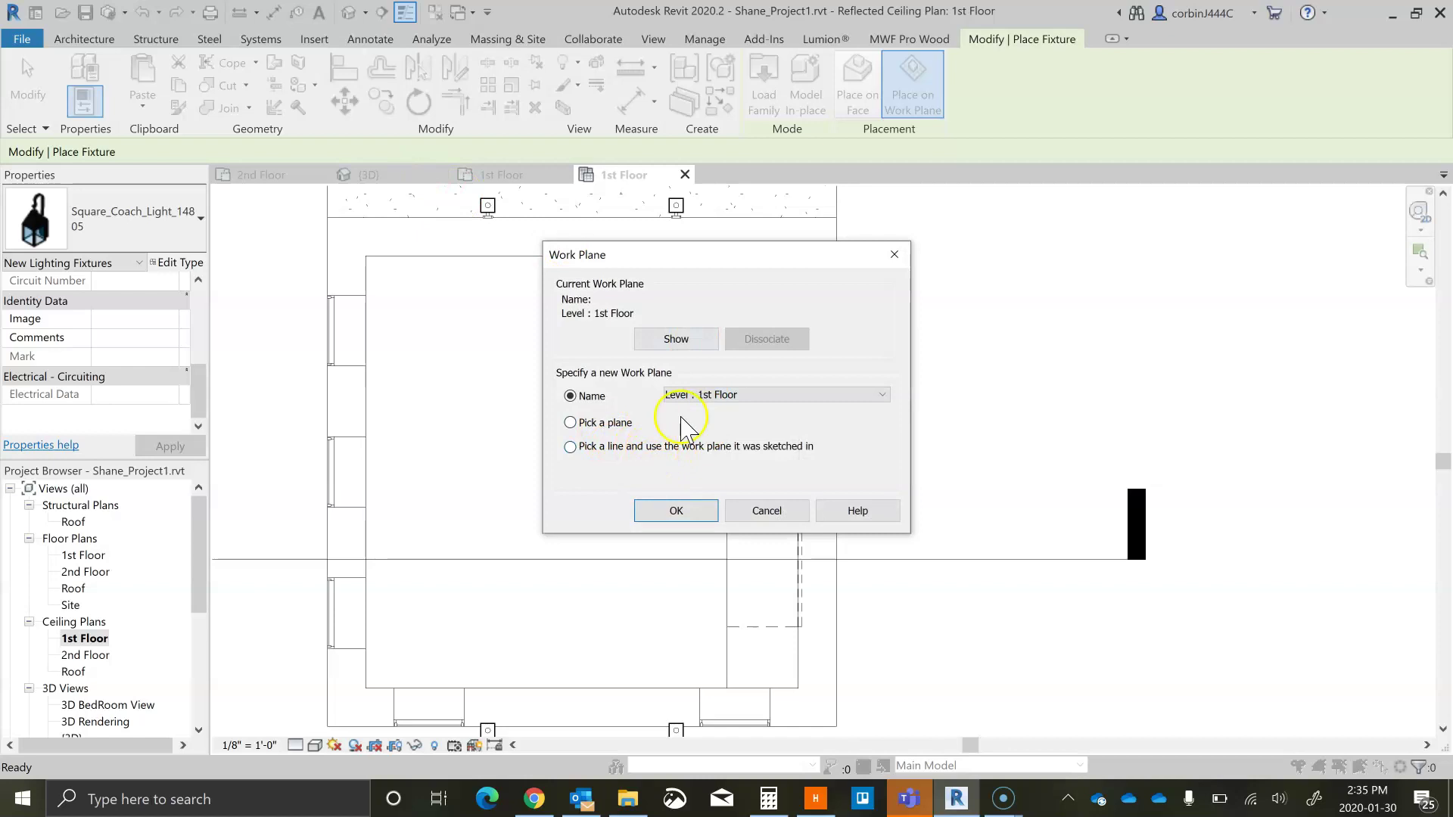
left_click(658, 507)
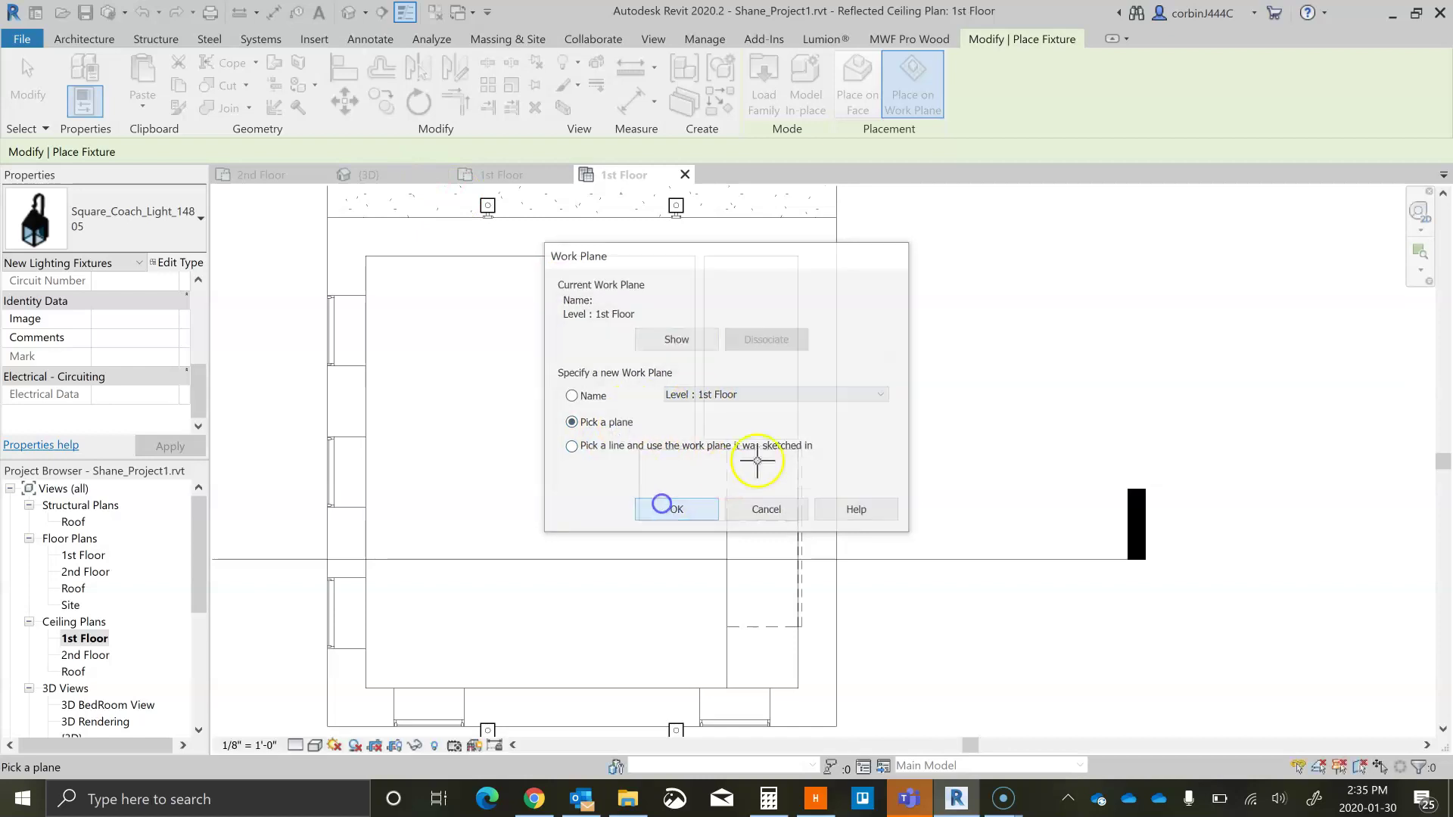
left_click(837, 376)
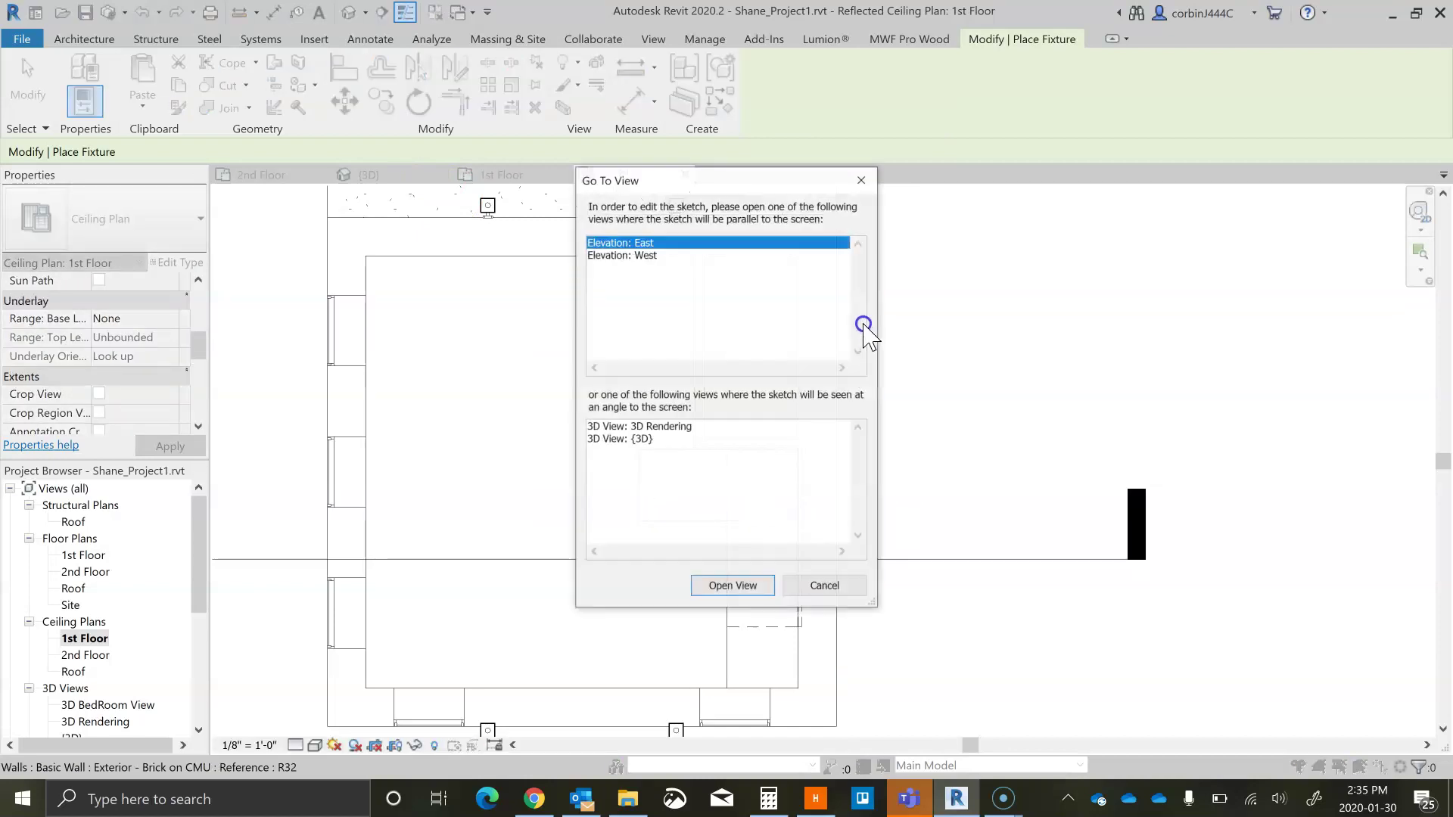
double_click(649, 242)
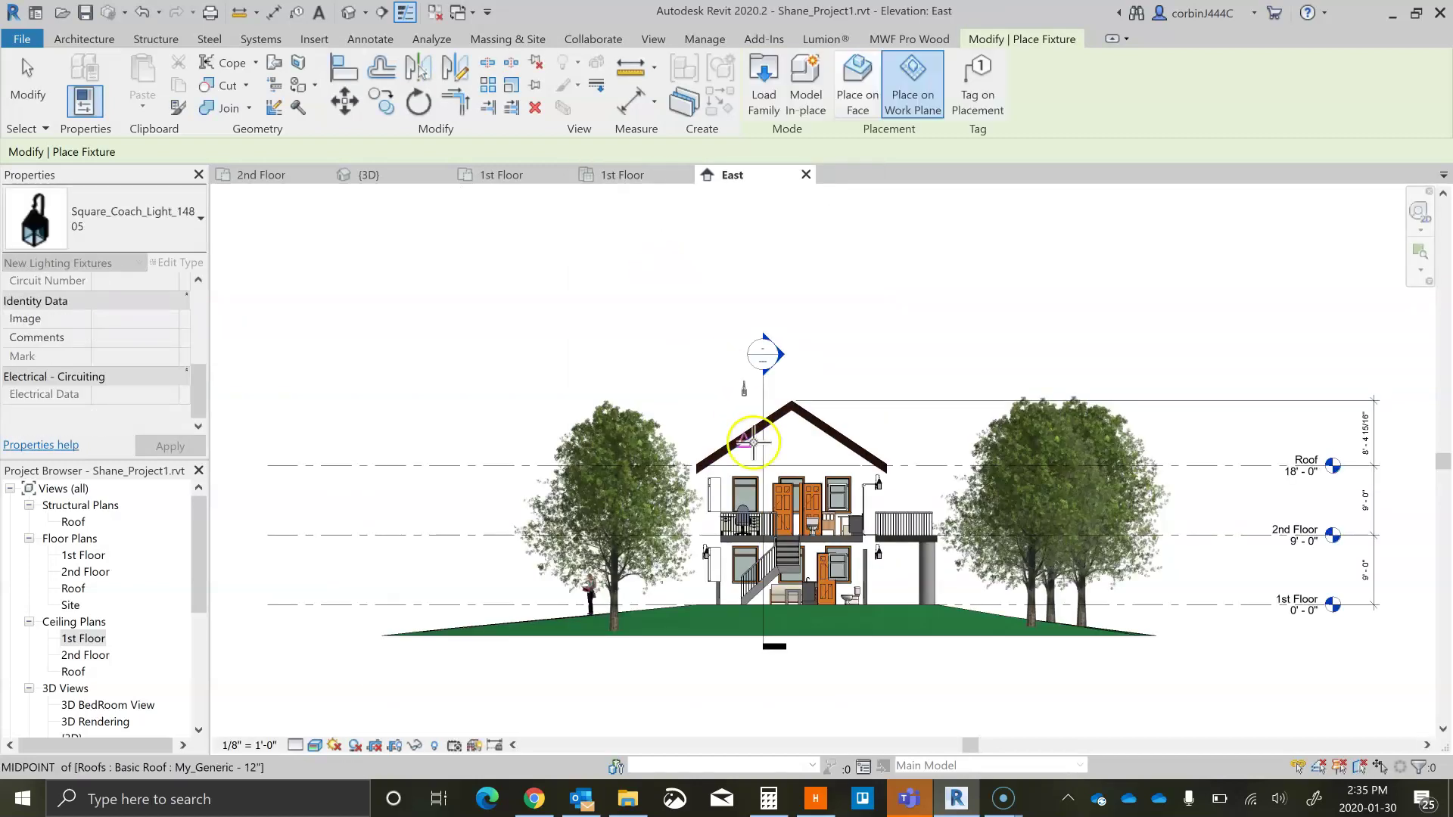
Step: Zoom into the East elevation and place coach lights on the upper-floor wall beside the balcony doors
scroll(837, 573, "up", 3)
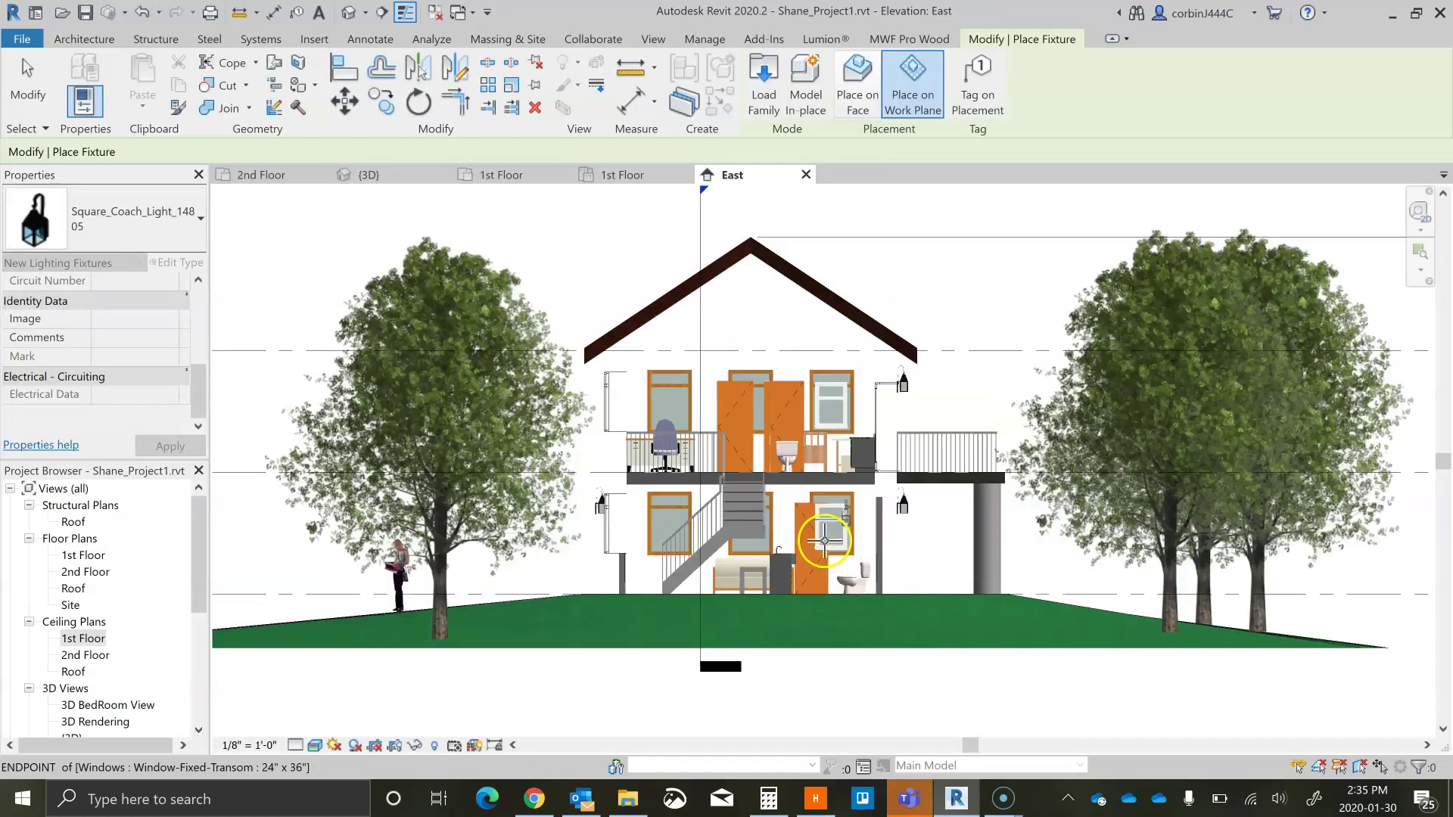
scroll(817, 529, "up", 1)
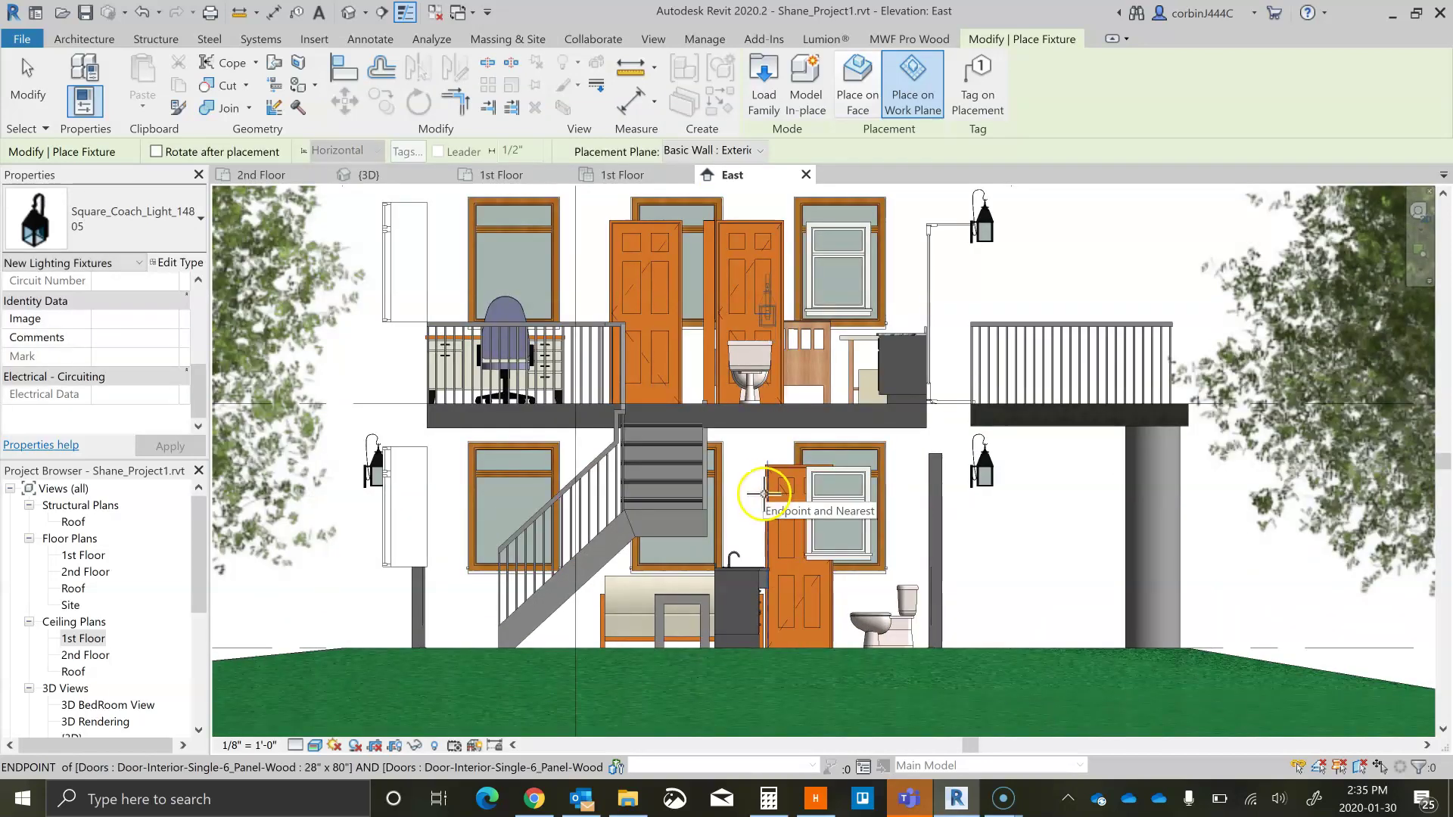
left_click(764, 493)
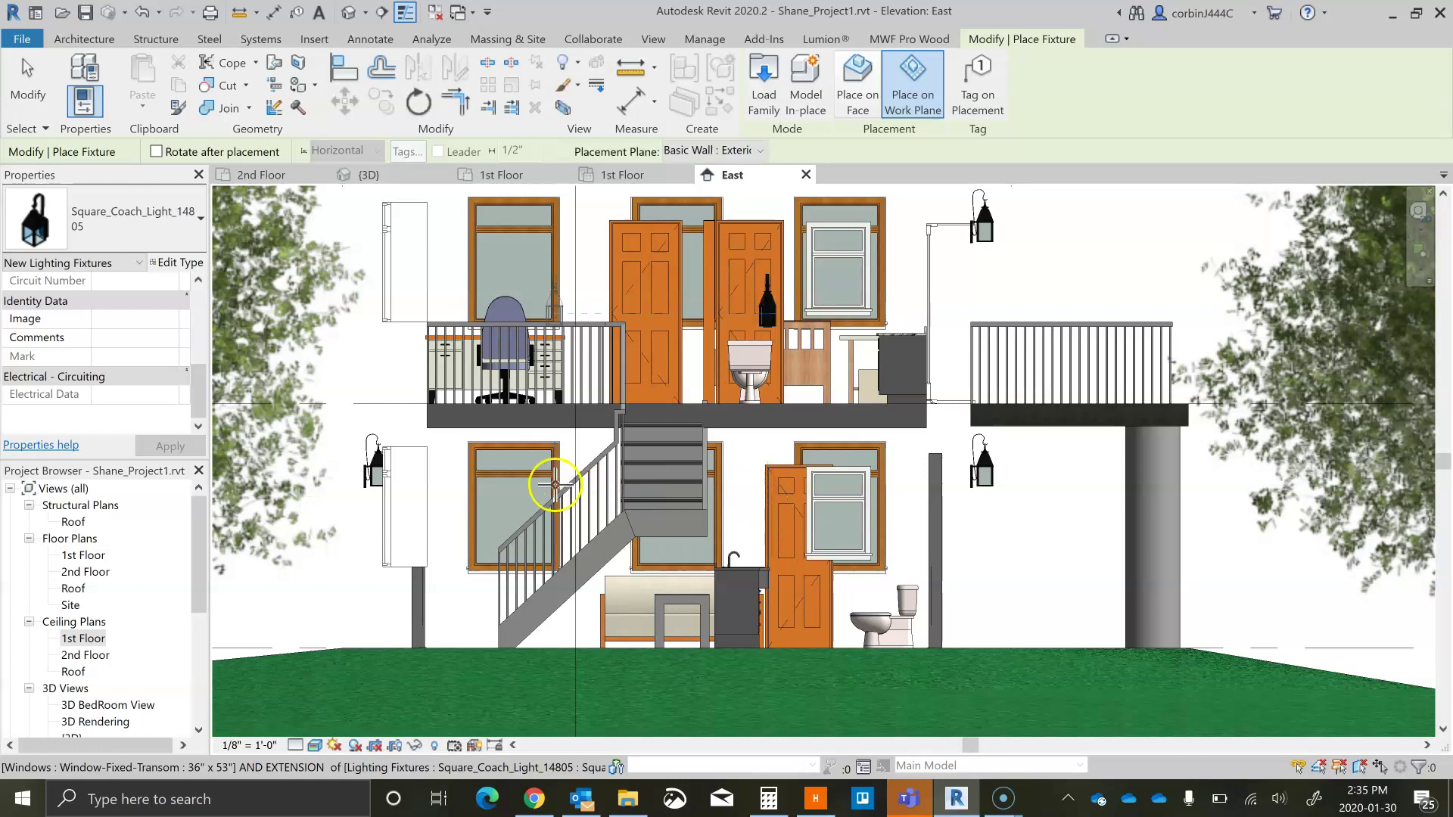
left_click(389, 174)
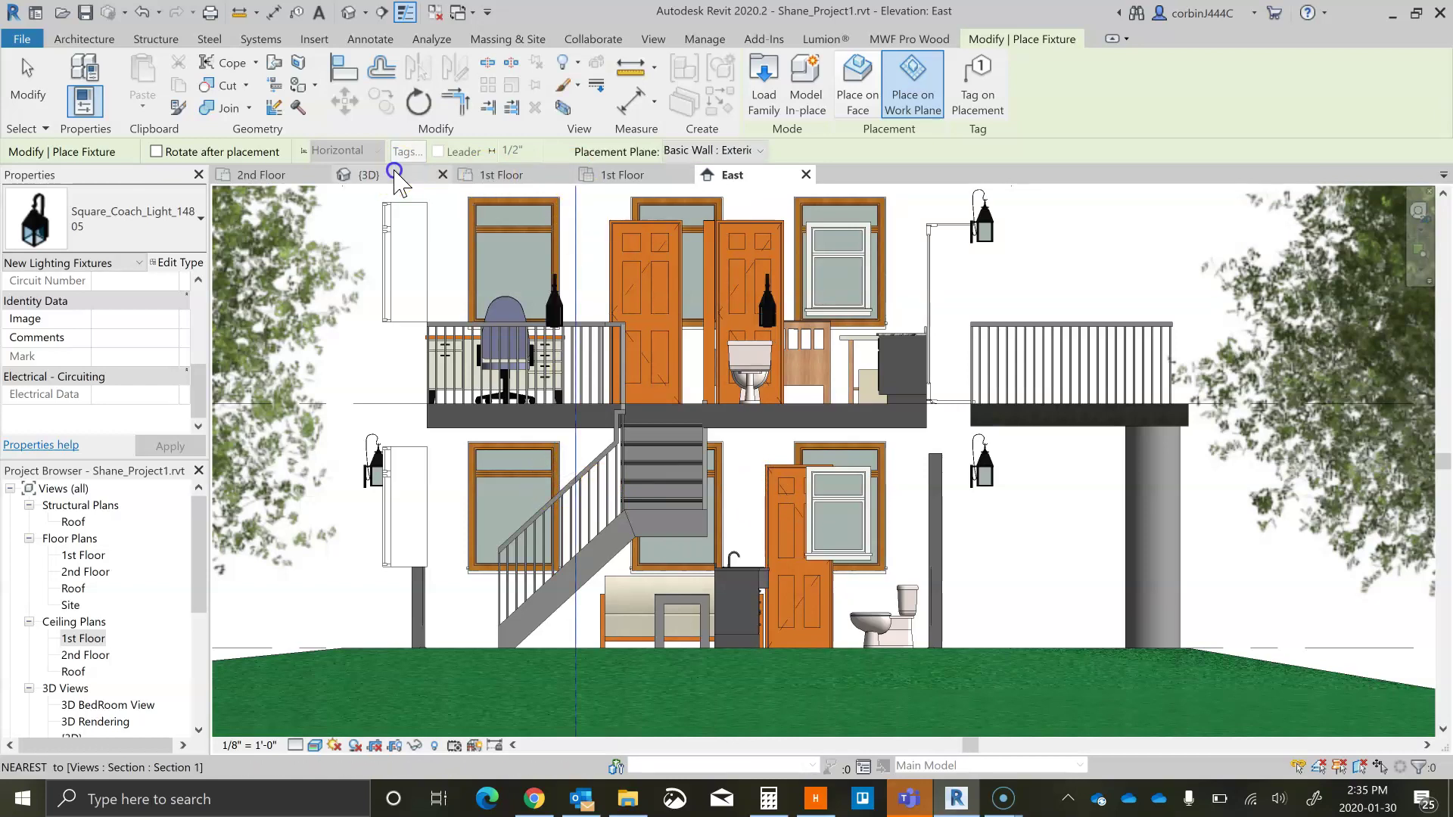
Step: Finish placing, switch the 3D view to Hidden Line, and orbit to a higher angle
scroll(711, 388, "down", 5)
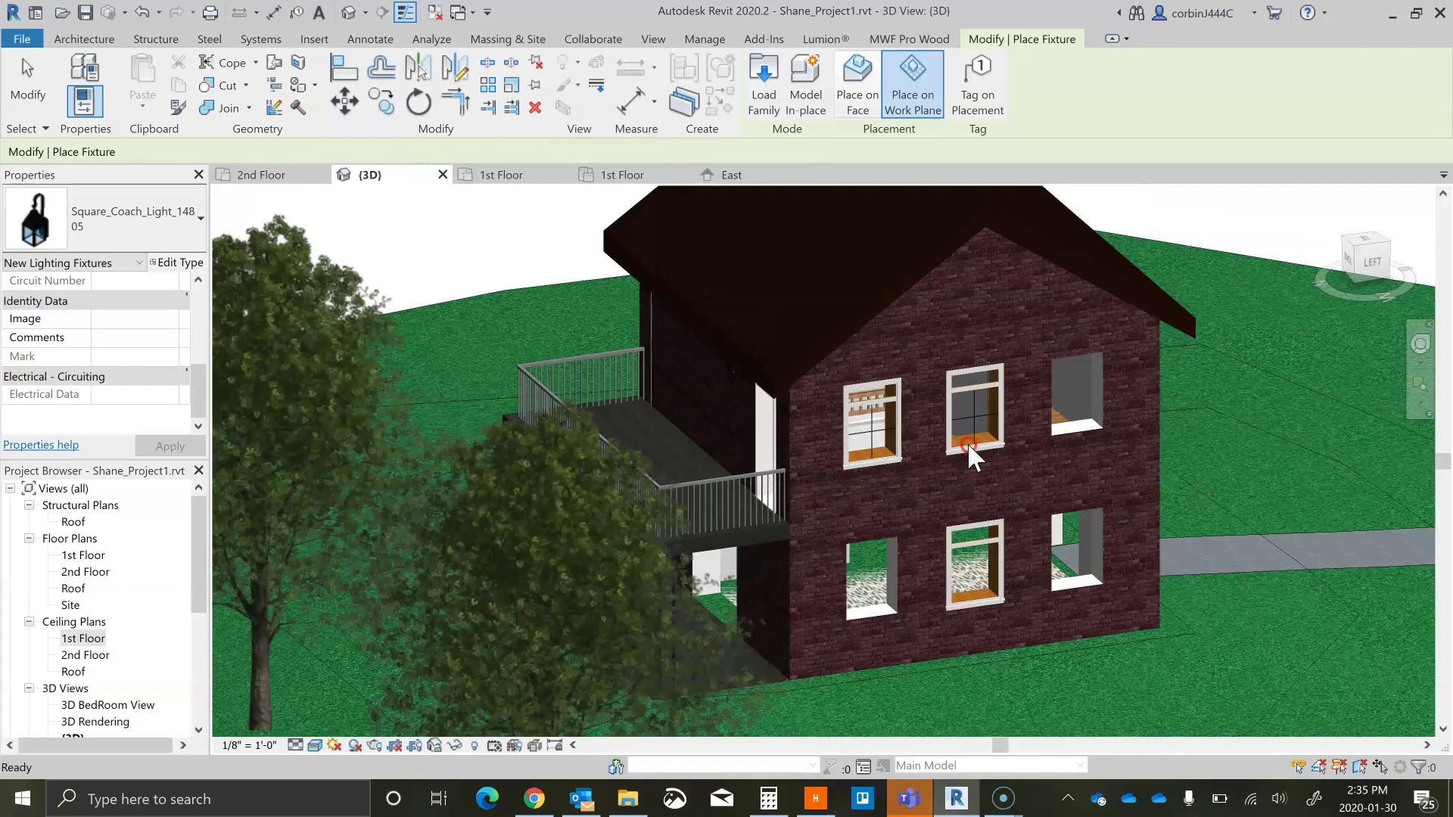
key("Escape")
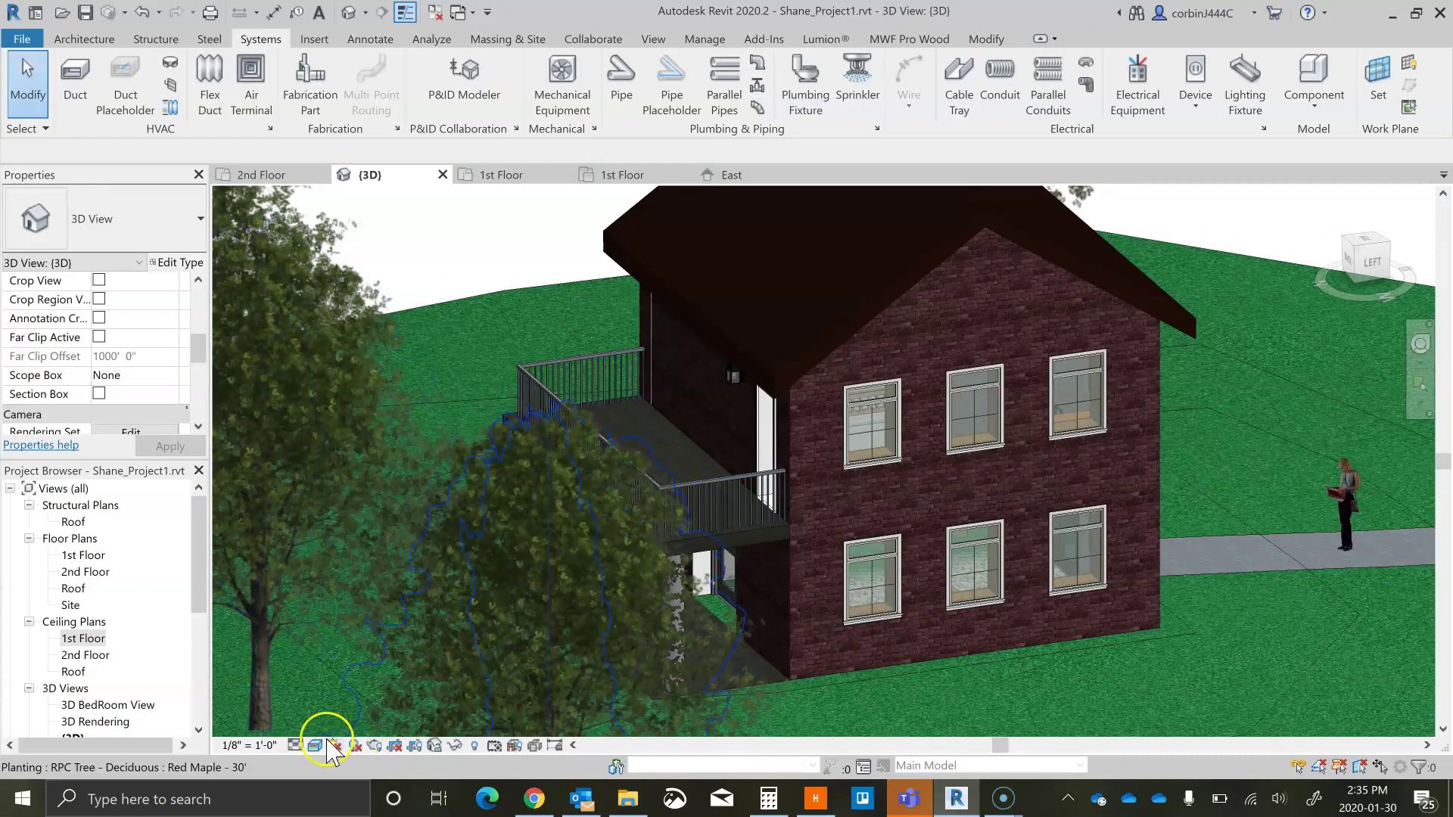
left_click(315, 745)
left_click(361, 658)
middle_click_drag(507, 469, 924, 405, "shift")
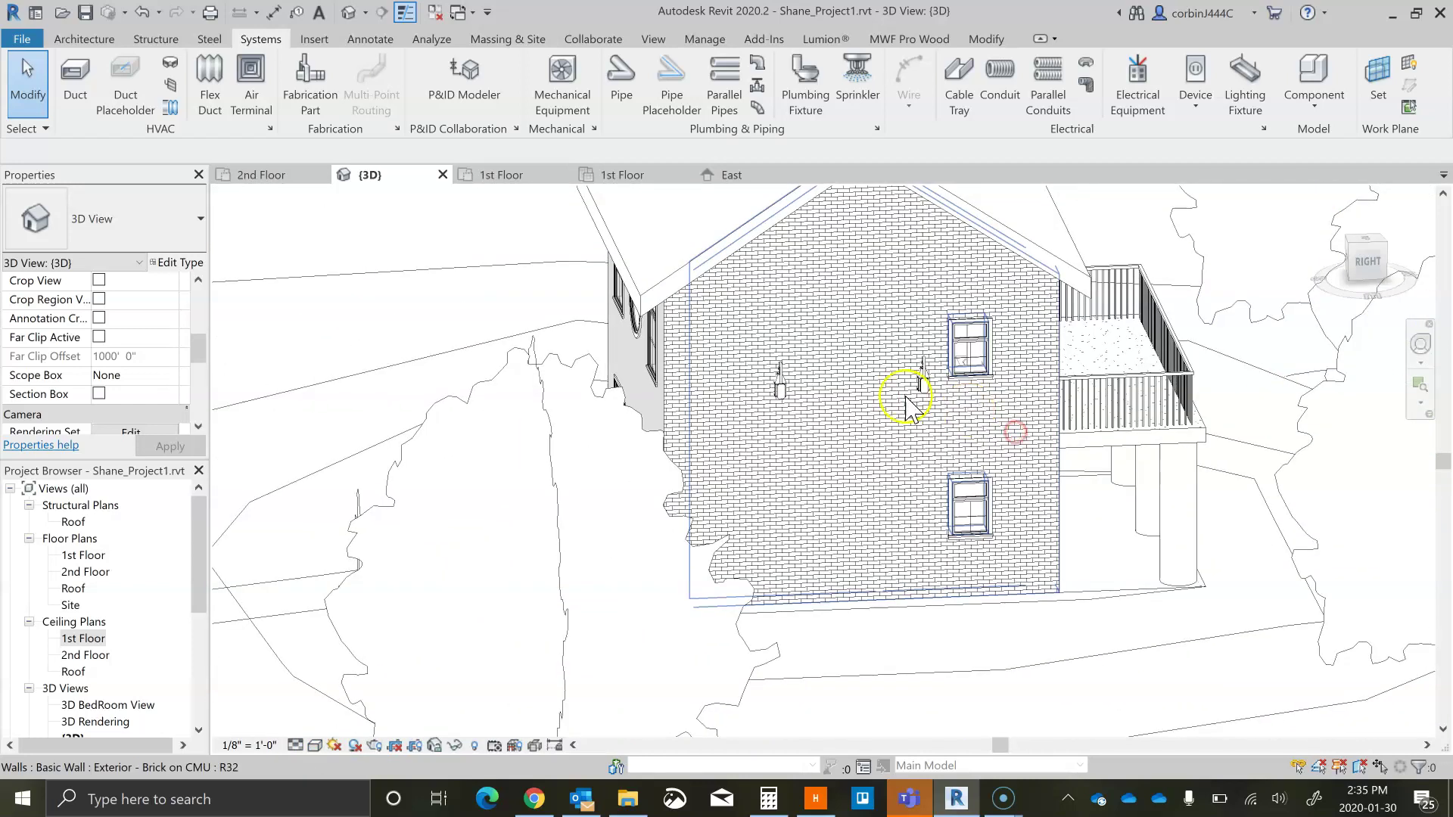
middle_click_drag(787, 412, 821, 432, "shift")
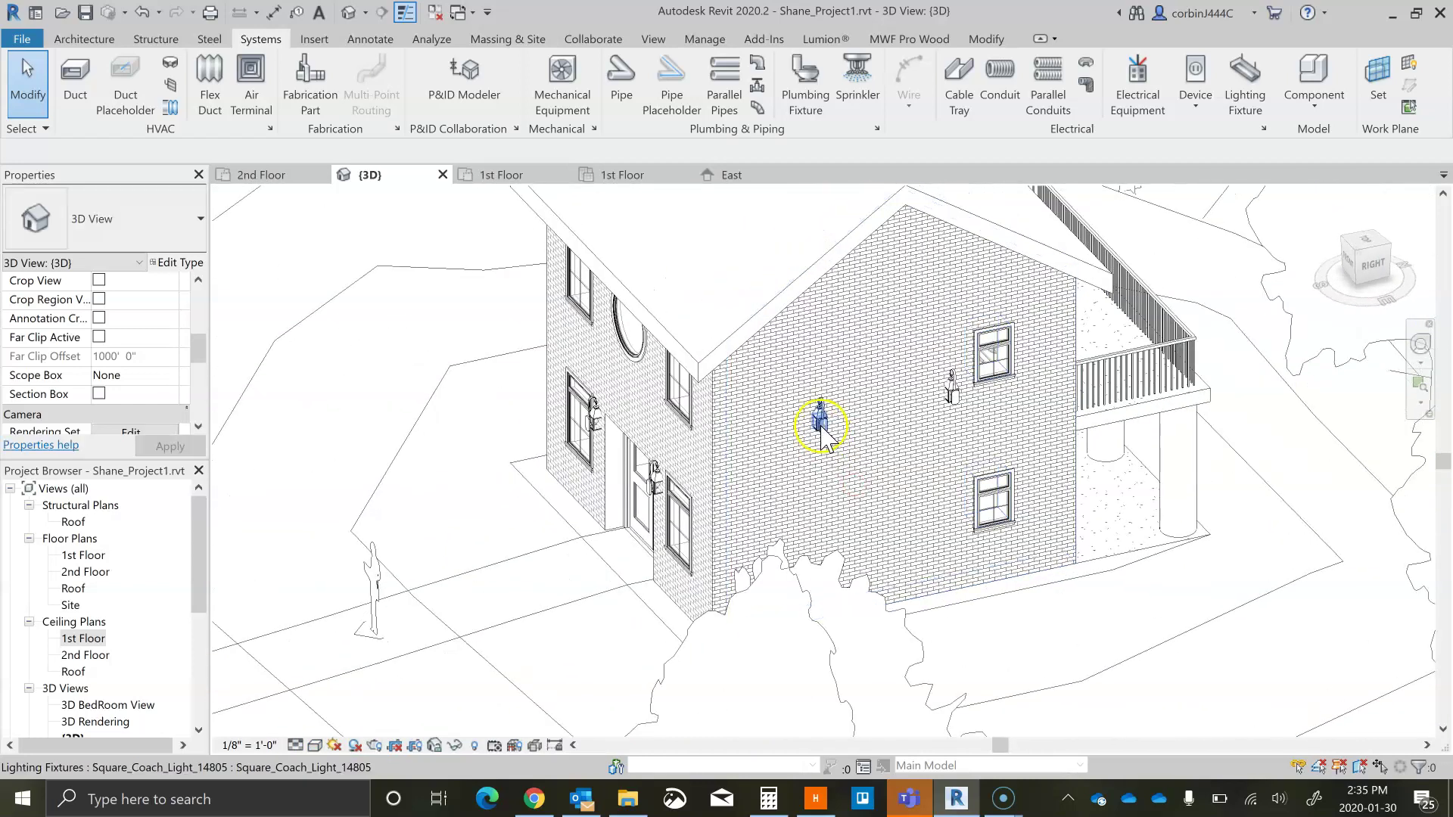
Step: Select both coach lights on the side brick wall
left_click(821, 428)
scroll(979, 405, "up", 3)
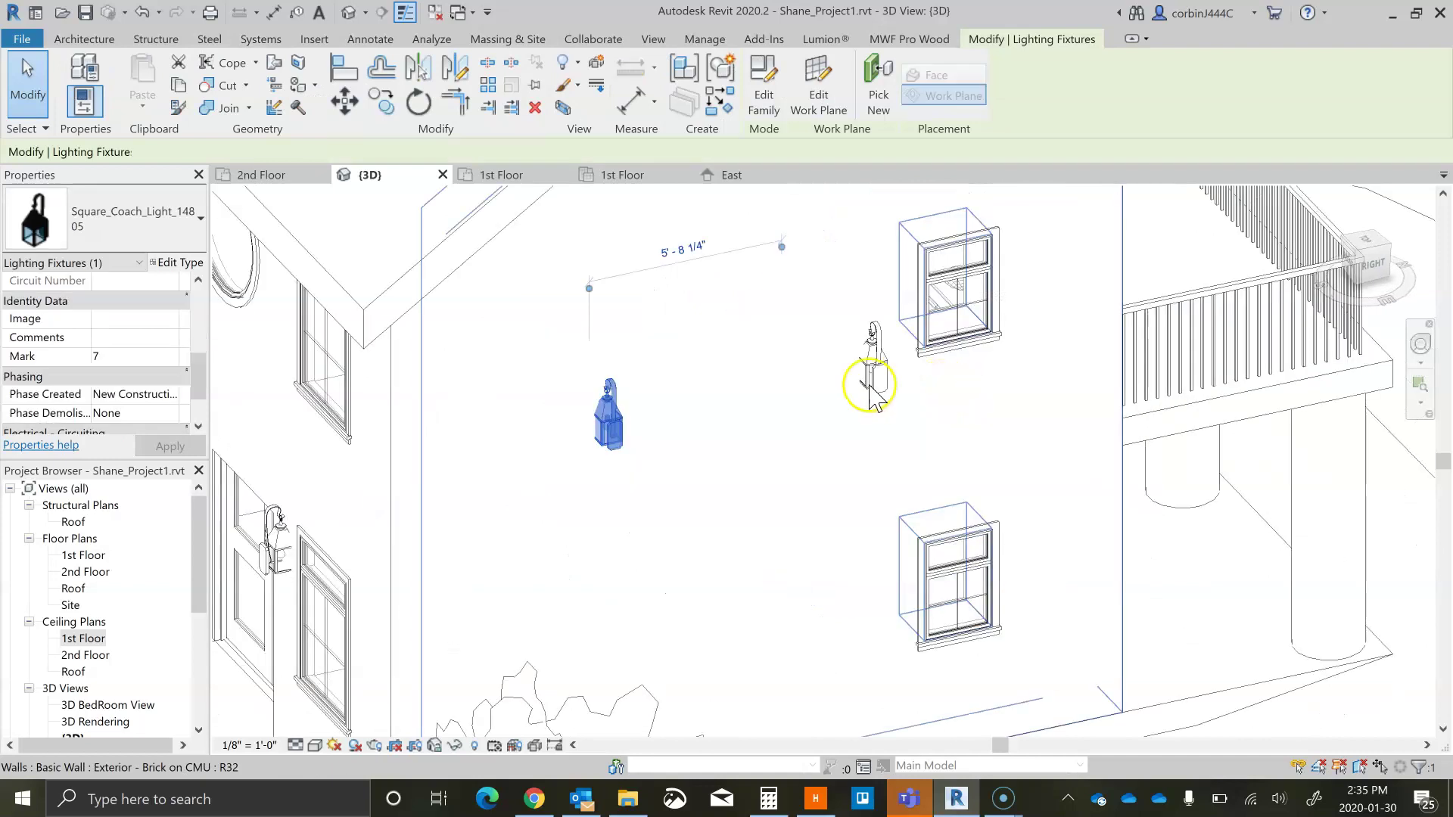
left_click(859, 399)
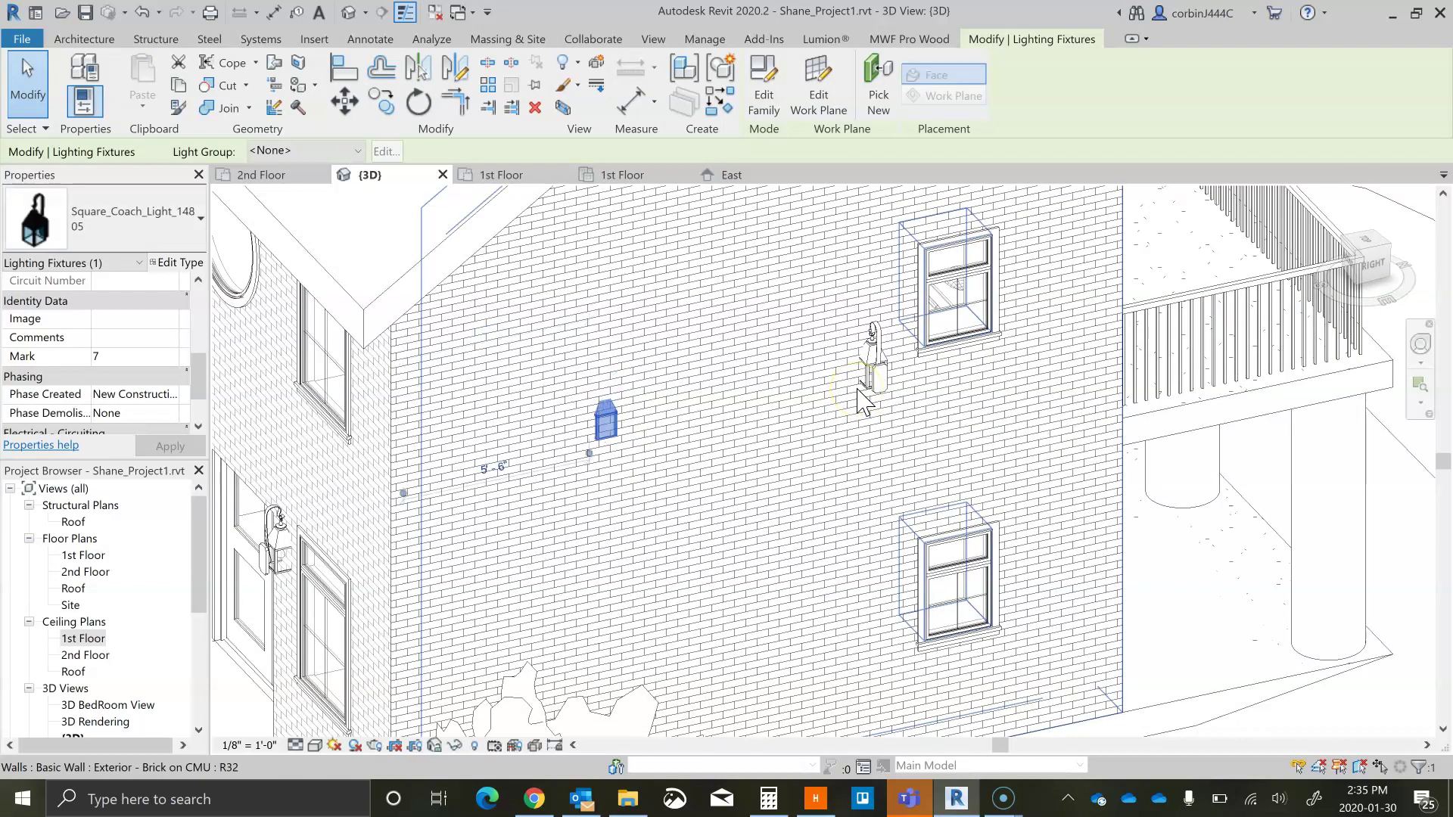
left_click(567, 421)
left_click(602, 425, "ctrl")
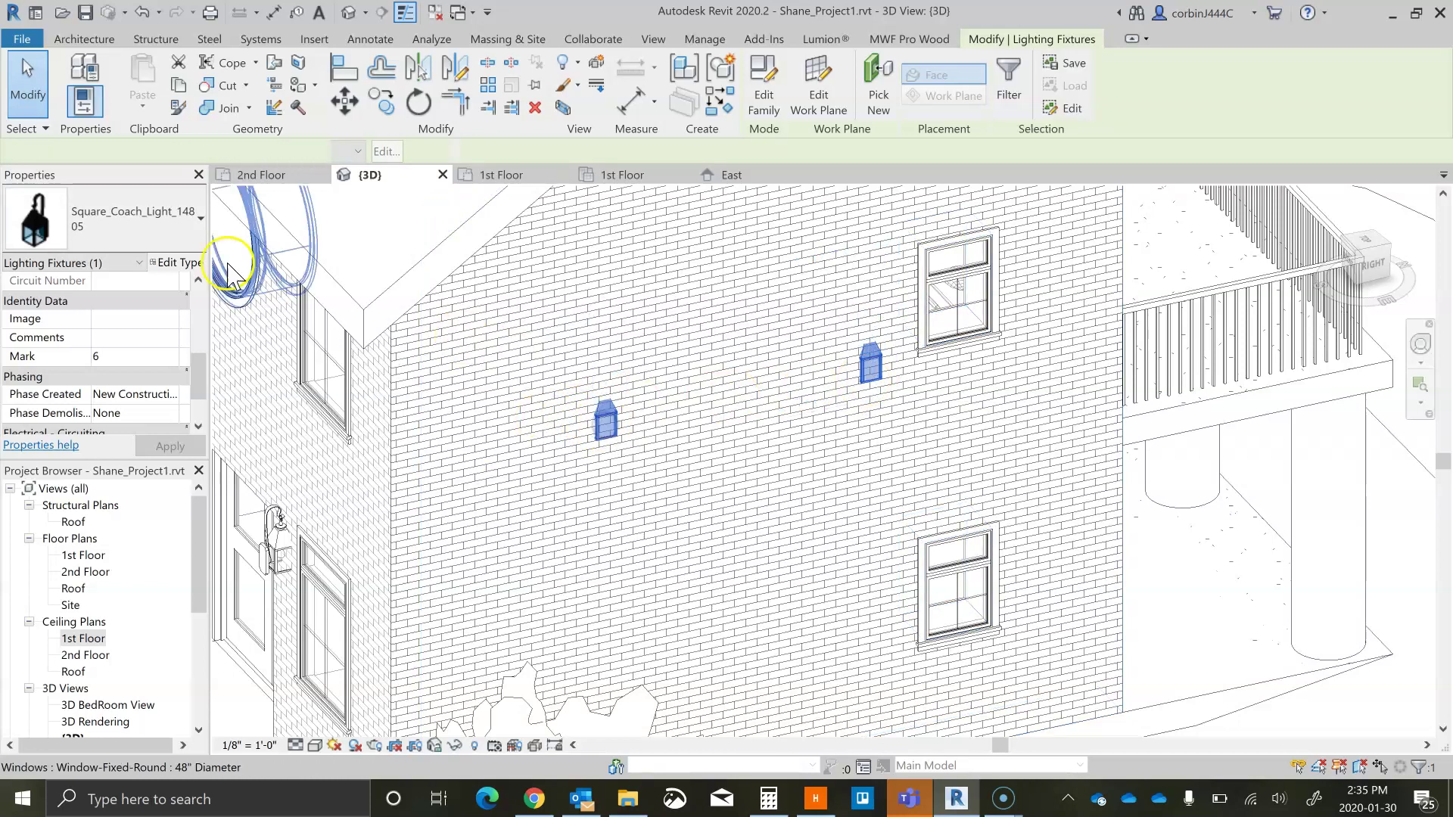
Step: Review the coach light's type properties without making changes
left_click(171, 263)
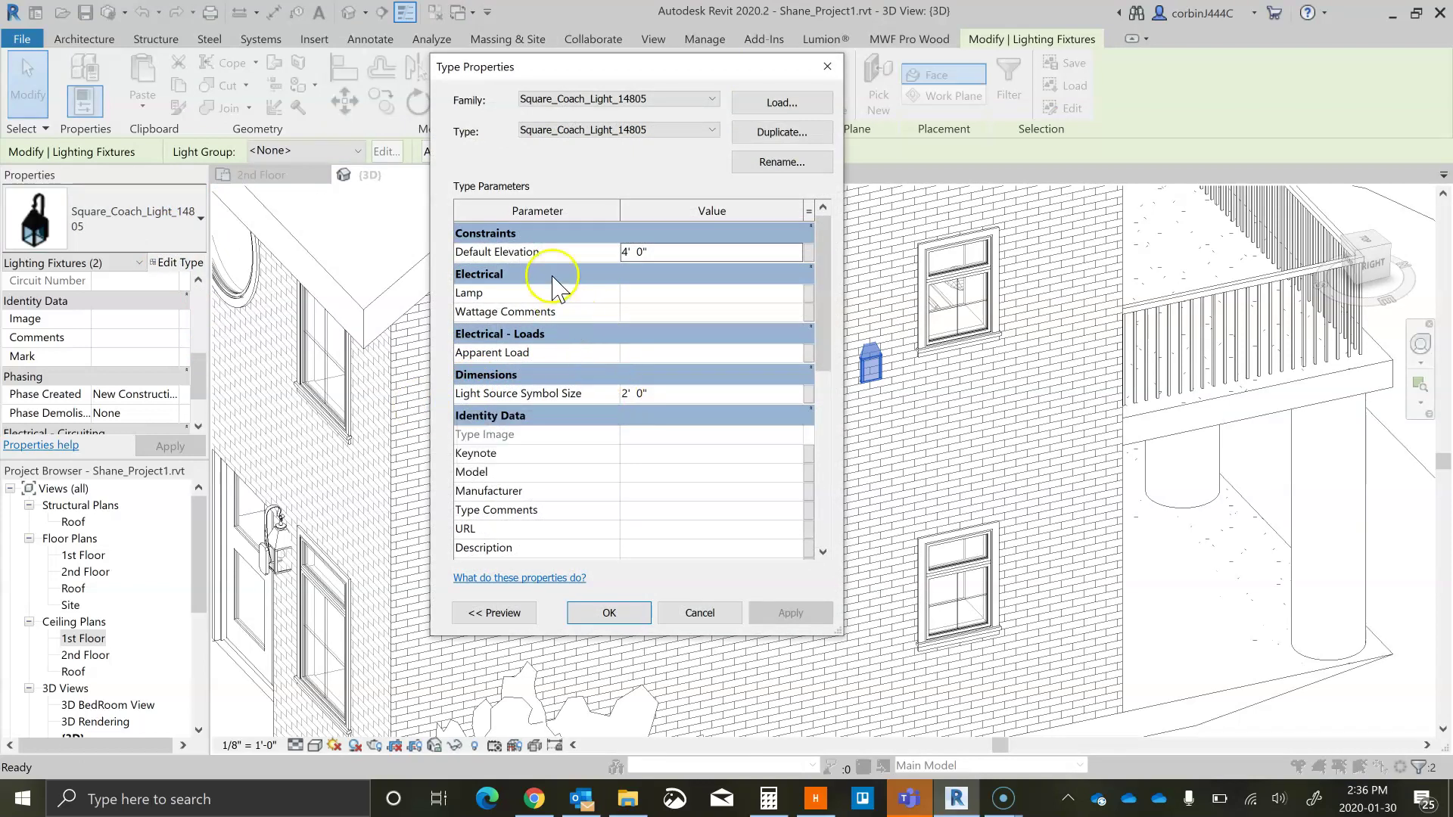
scroll(556, 303, "down", 8)
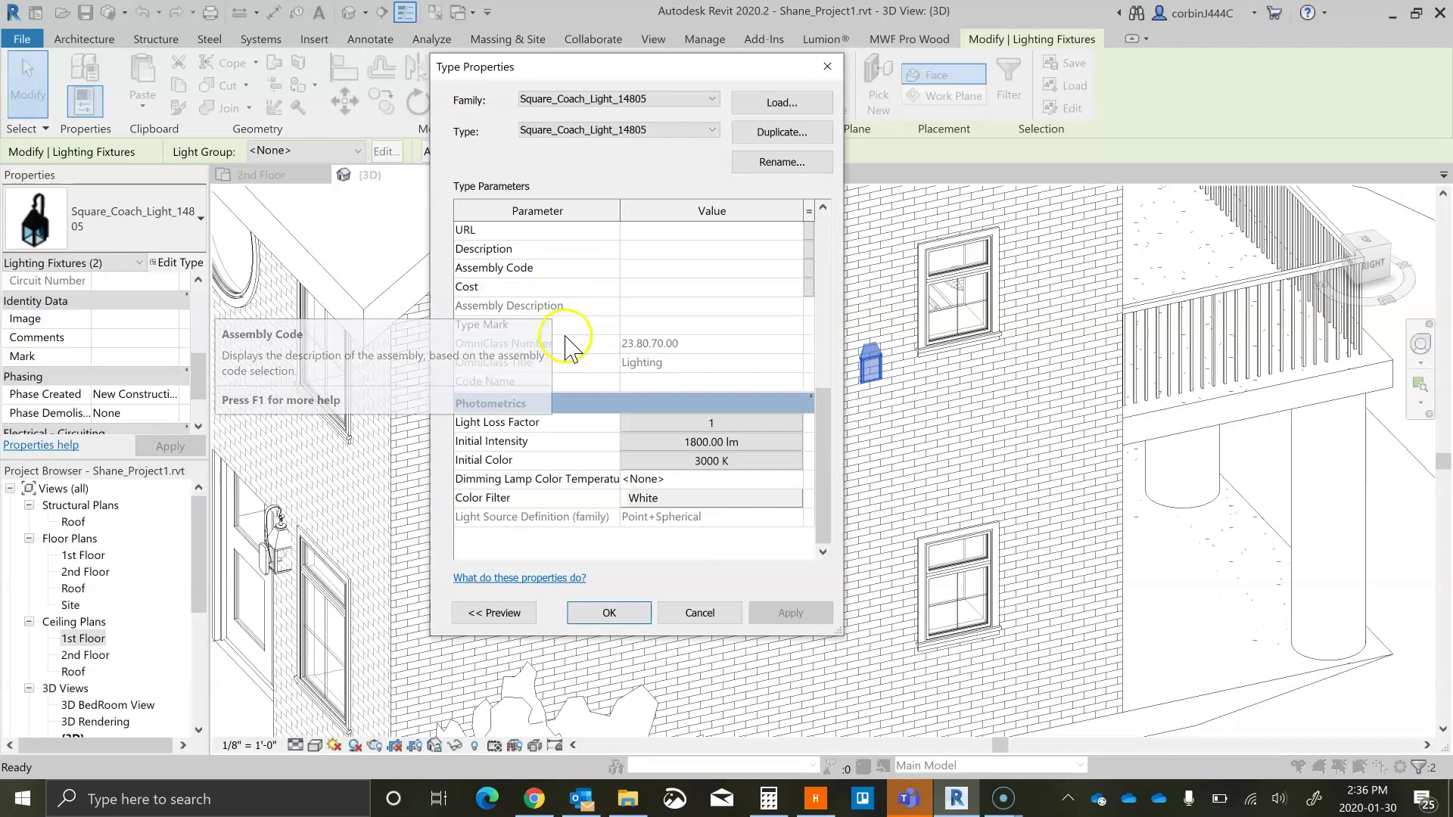
scroll(582, 356, "up", 8)
left_click(690, 614)
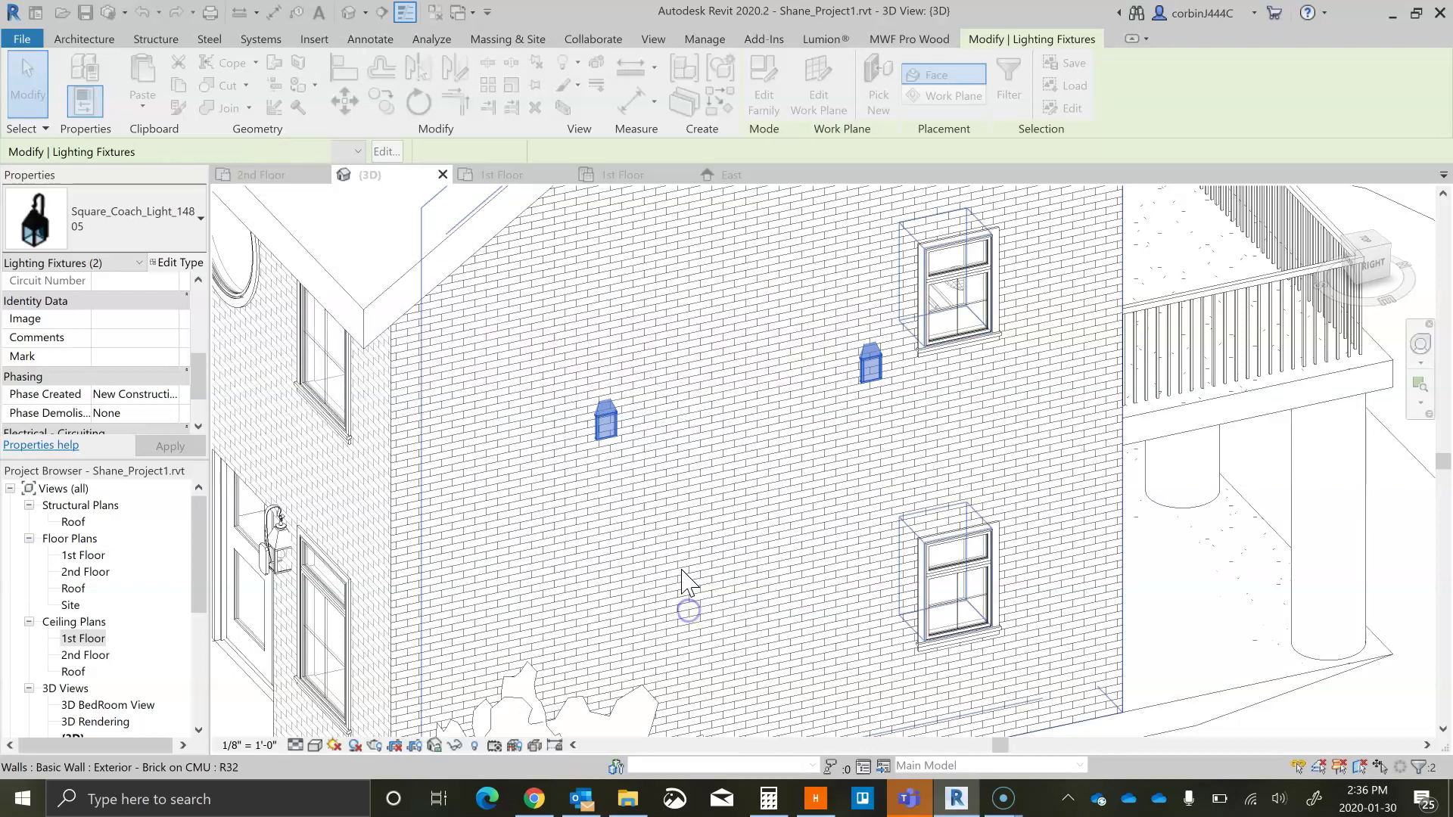
Step: Re-host both coach lights on the exterior wall face with Offset from Host 0' 0"
left_click(887, 82)
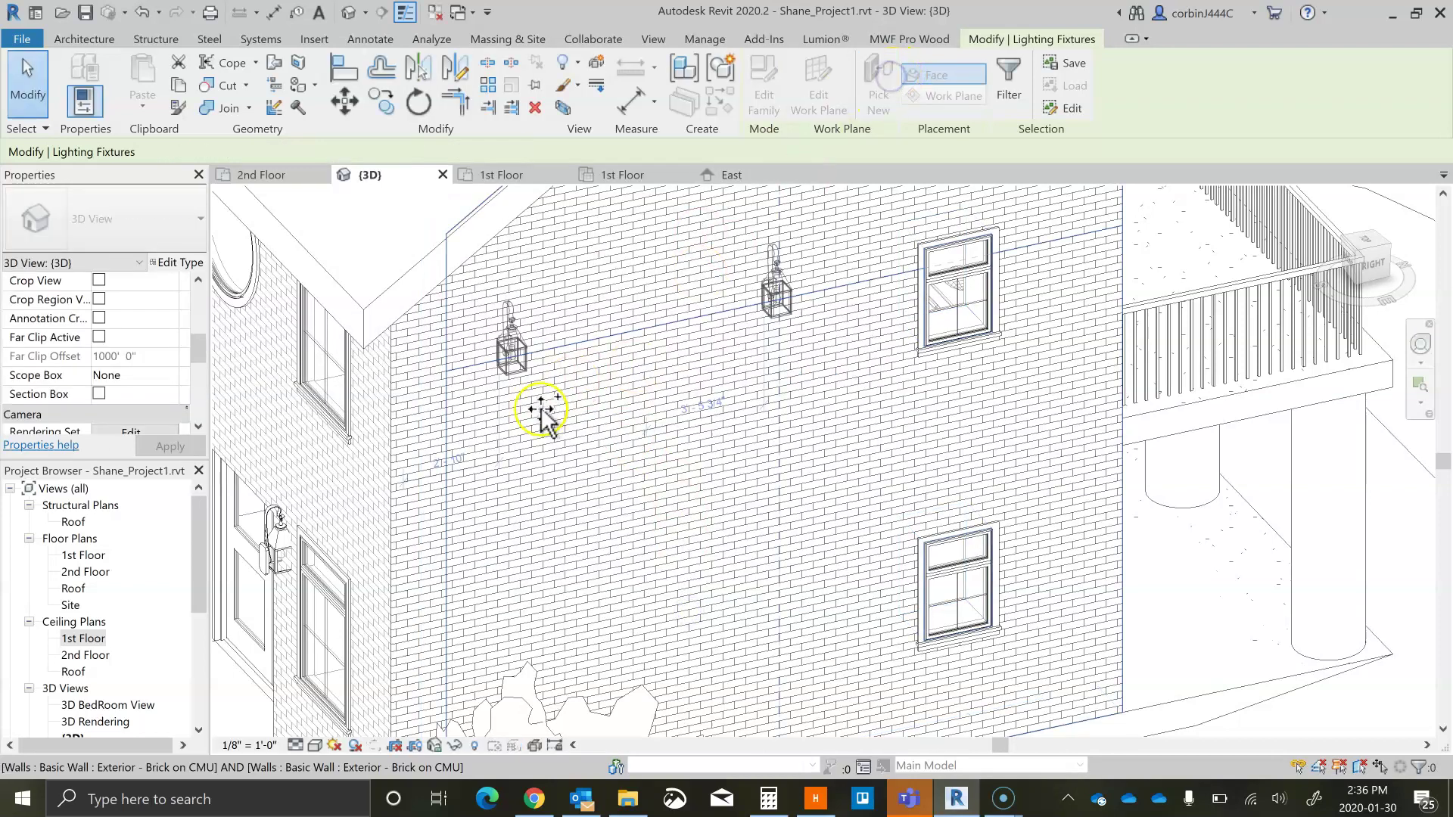
left_click(773, 376)
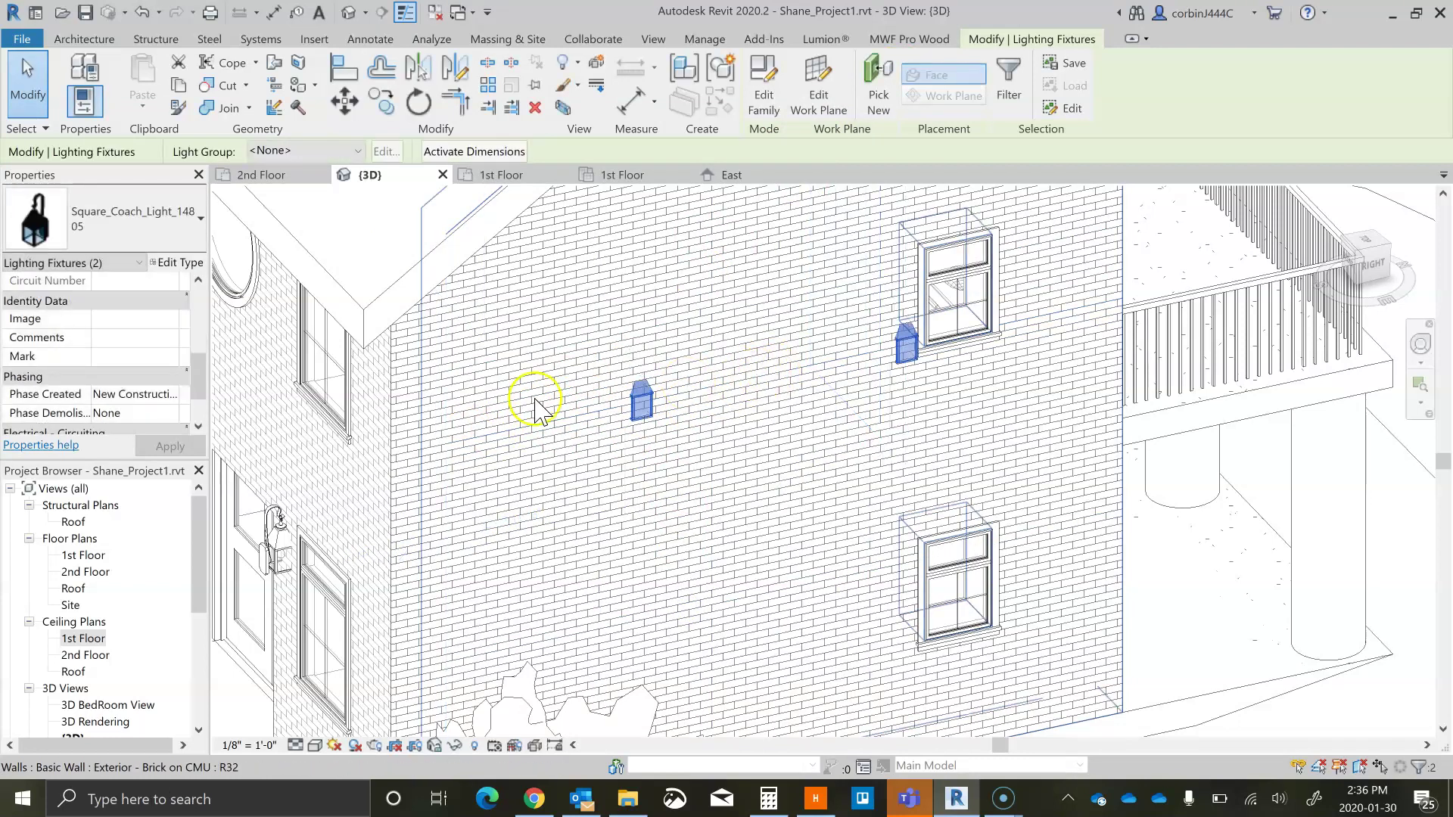
scroll(105, 367, "up", 5)
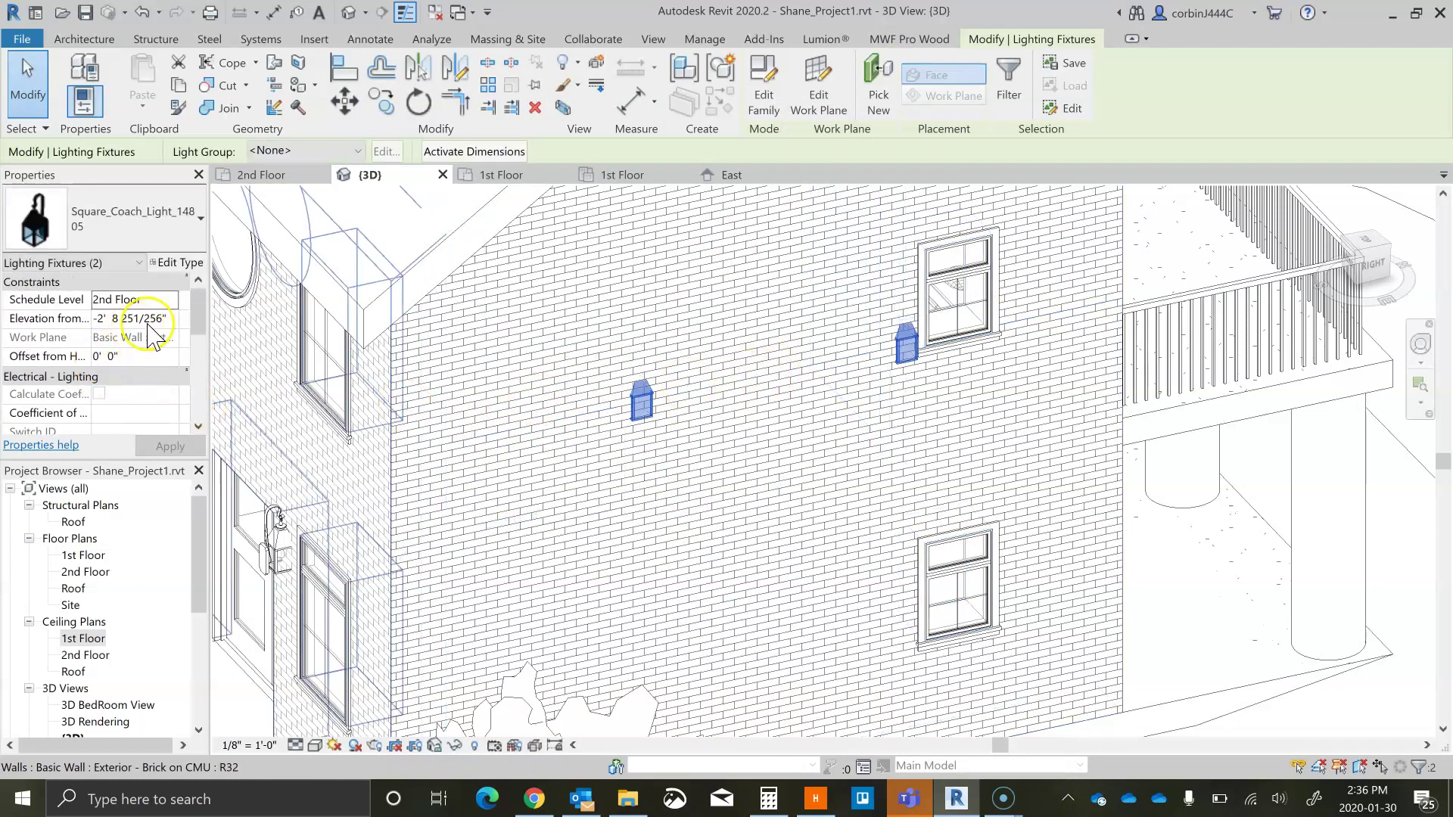
left_click(127, 356)
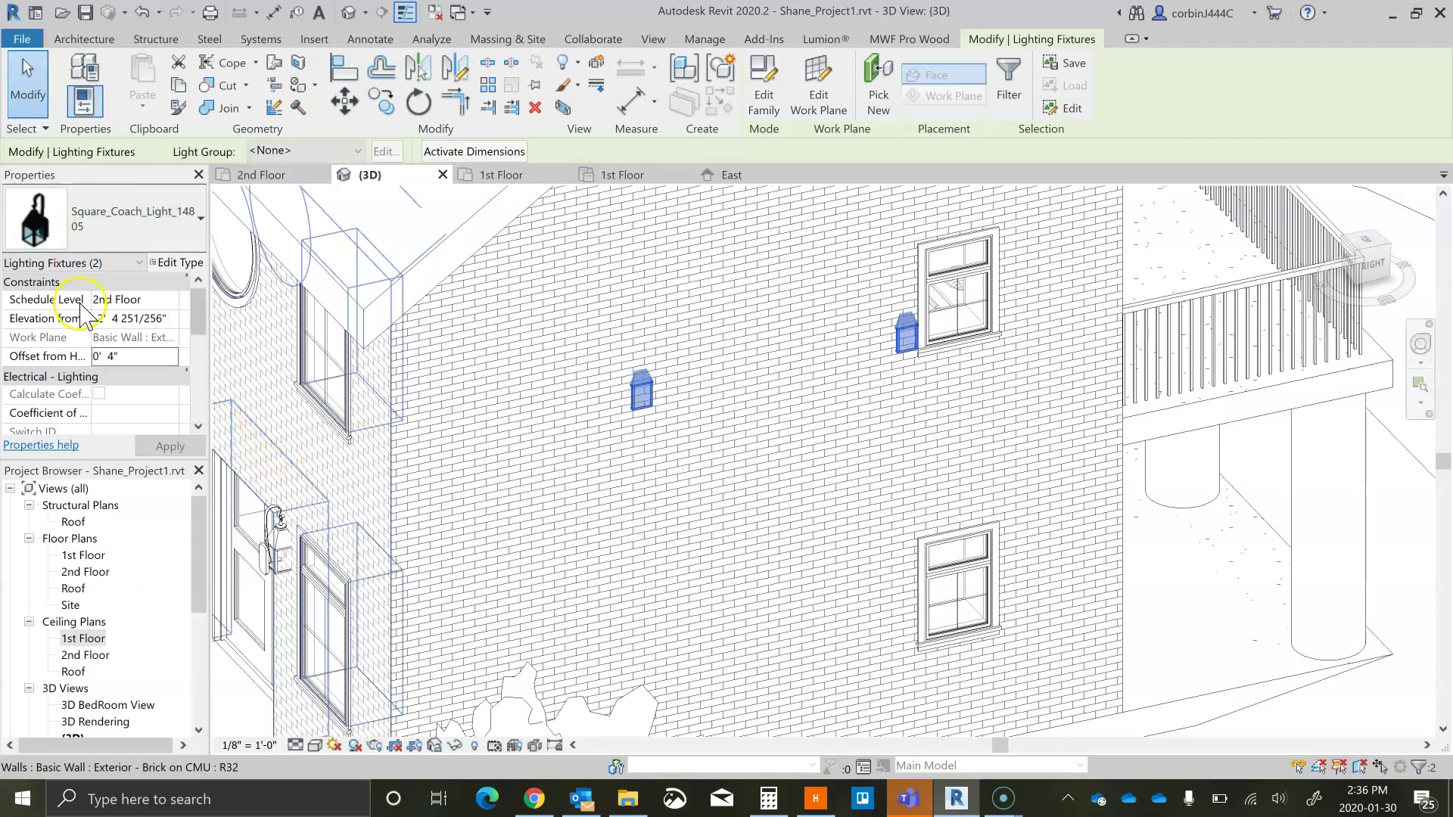
left_click(131, 356)
type("0")
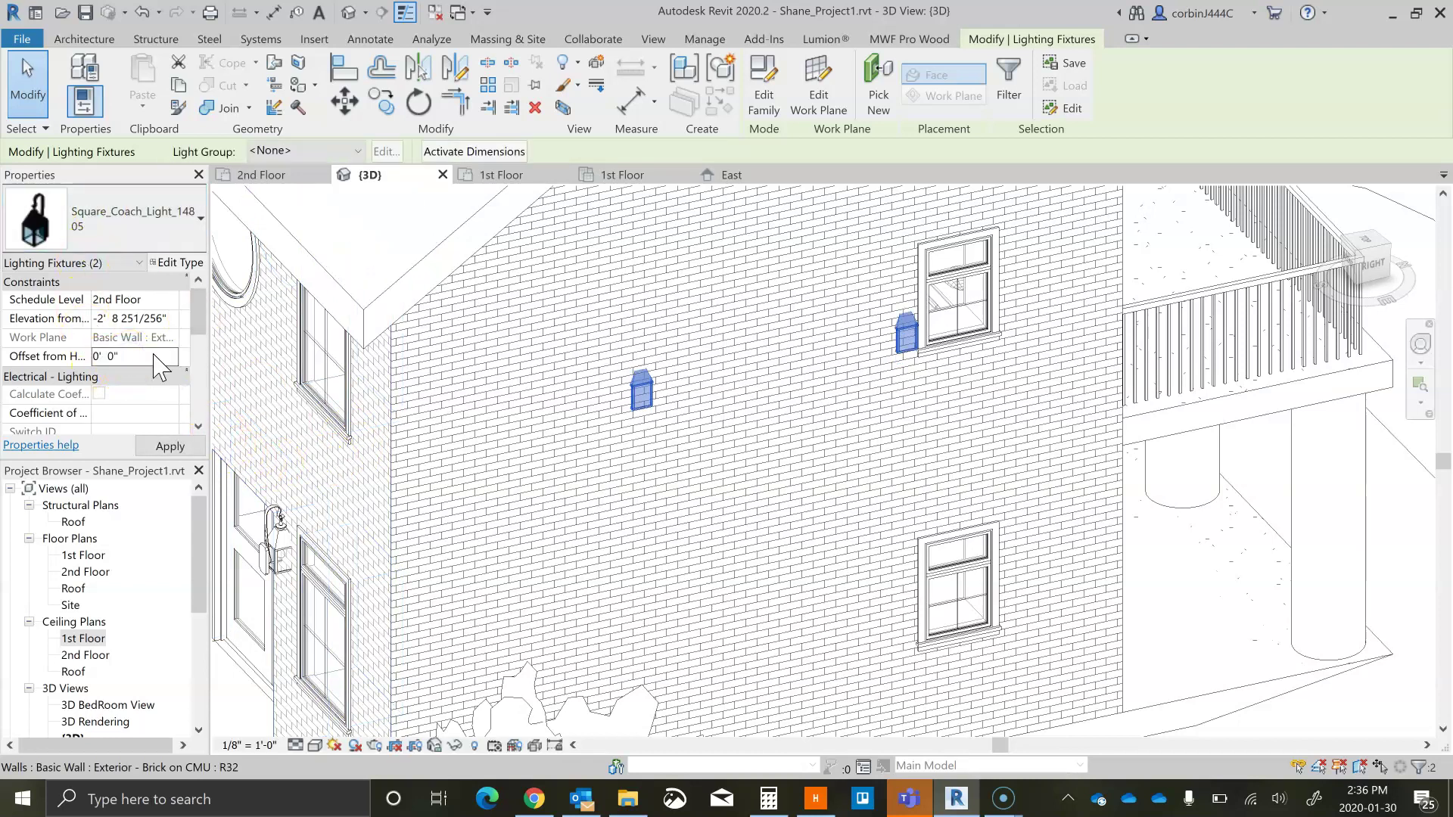
left_click(179, 248)
Step: Confirm the coach light type properties and select the exterior brick wall
left_click(182, 263)
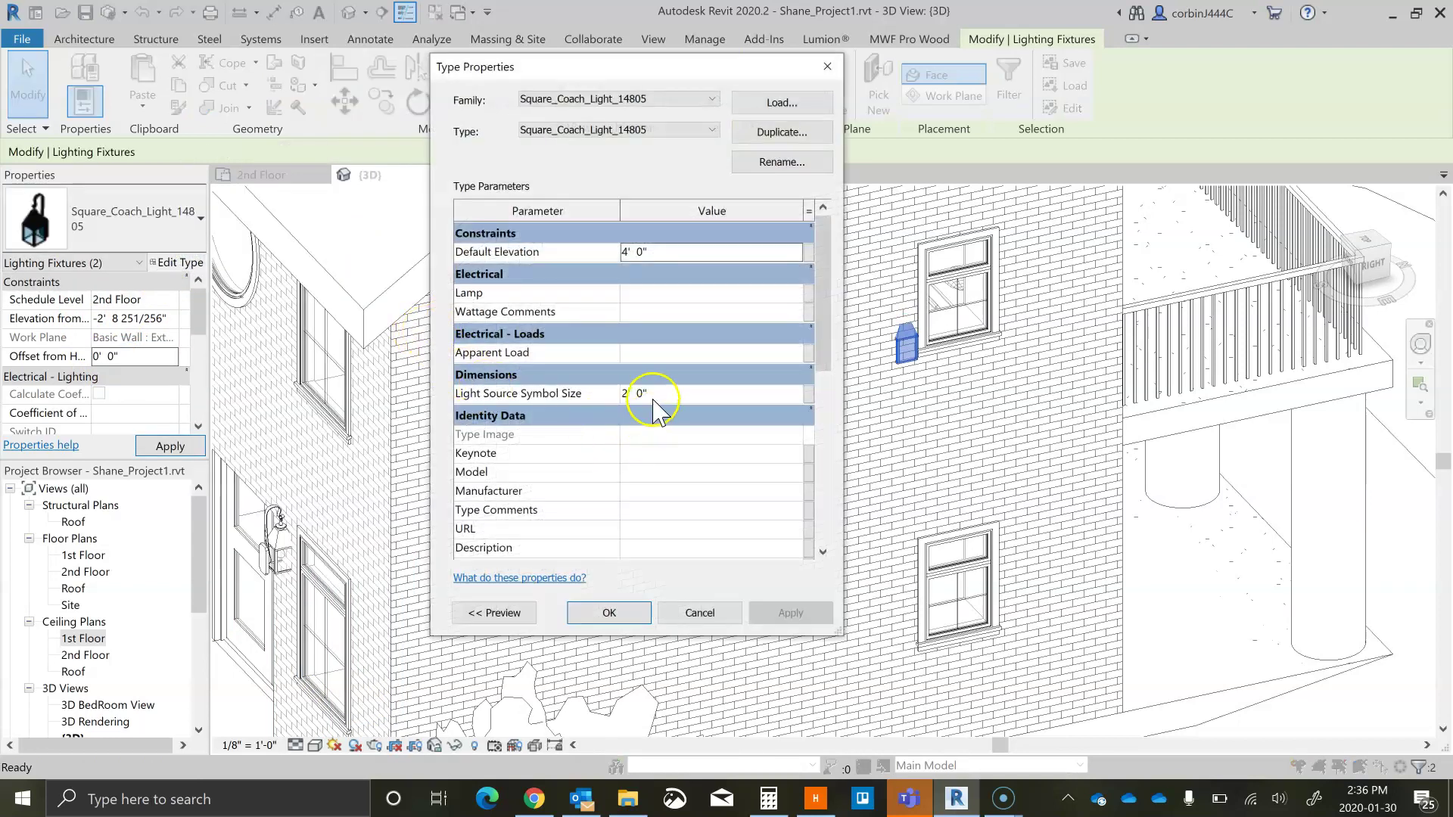
scroll(560, 310, "down", 5)
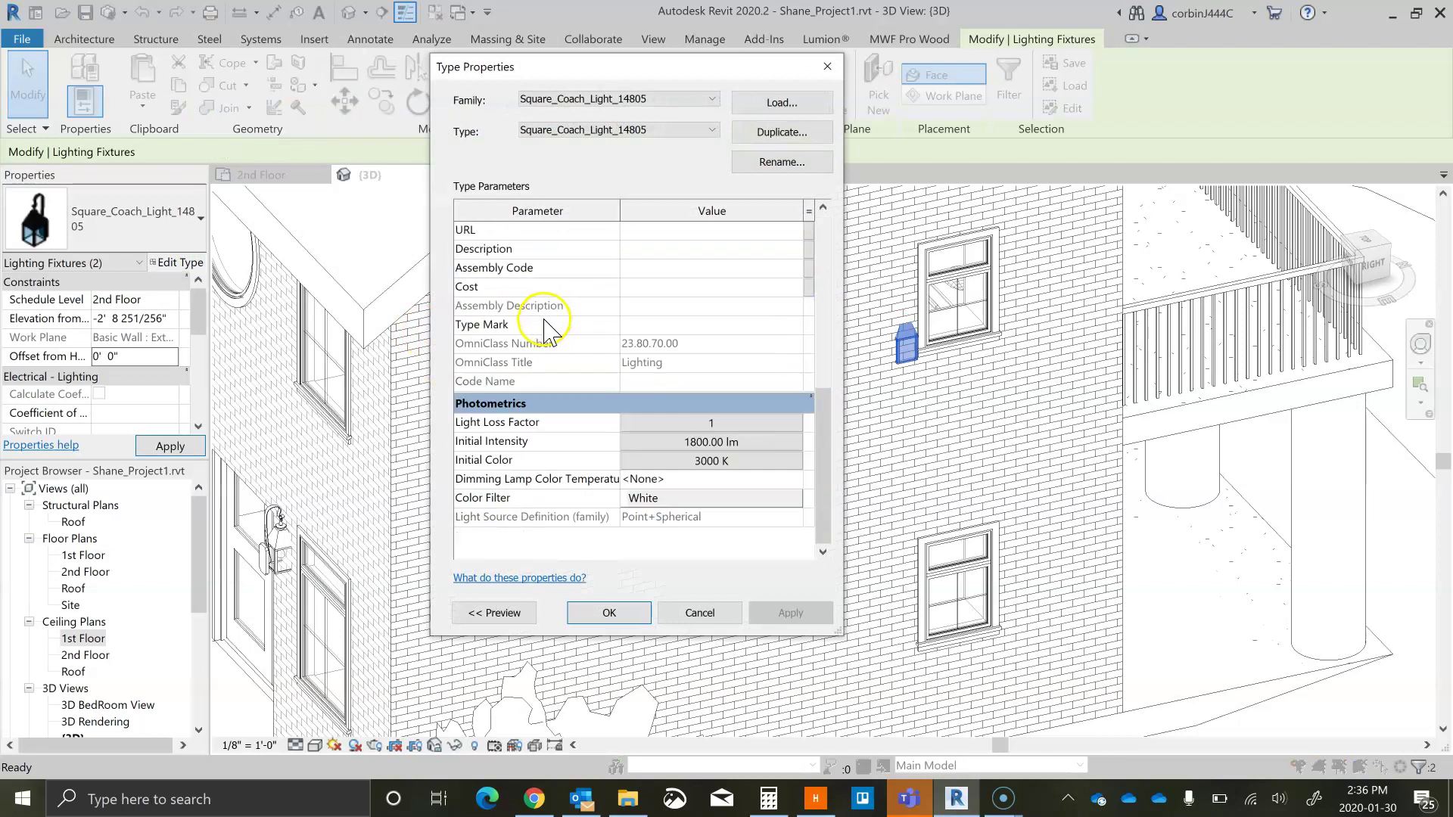
left_click(636, 626)
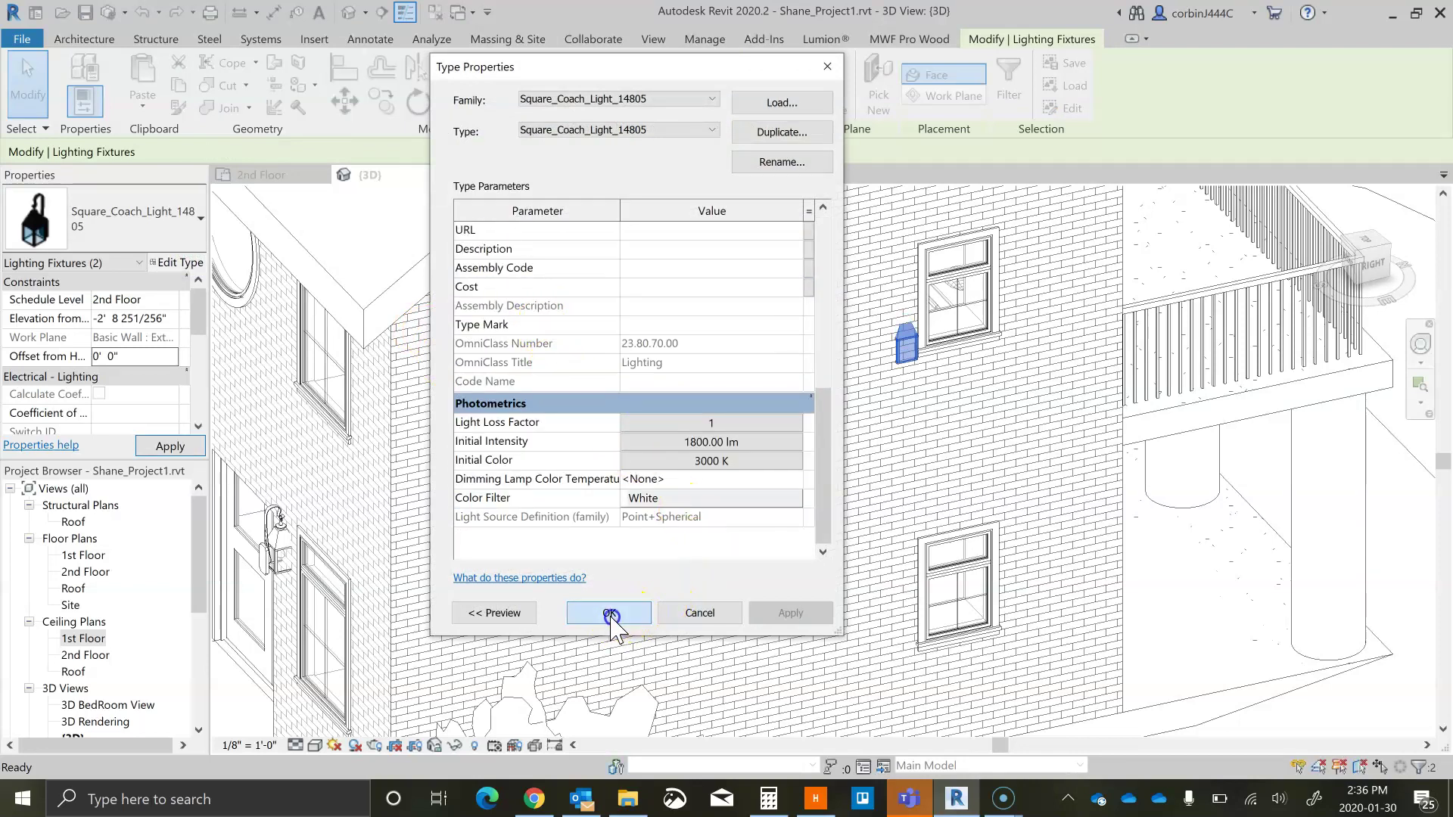
left_click(587, 466)
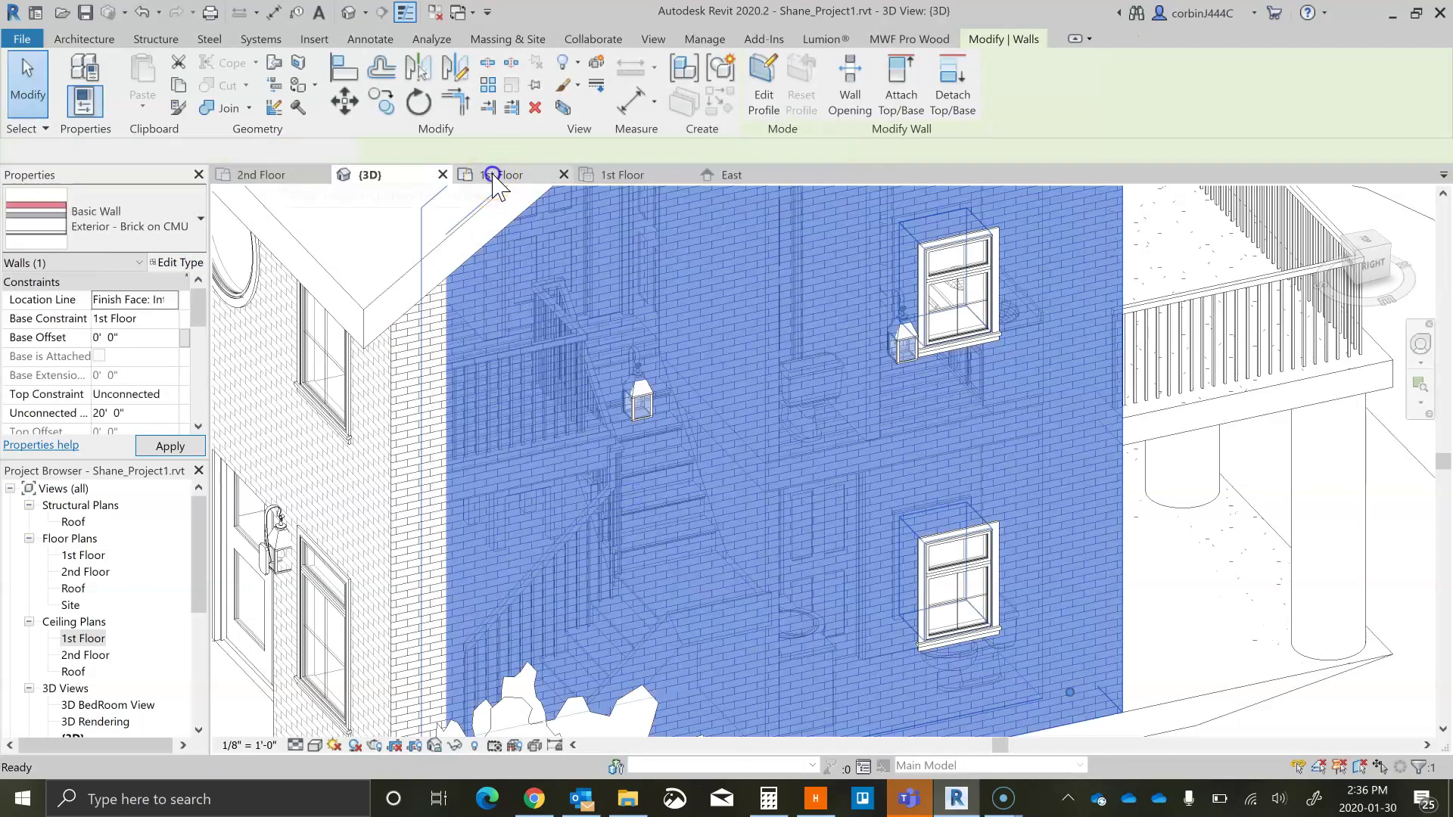
Step: Switch through the 1st Floor plan and ceiling plan tabs, clearing the wall selection
left_click(493, 177)
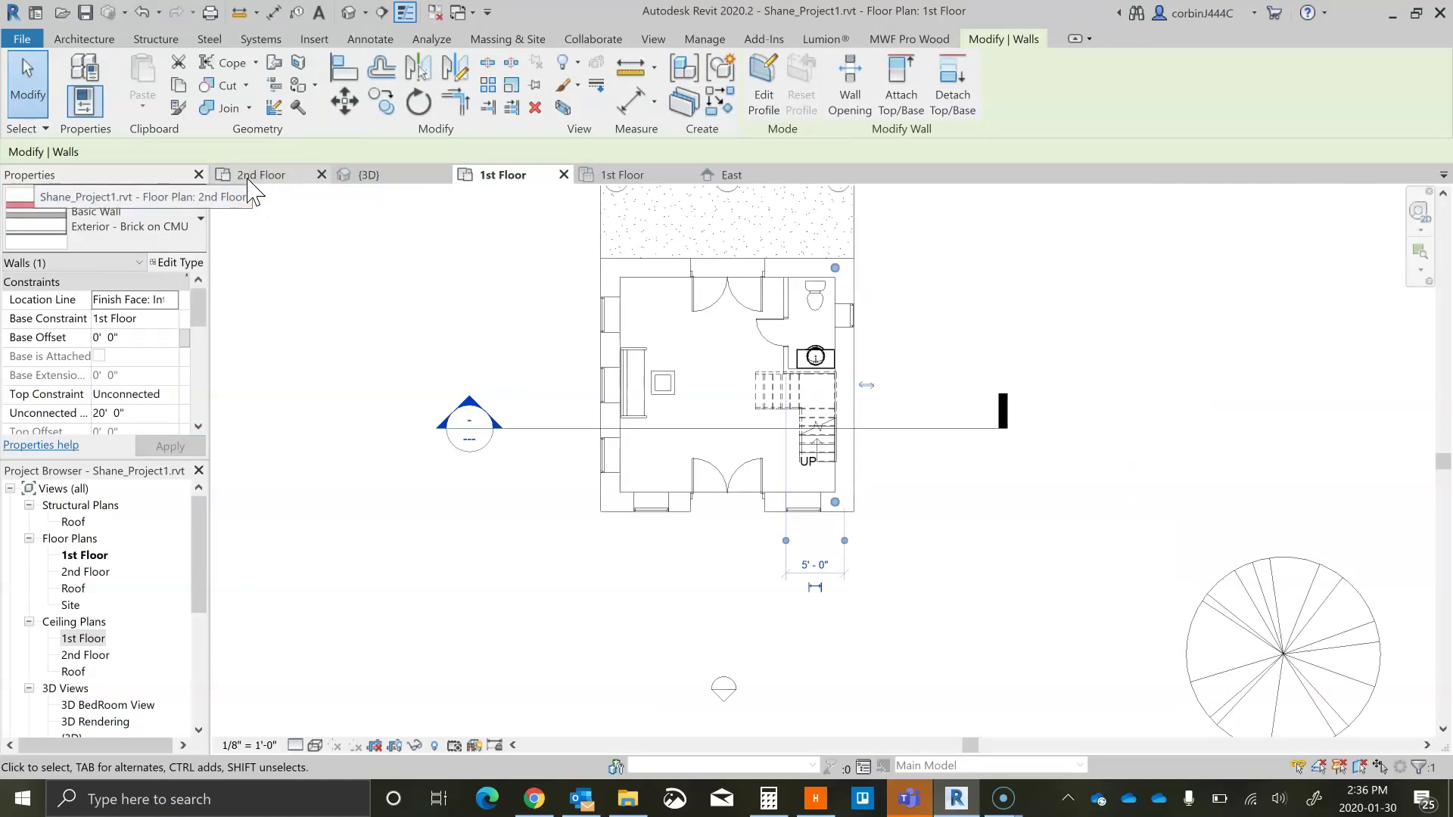
left_click(621, 177)
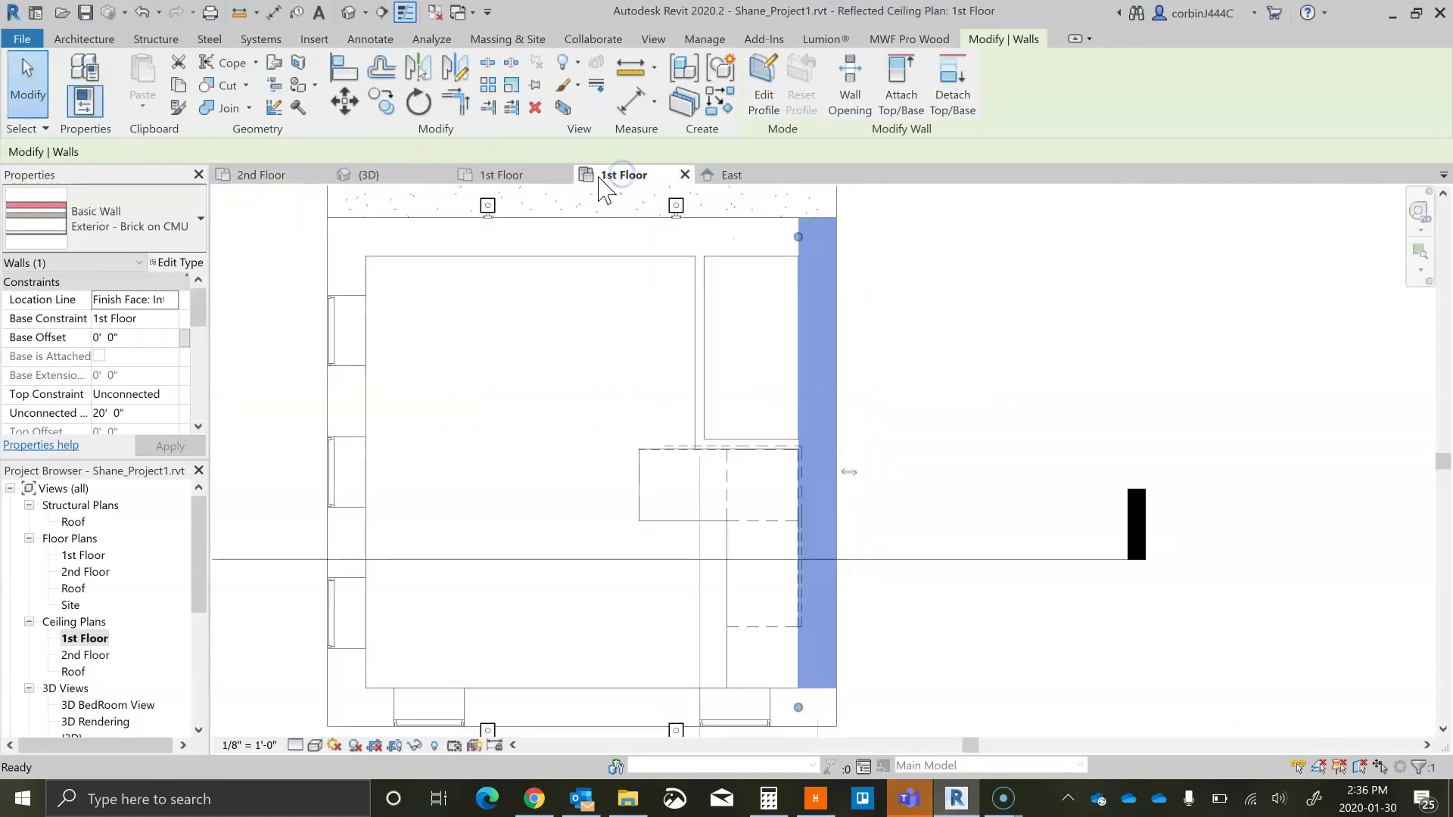
left_click(993, 238)
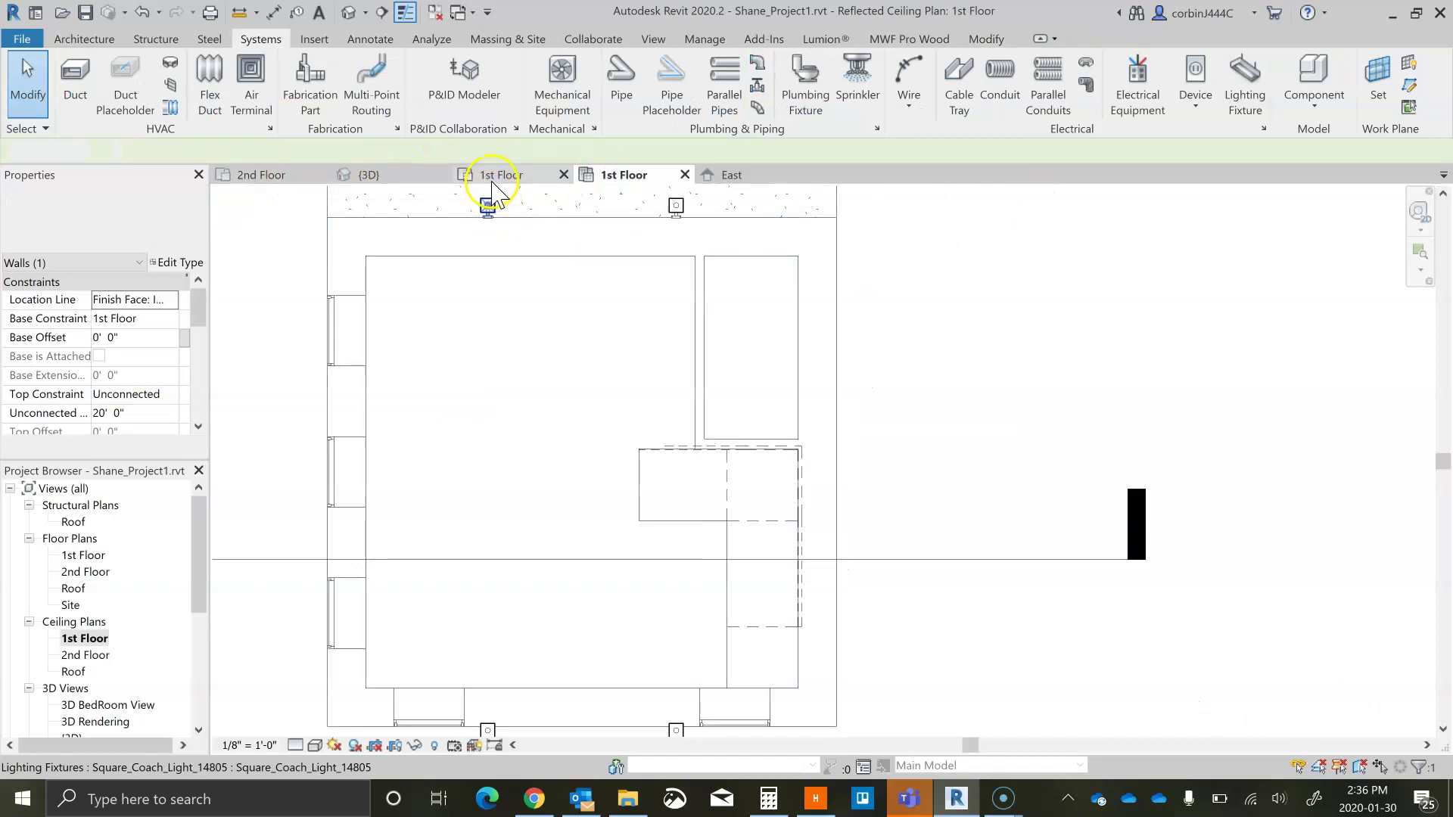
Step: Open the 2nd Floor plan and set its underlay base level to None
left_click(282, 177)
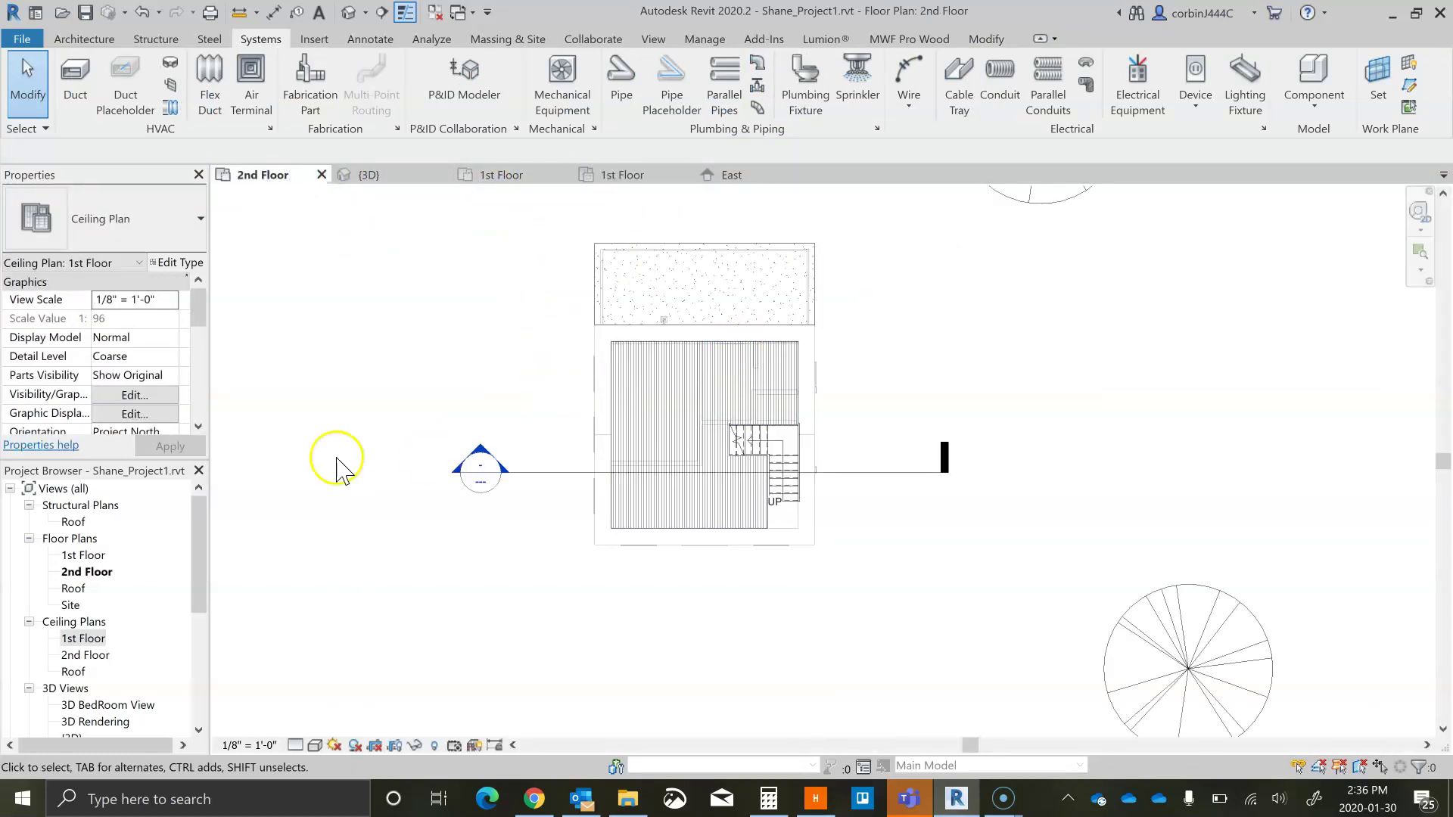
scroll(125, 389, "up", 3)
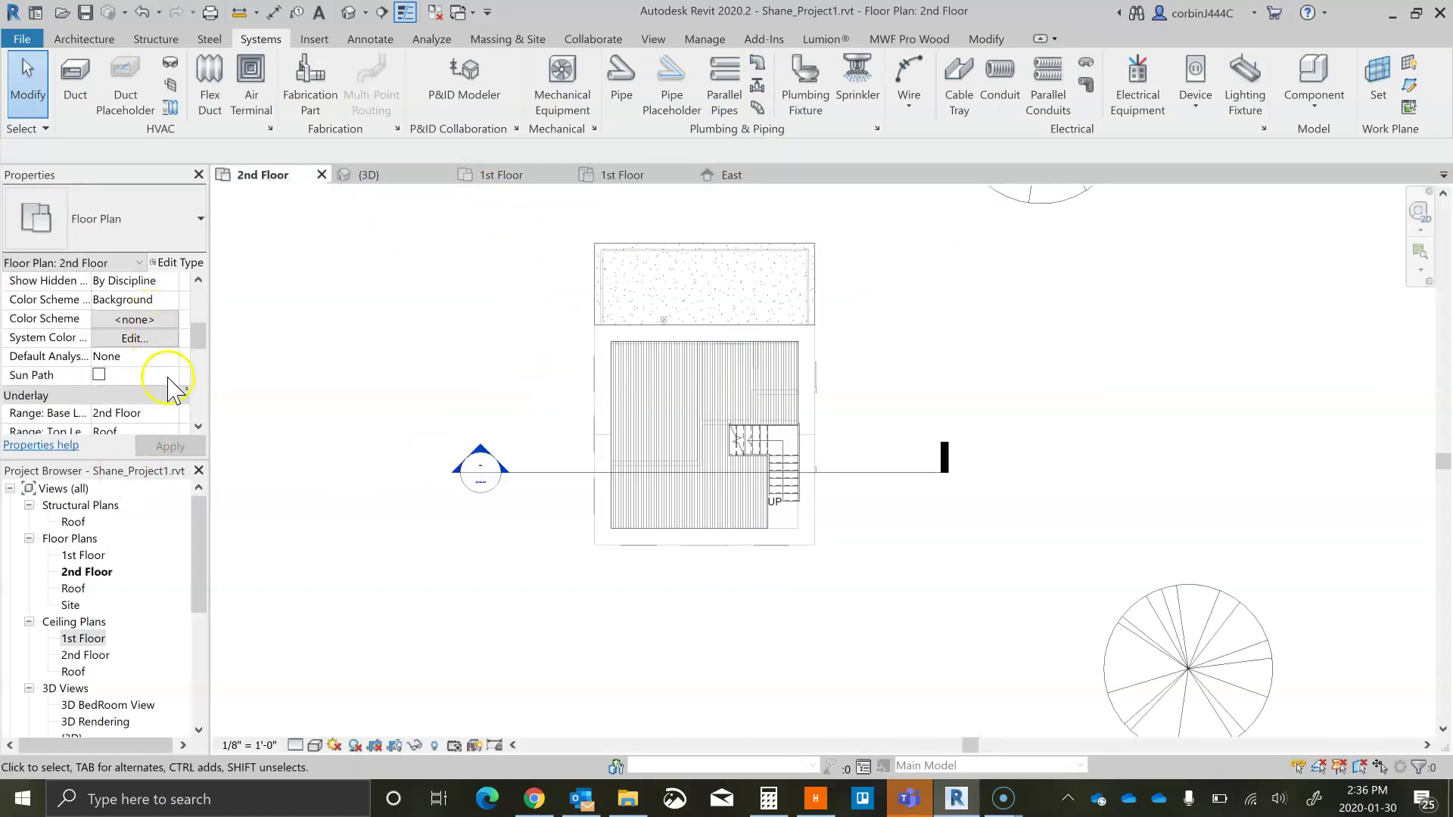
left_click(170, 412)
left_click(110, 425)
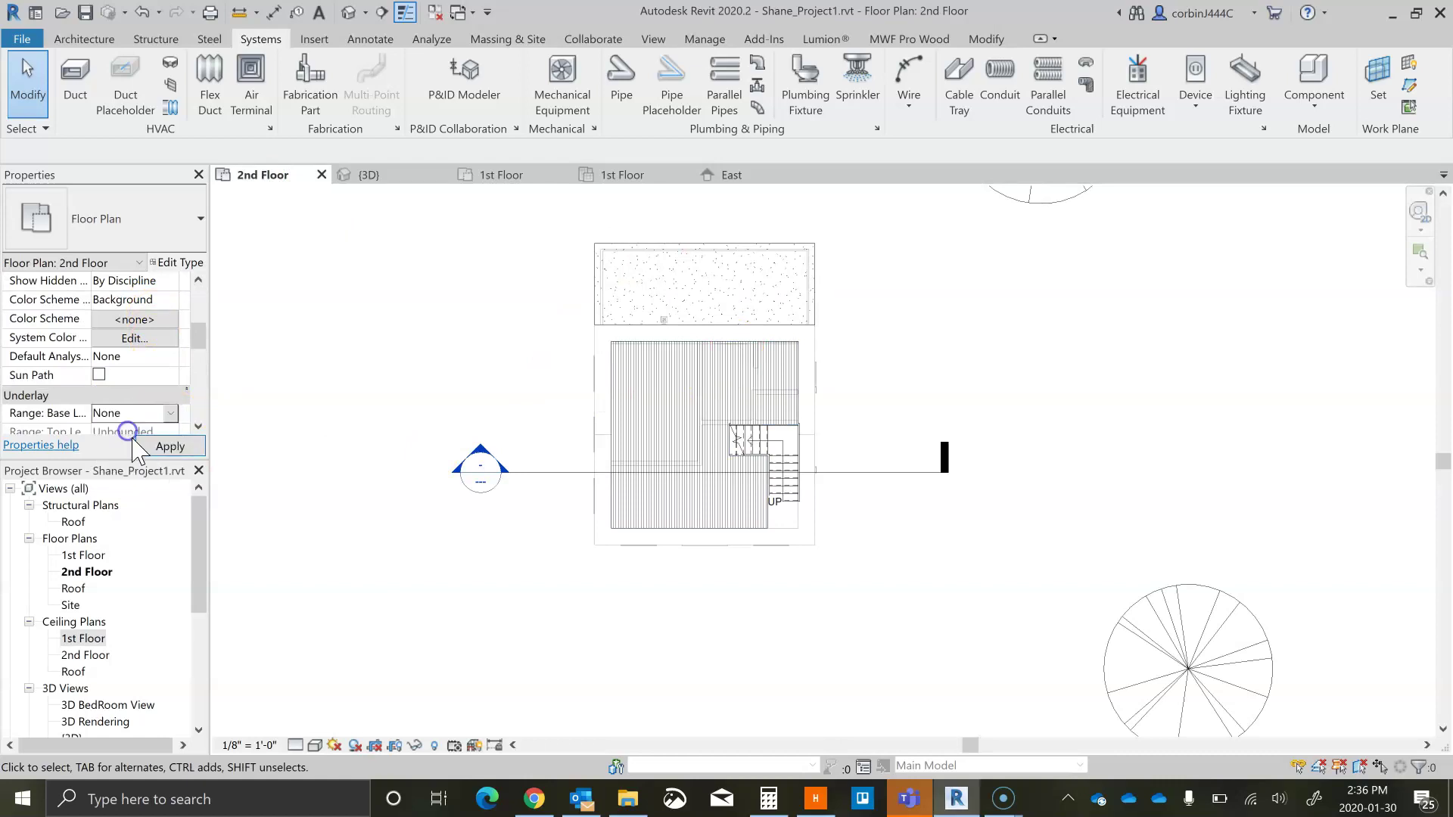
left_click(171, 446)
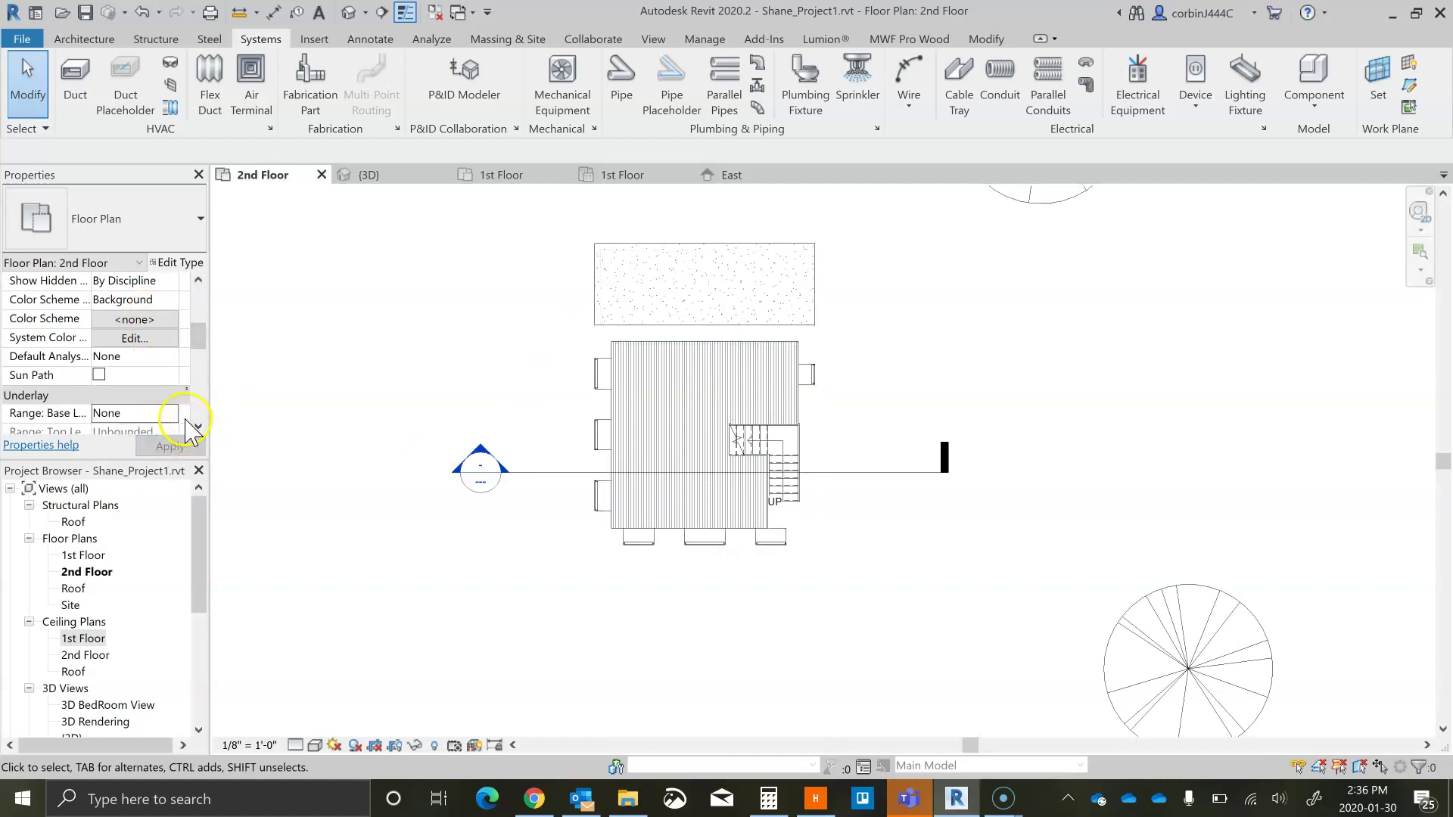
scroll(151, 393, "down", 5)
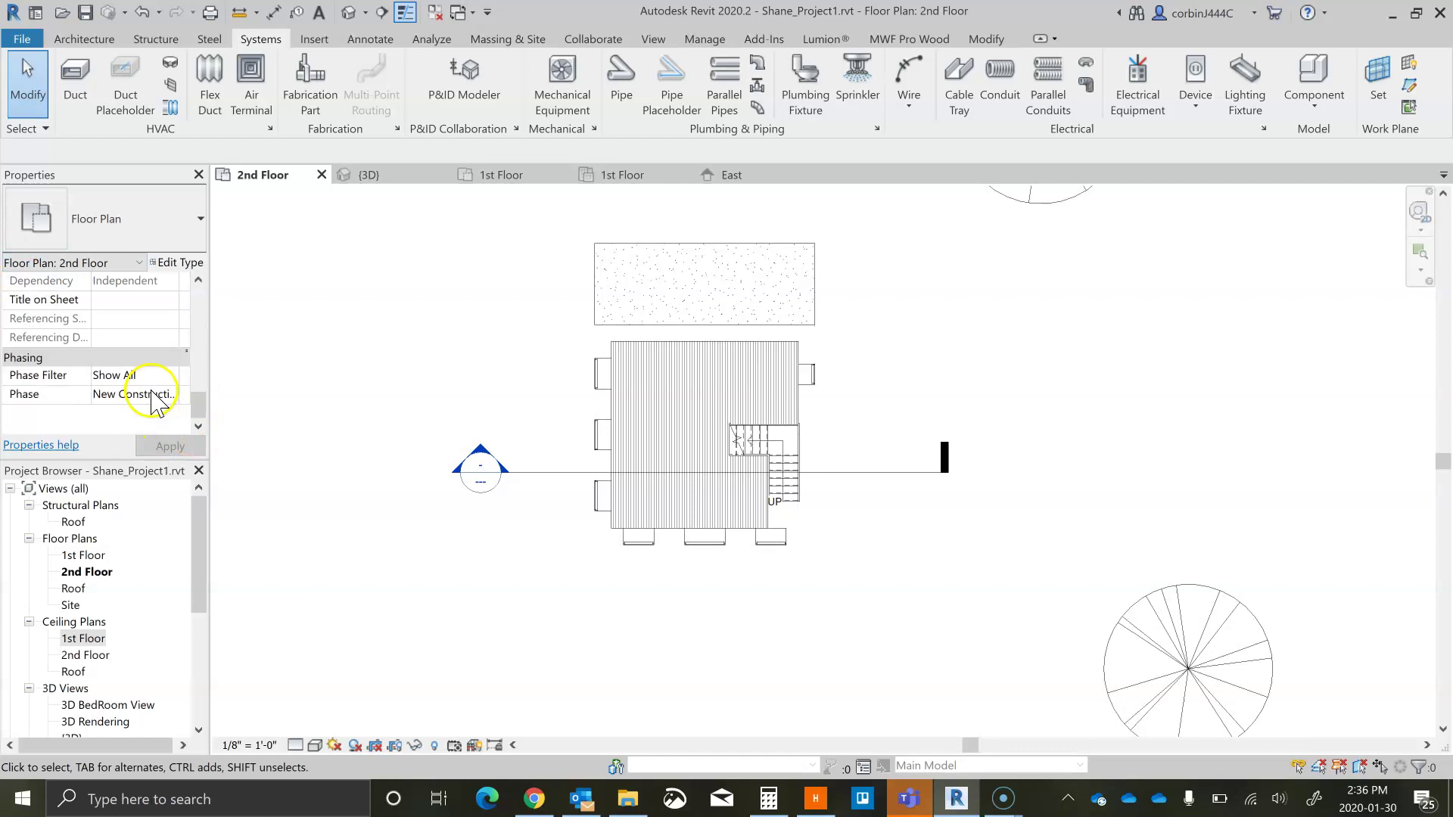
Step: Set the 2nd Floor plan's view range cut plane to 4' 0", leaving Depth Clipping unchanged
left_click(125, 321)
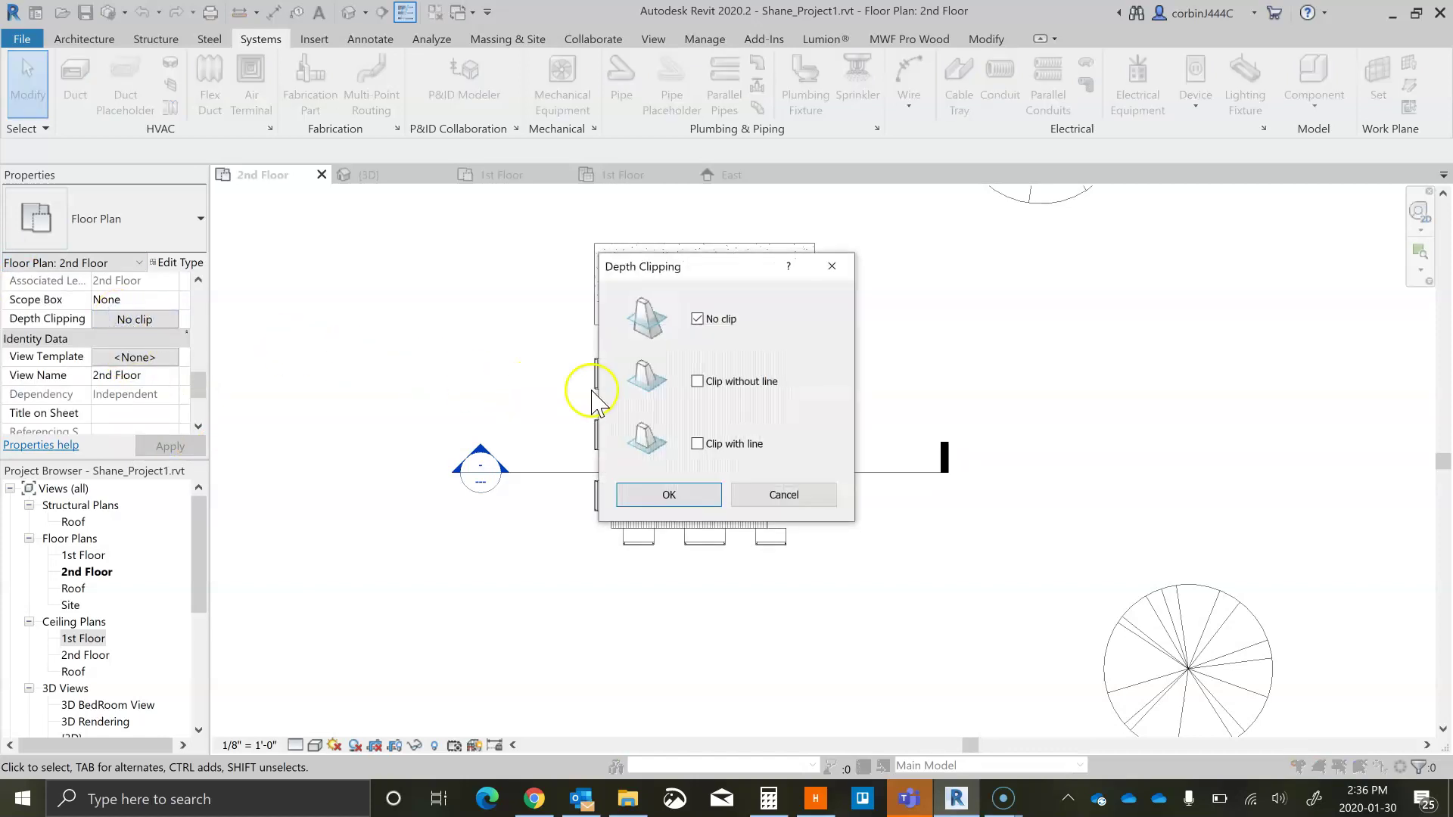
left_click(784, 495)
scroll(102, 379, "up", 1)
left_click(139, 319)
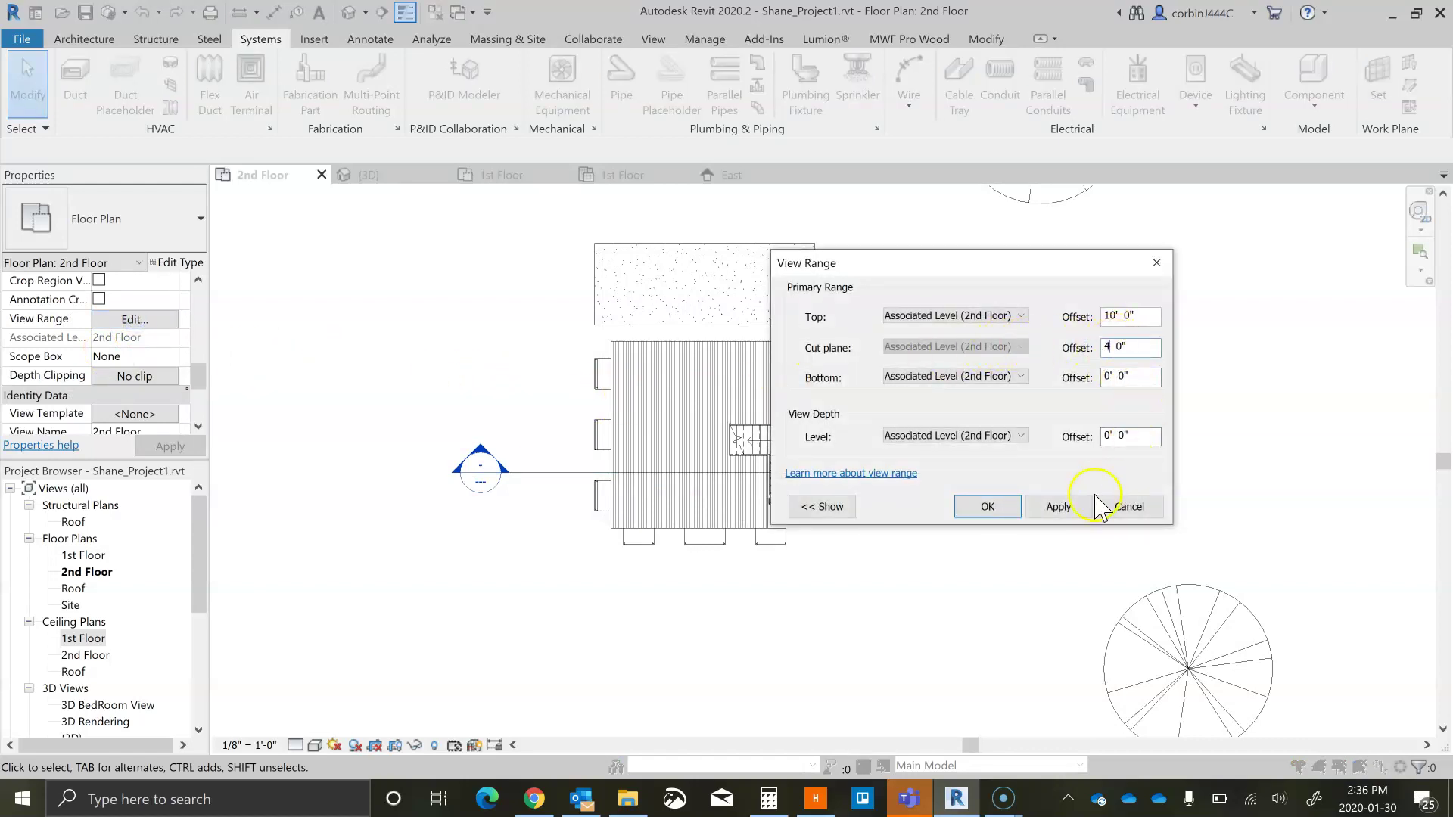
left_click(989, 506)
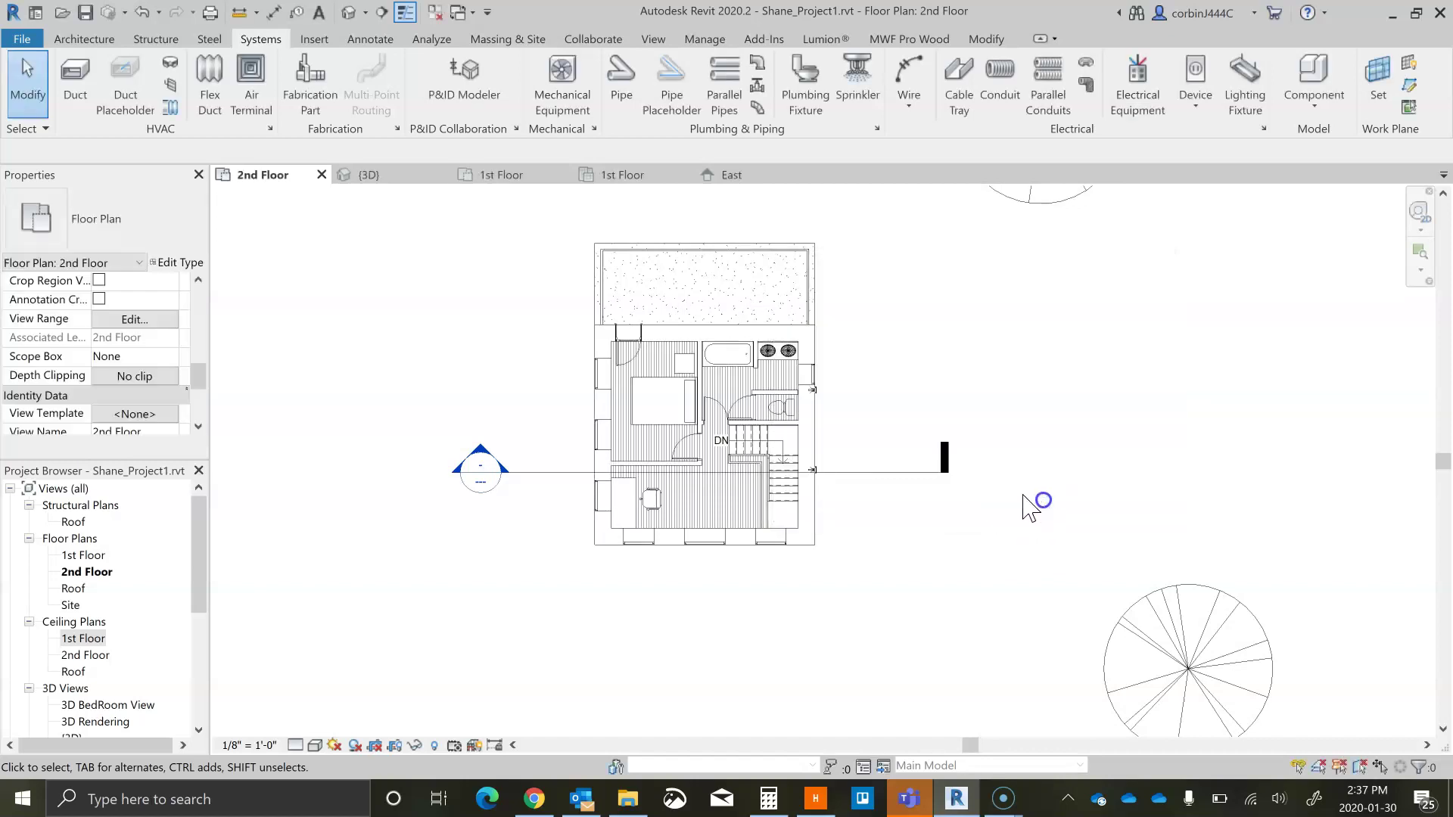
scroll(806, 458, "up", 2)
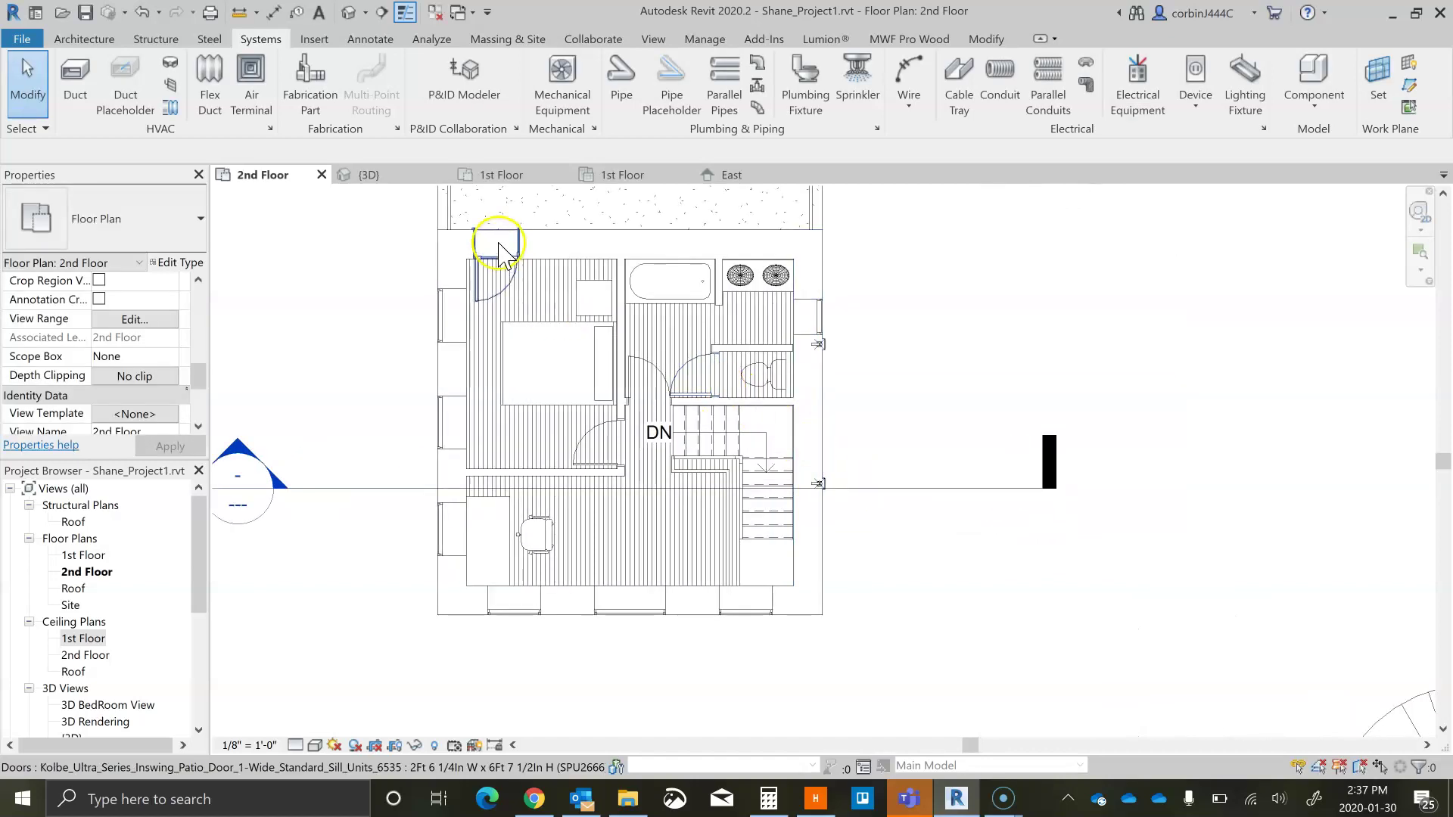
scroll(560, 390, "down", 2)
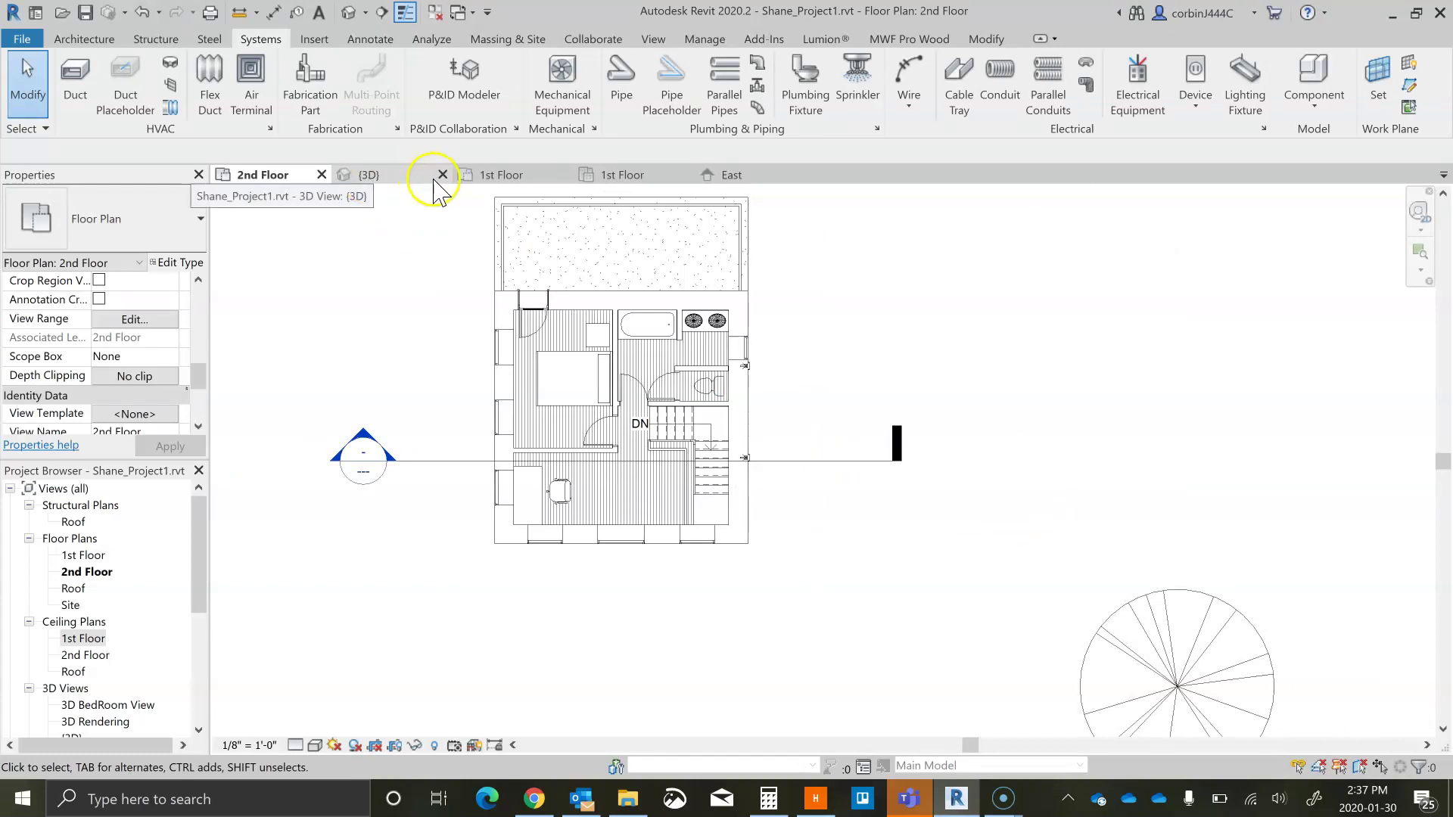
Step: Select Ceiling Plans > 2nd Floor in the Project Browser
left_click(86, 655)
right_click(86, 656)
left_click(86, 655)
Step: Open the 2nd Floor reflected ceiling plan and select a coach light by the top wall
double_click(86, 656)
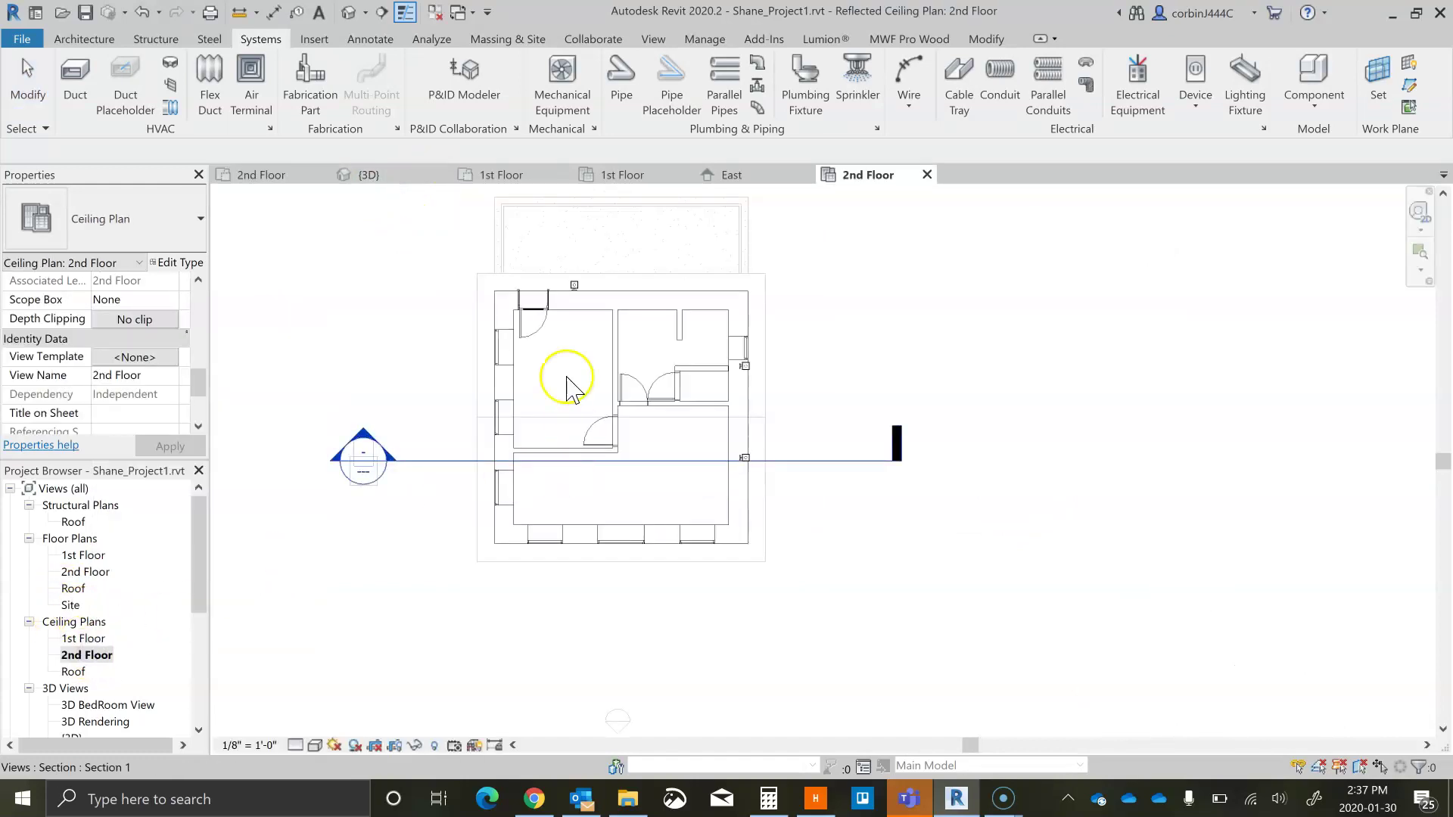
scroll(573, 295, "up", 2)
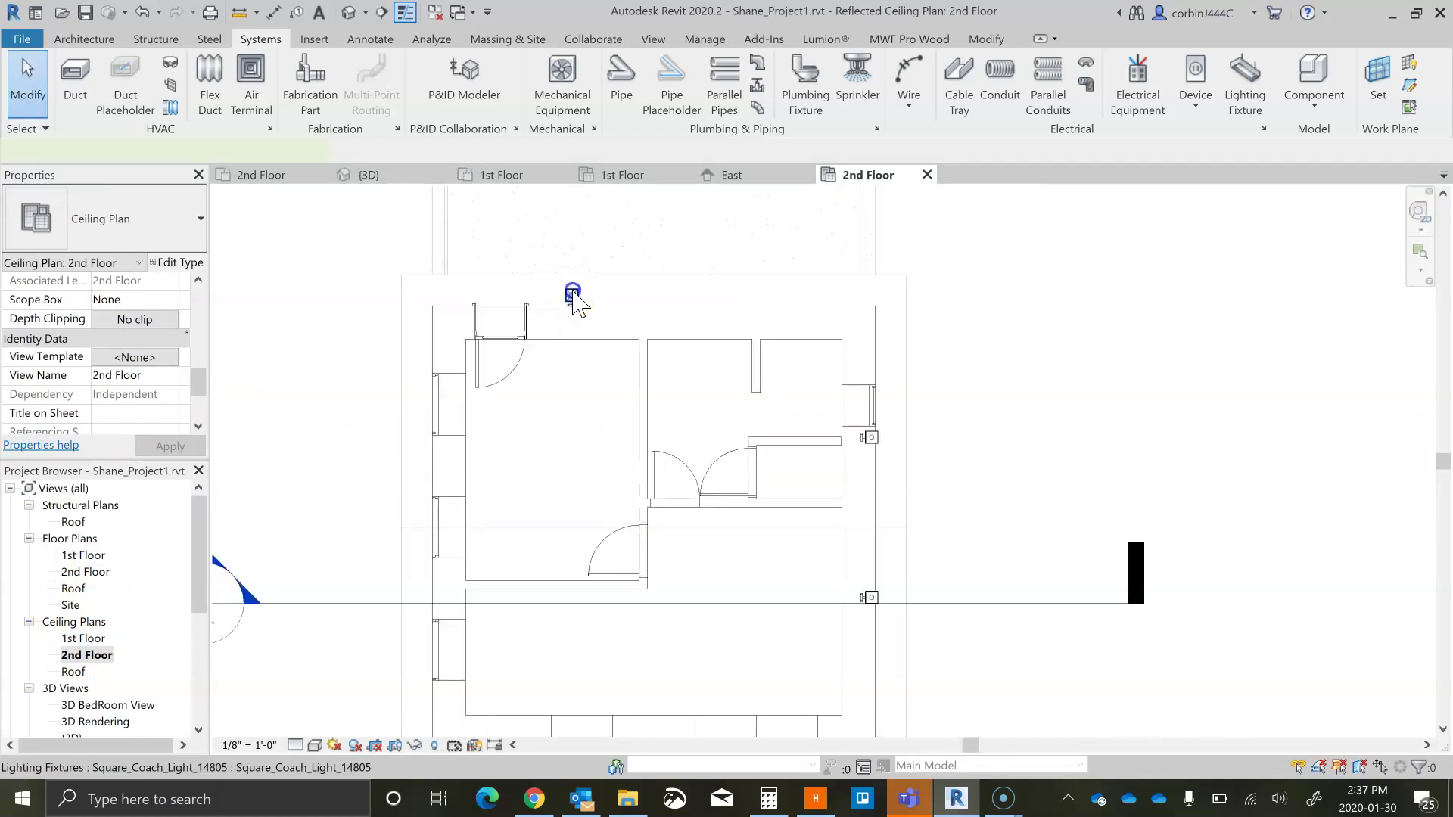
left_click(574, 295)
scroll(574, 295, "down", 2)
scroll(665, 367, "up", 4)
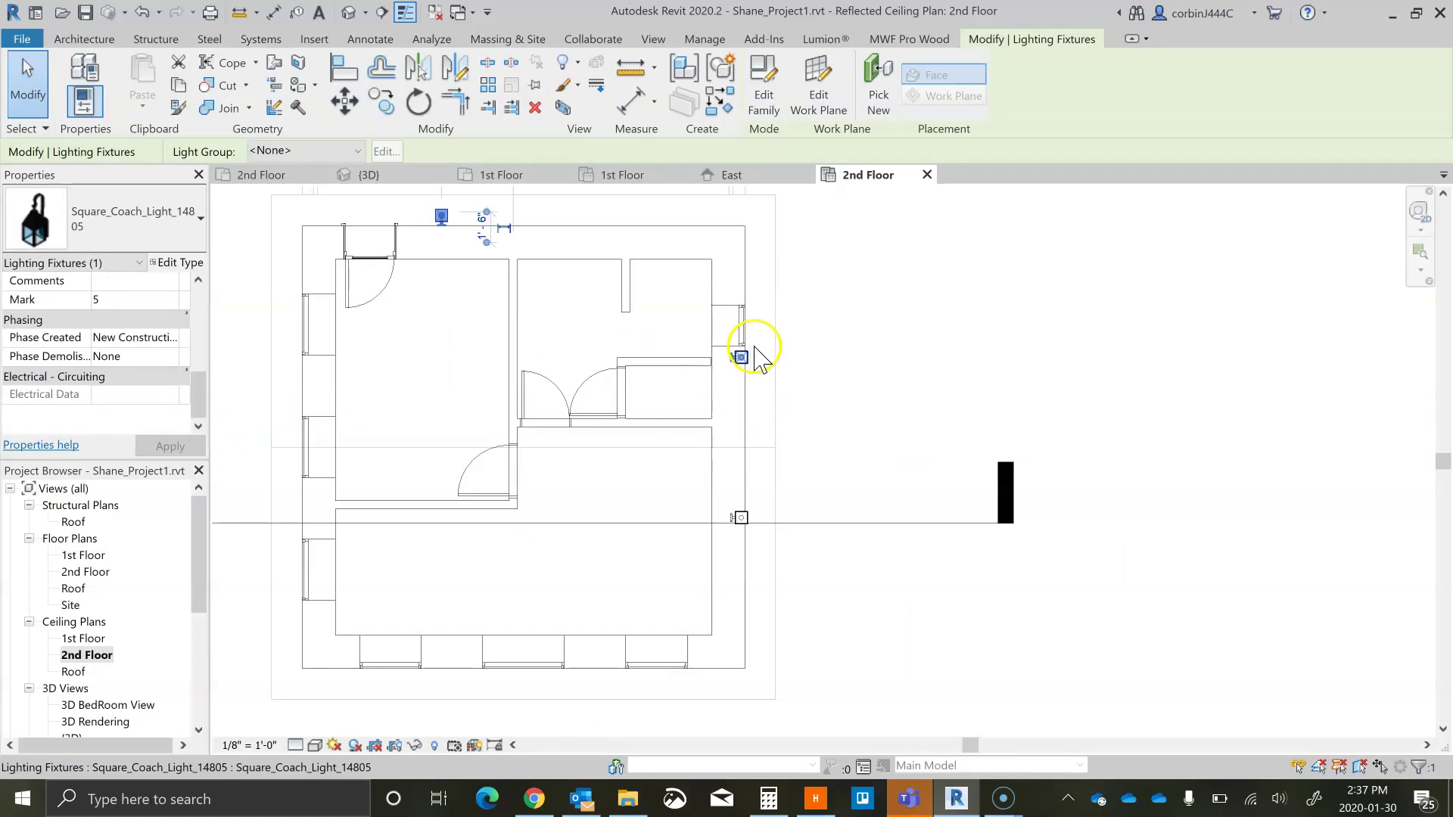
Step: Delete both coach lights on the right exterior wall
left_click(749, 359)
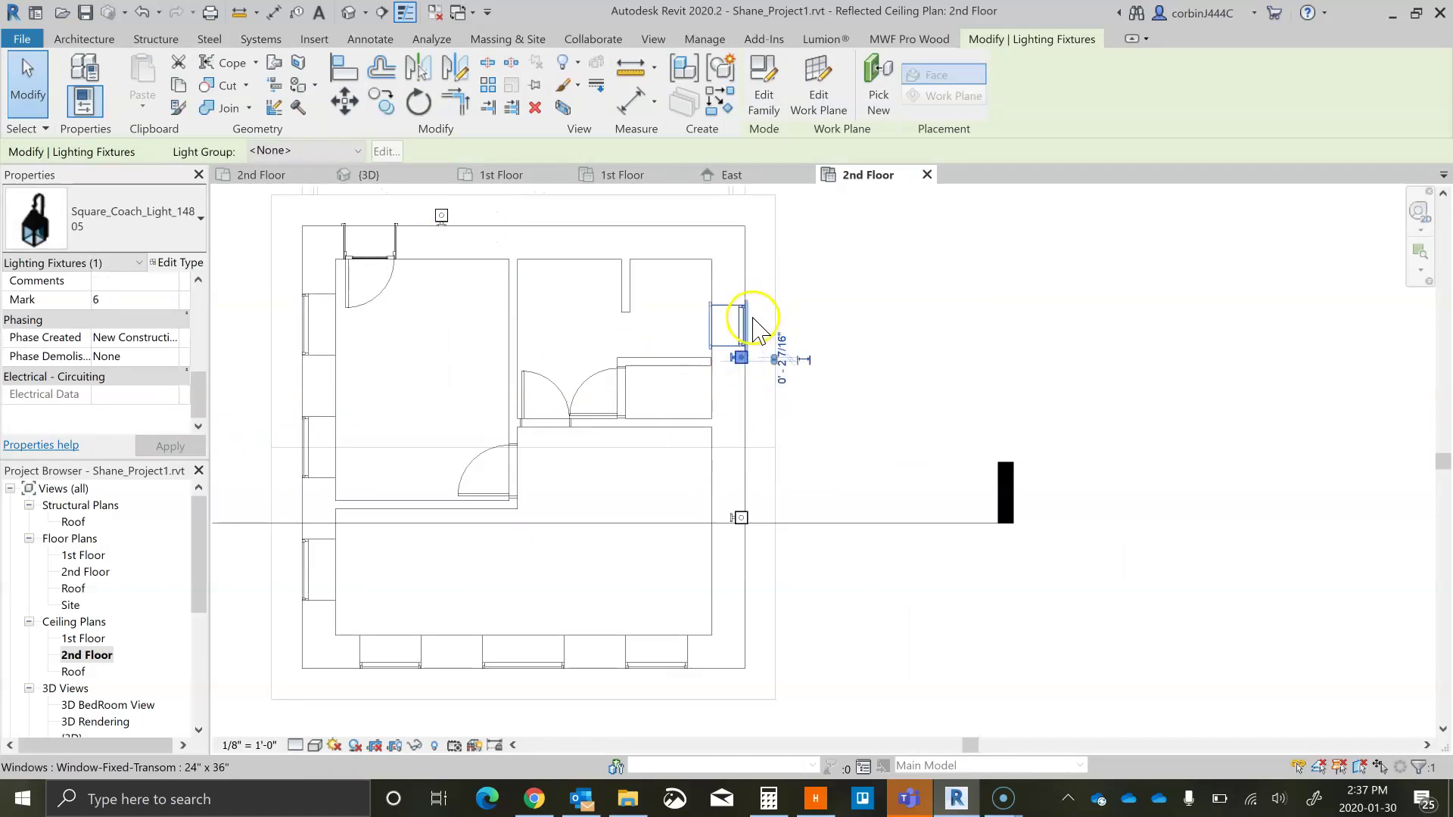
key("Delete")
left_click(739, 519)
key("Delete")
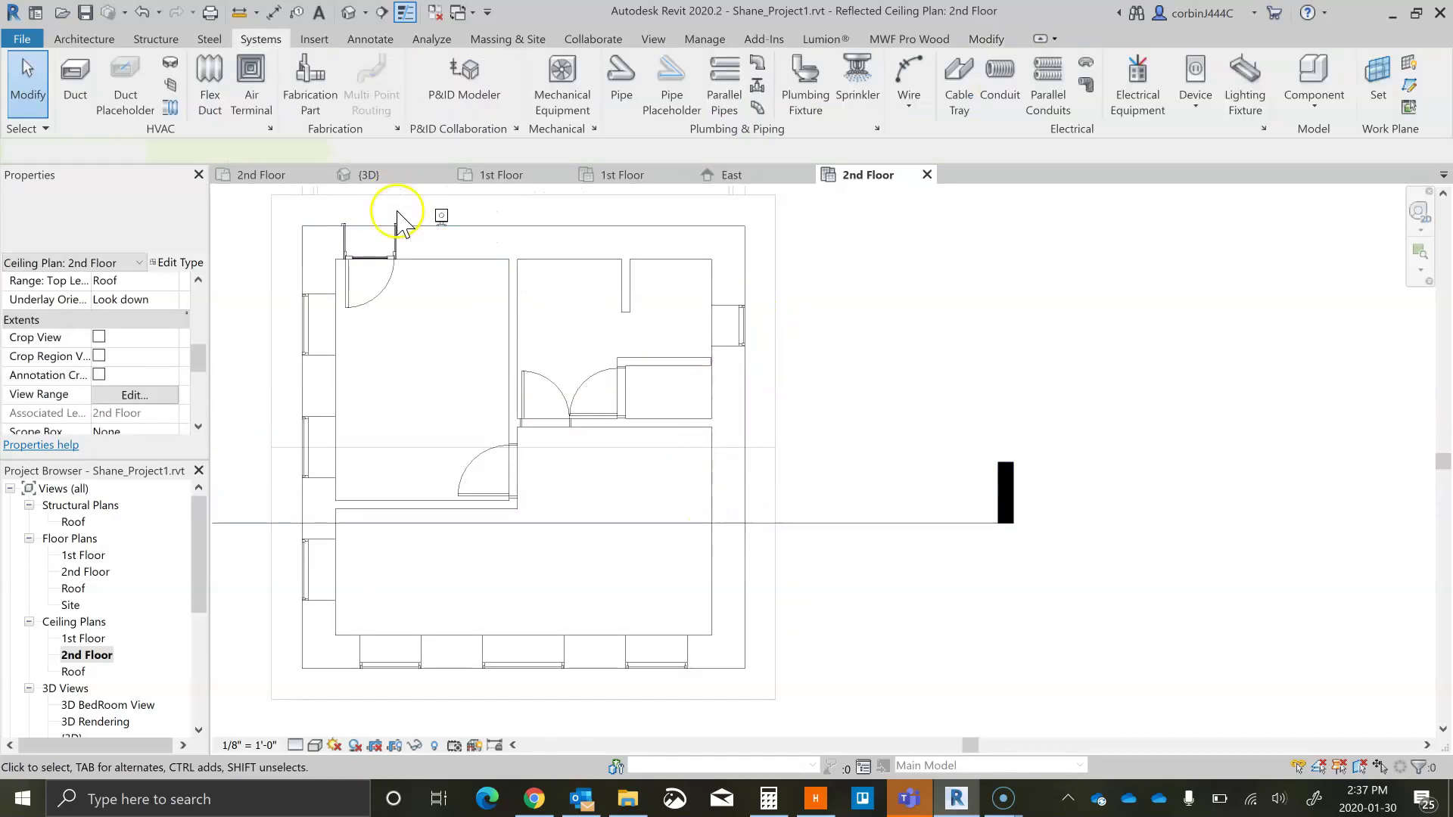
scroll(397, 222, "up", 3)
left_click(486, 231)
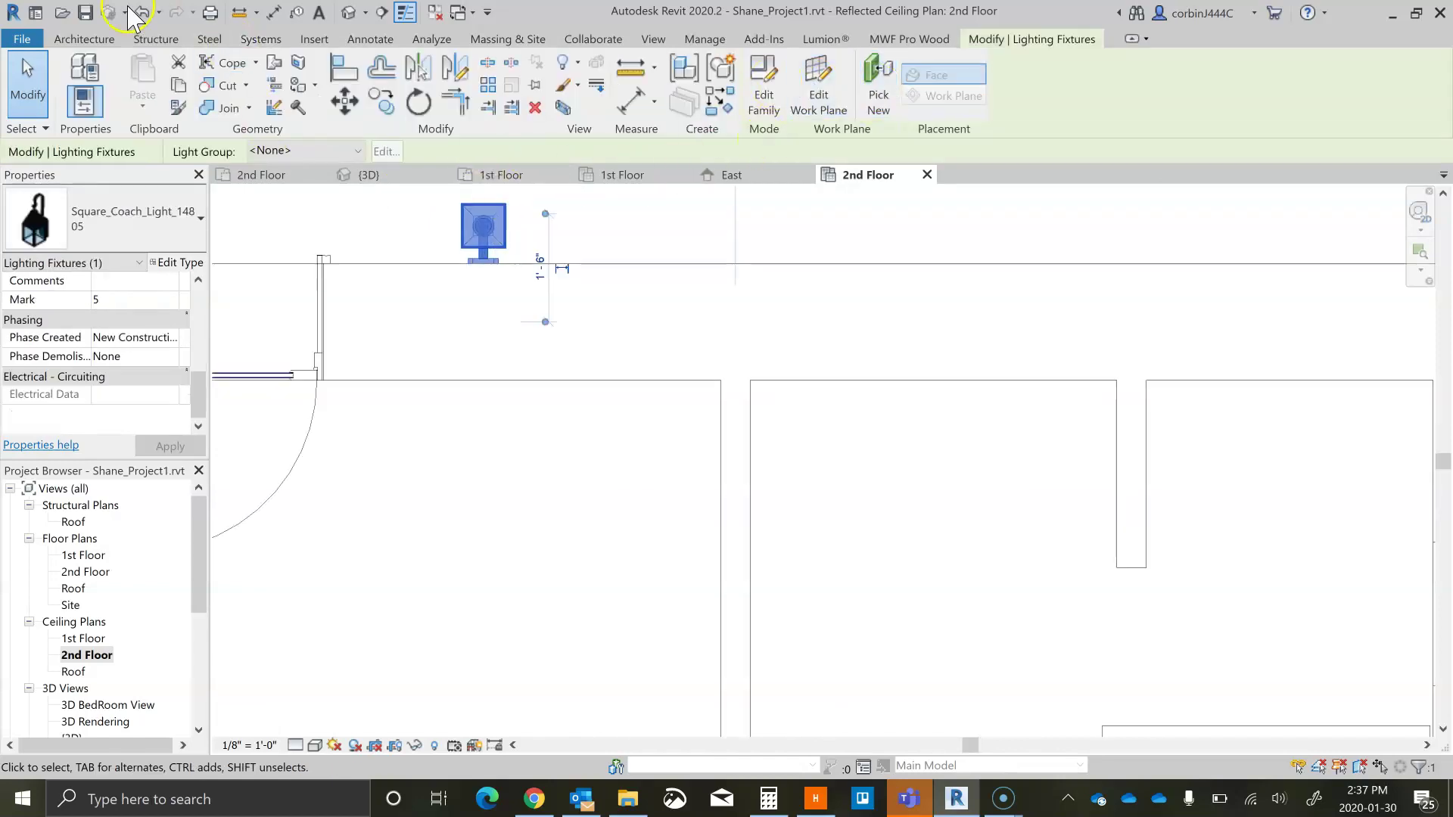
left_click(266, 39)
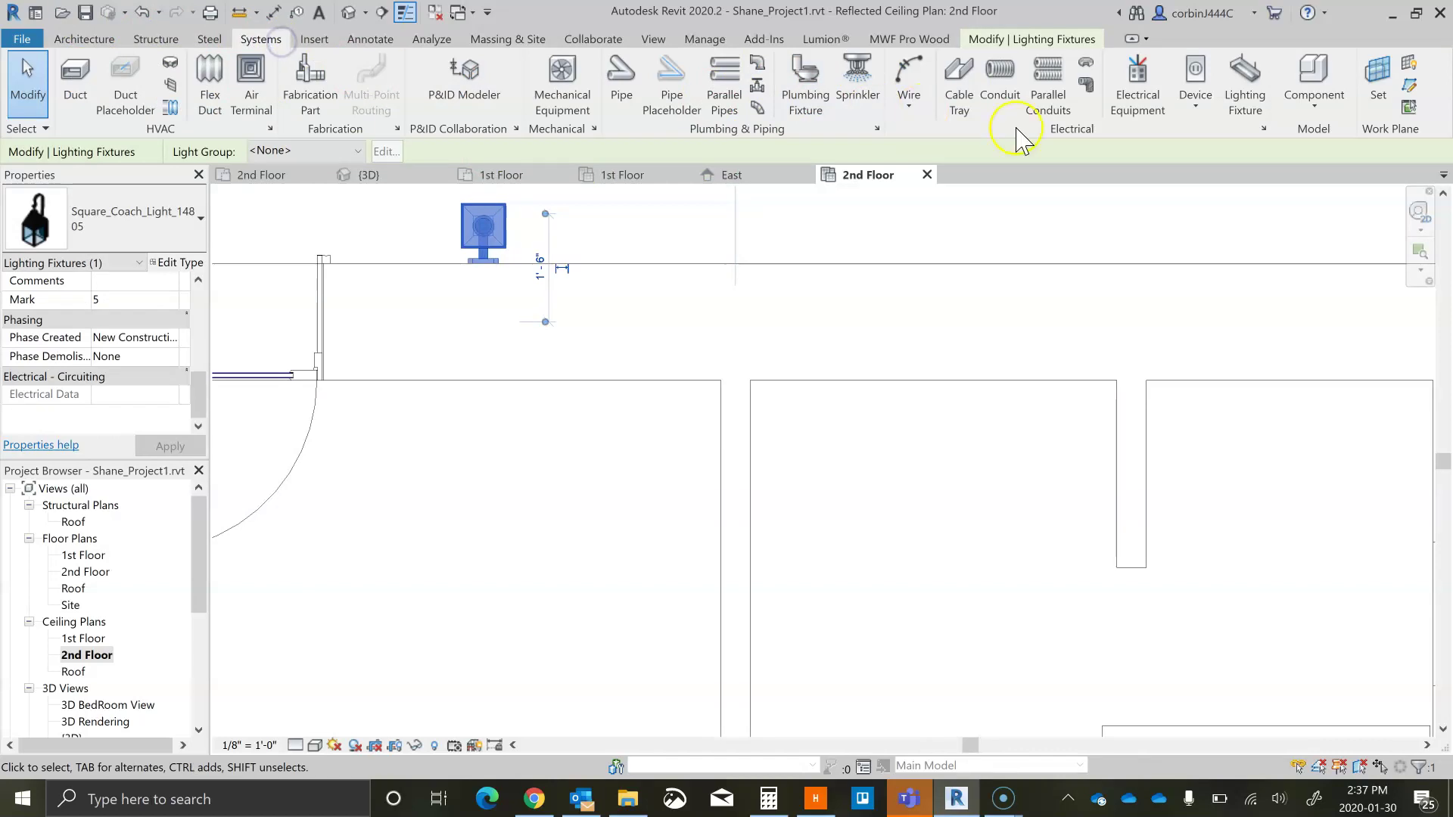
Step: Start a Lighting Fixture and review the Square_Coach_Light type properties without changes
left_click(1245, 99)
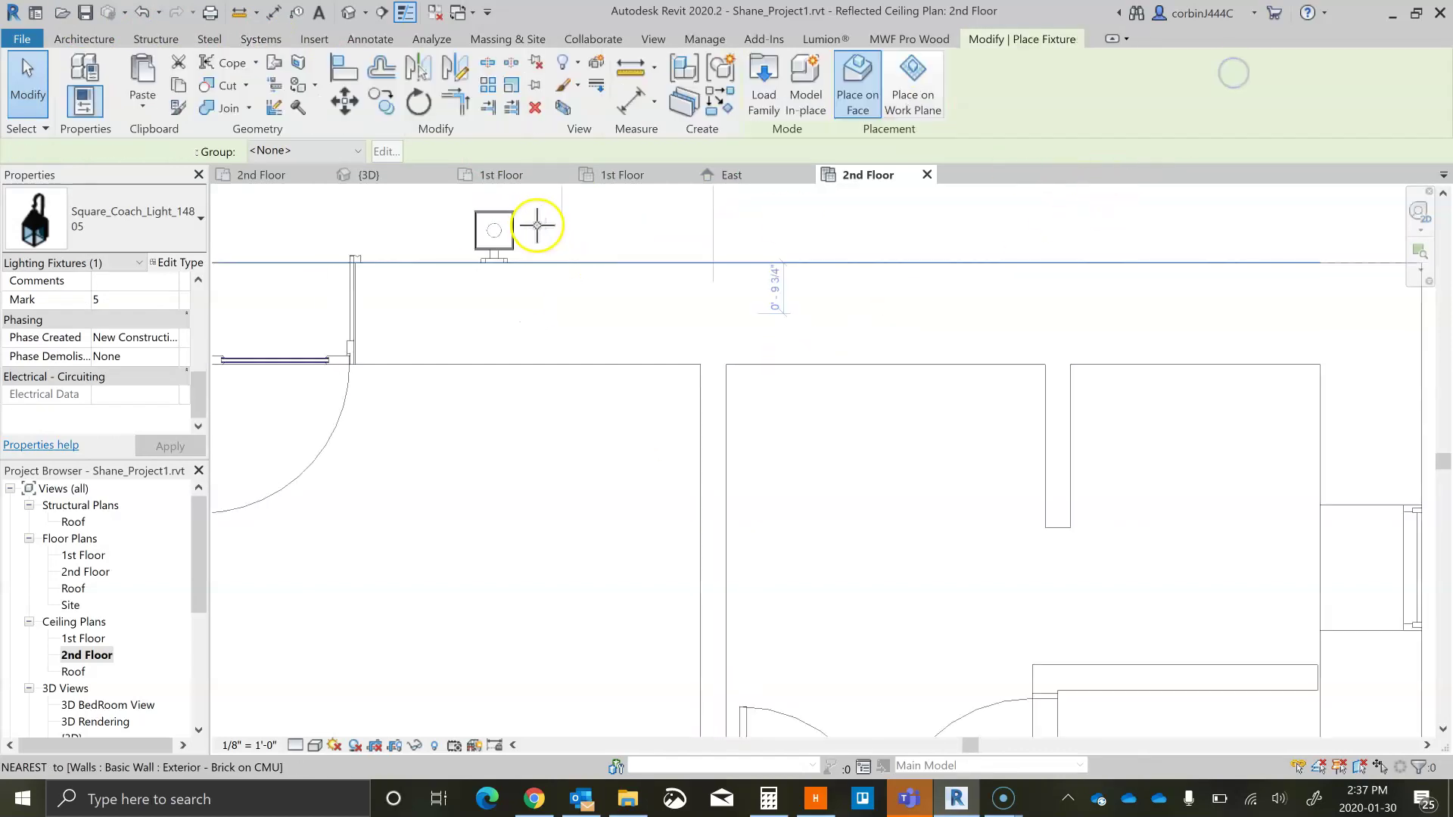
scroll(535, 220, "down", 3)
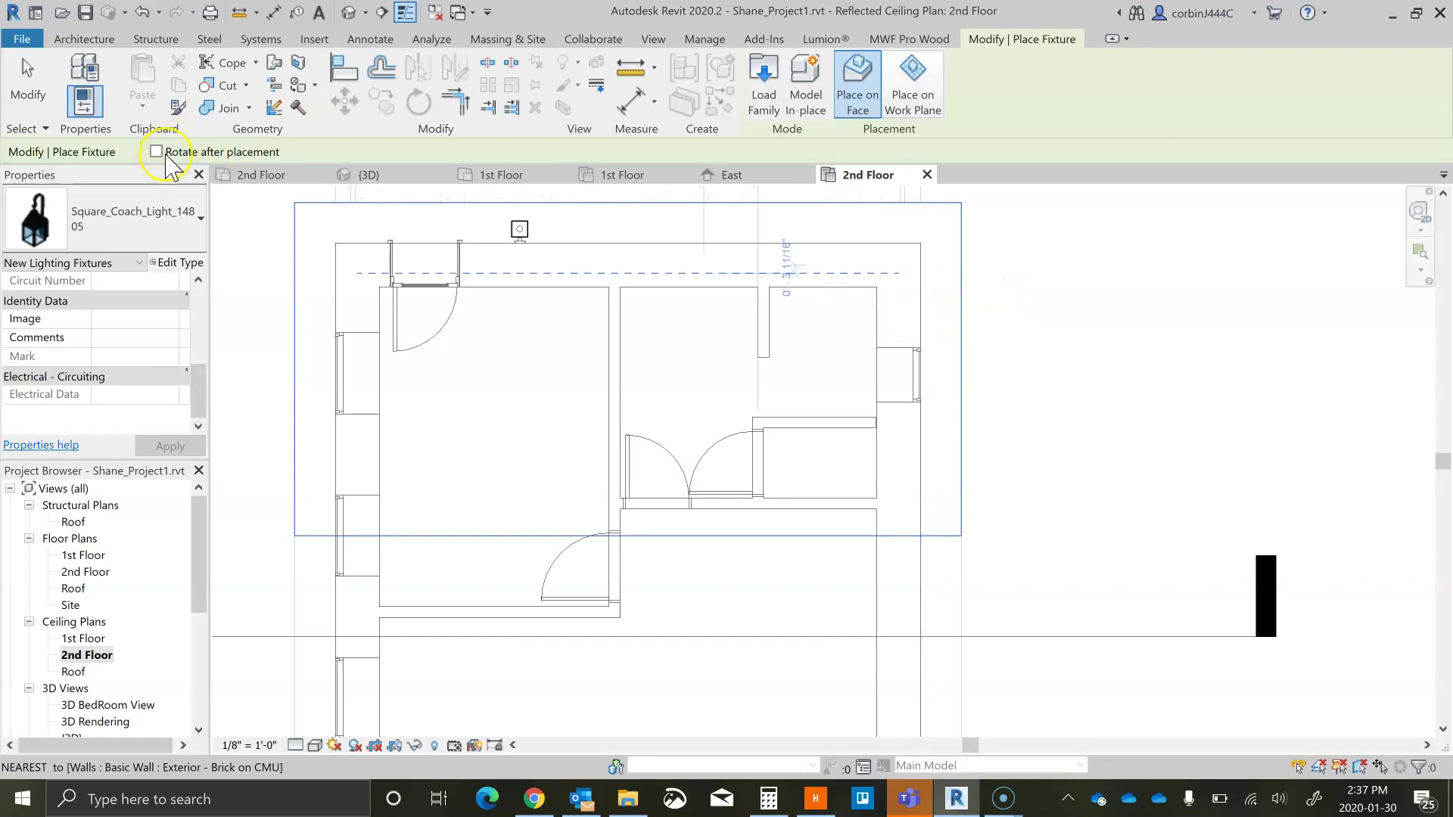
left_click(143, 221)
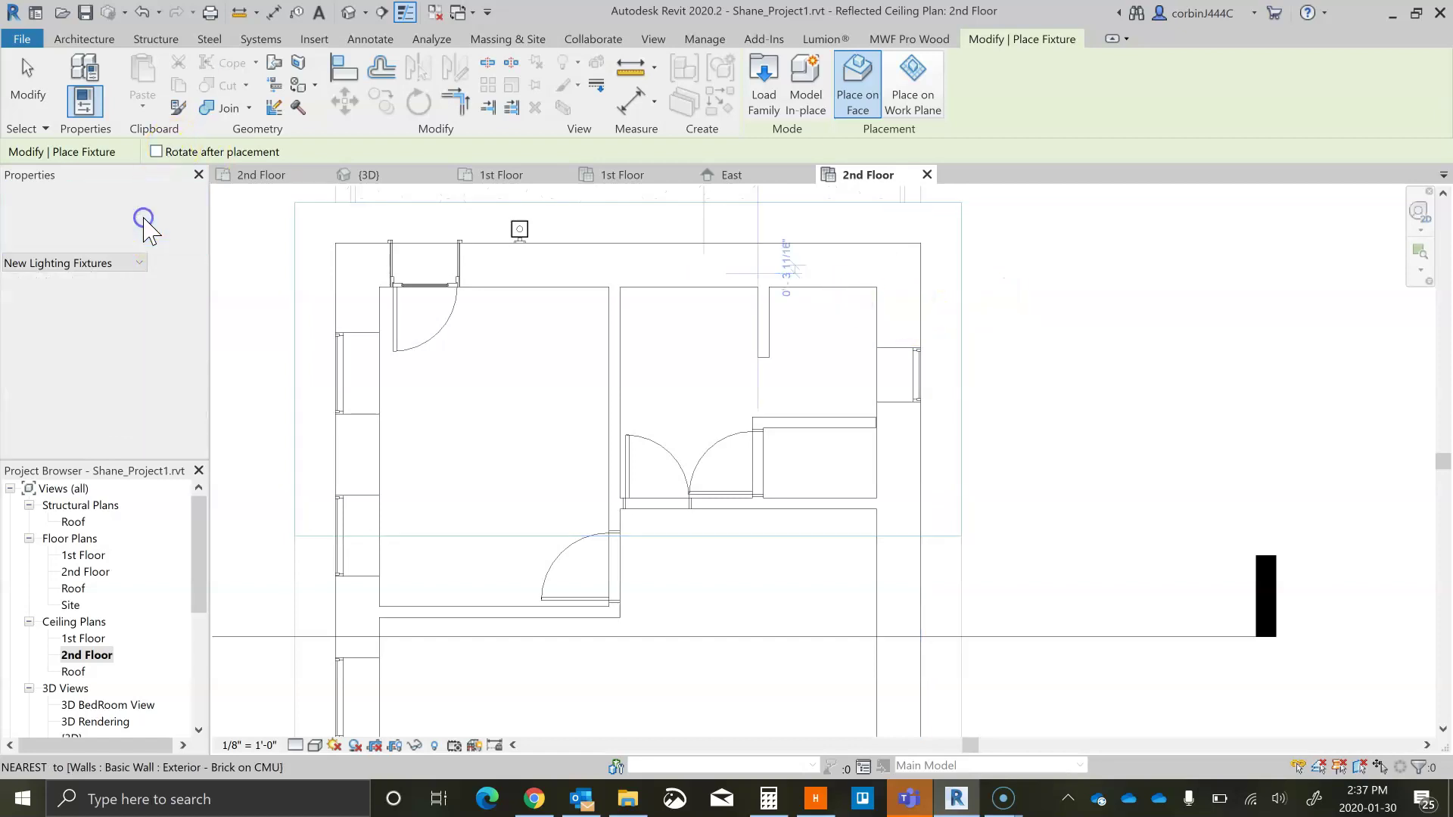
left_click(151, 227)
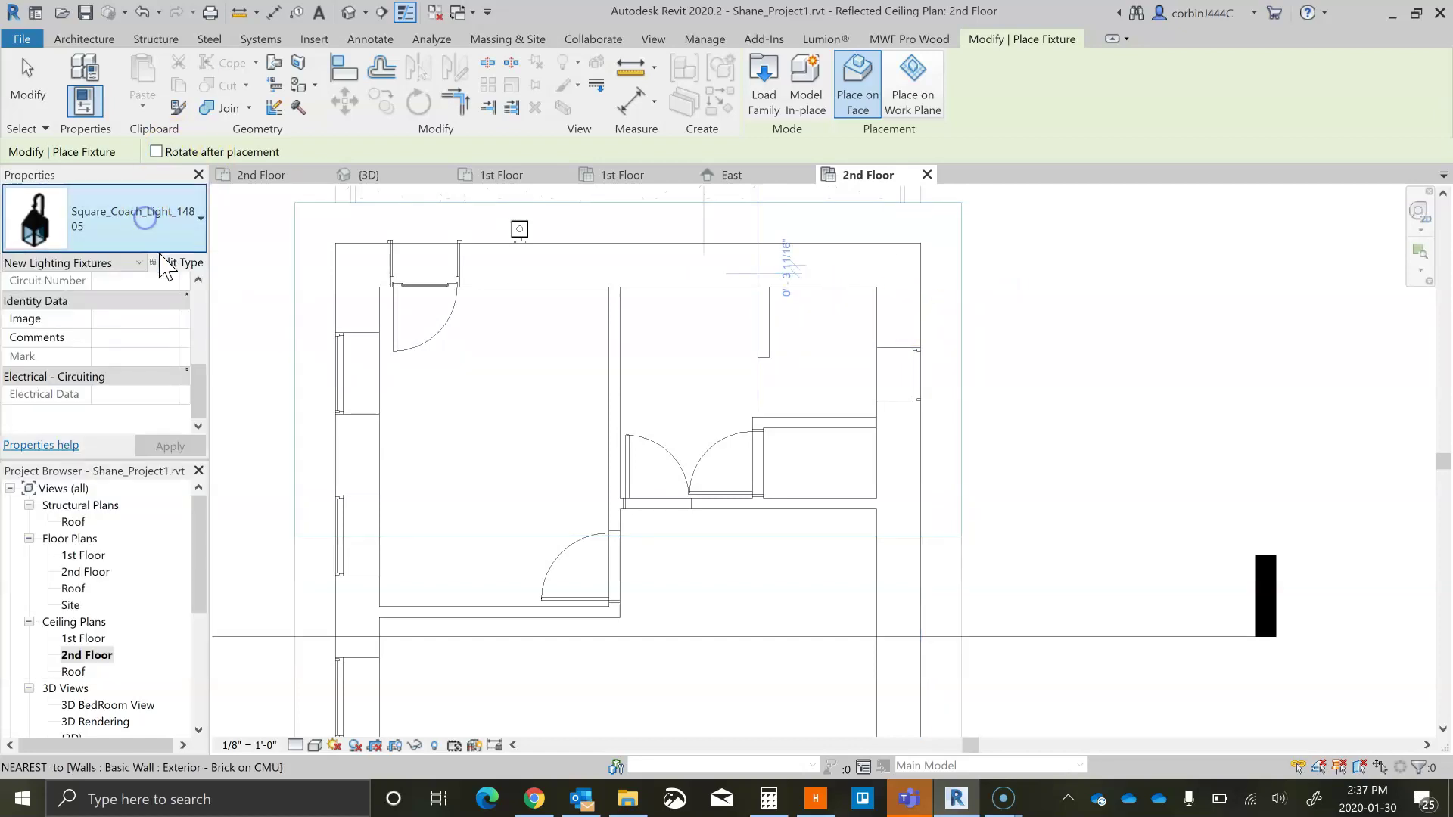
left_click(176, 262)
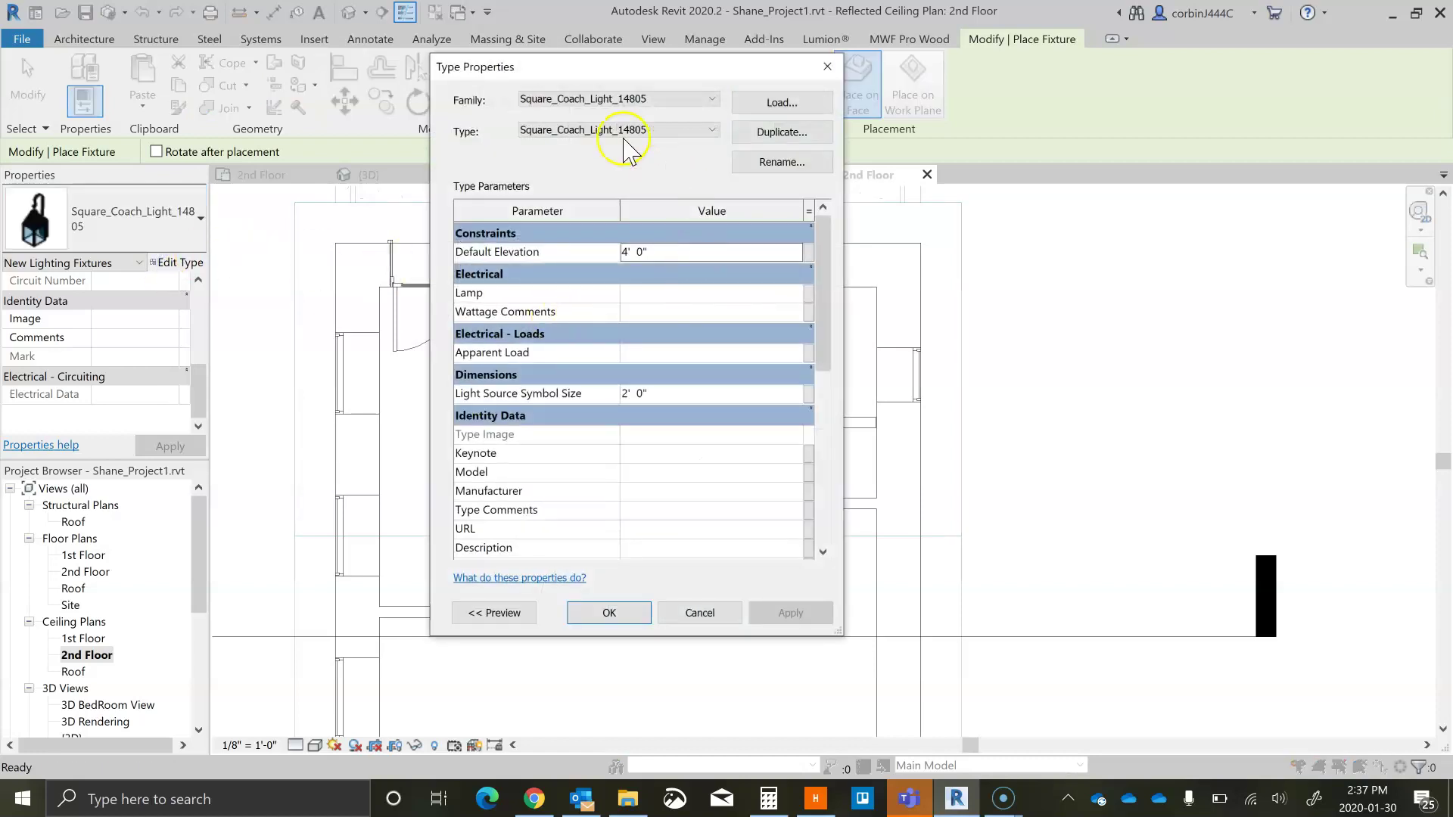
scroll(670, 318, "down", 3)
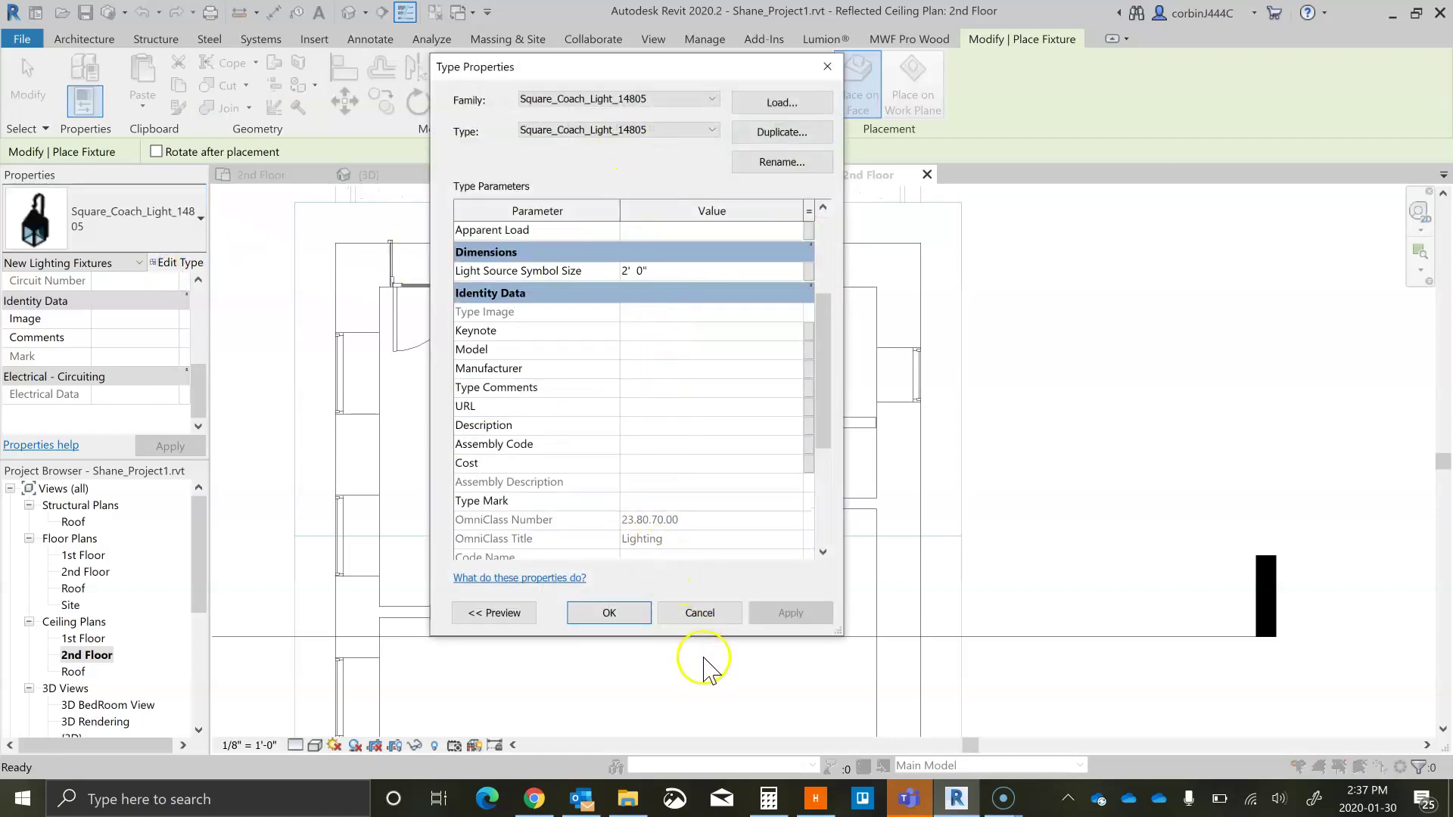
left_click(698, 614)
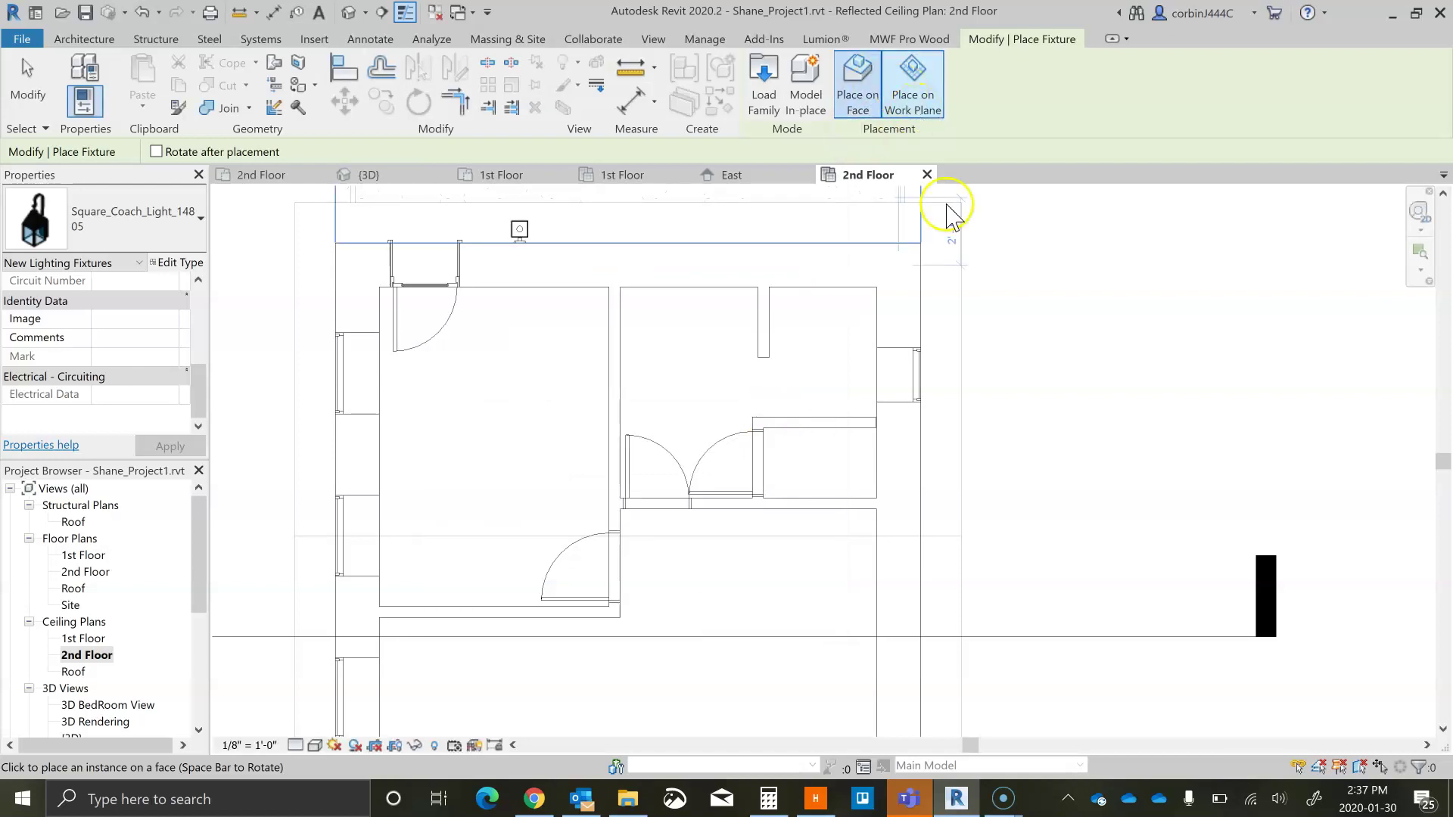
Step: Place two coach lights against the upper exterior wall, then view the house in 3D
left_click(920, 309)
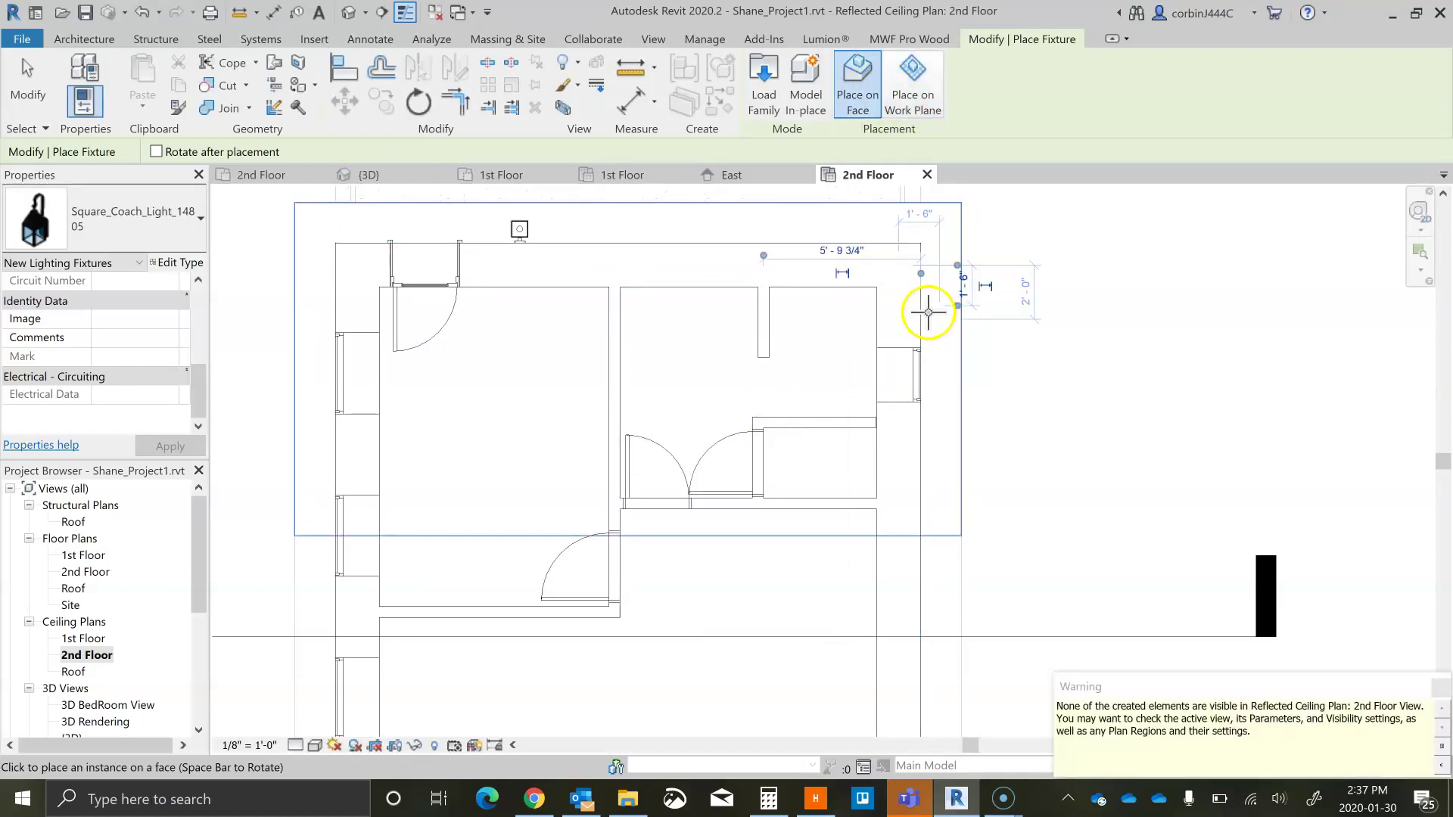
left_click(925, 312)
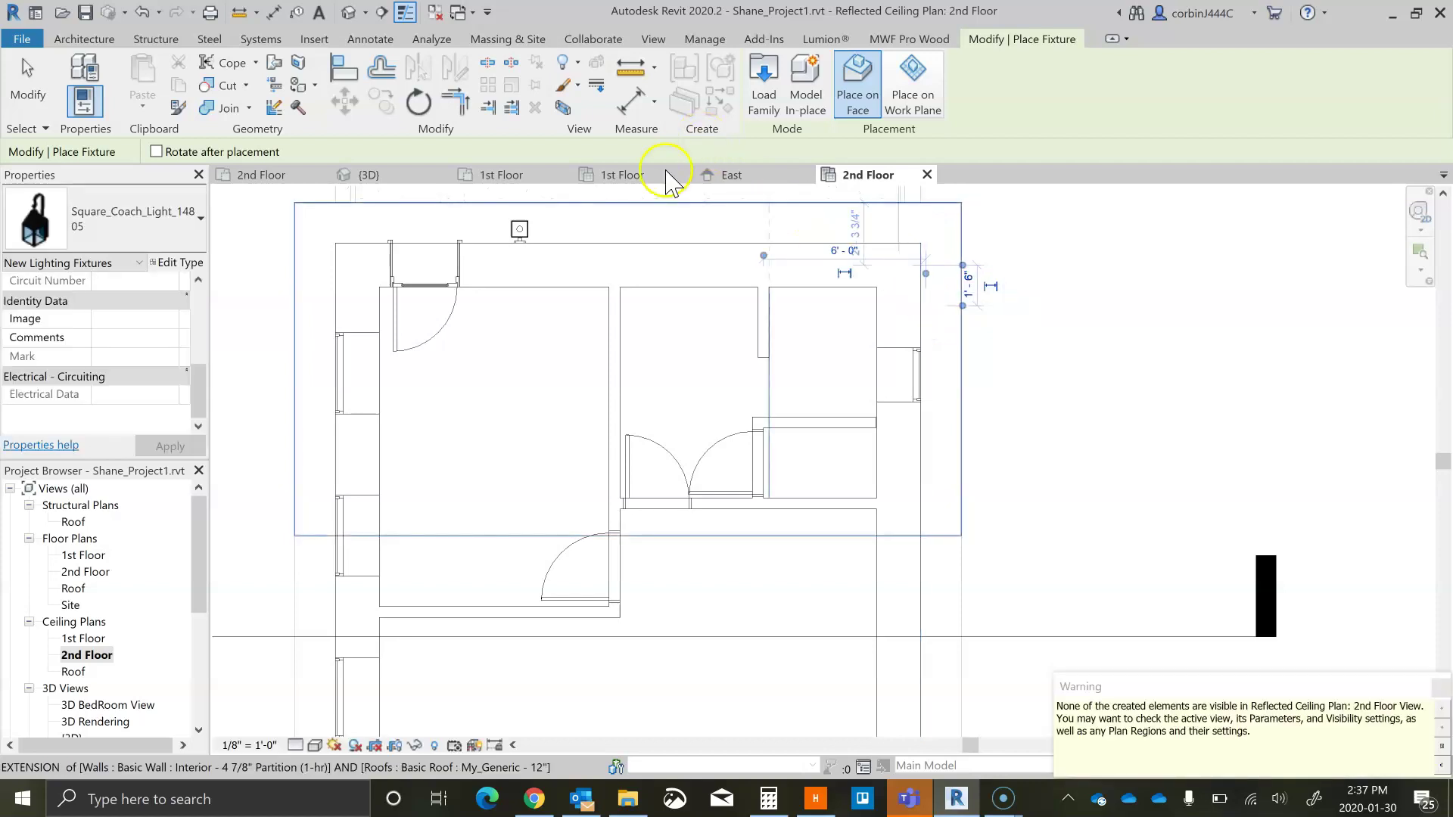
left_click(371, 175)
scroll(859, 399, "down", 4)
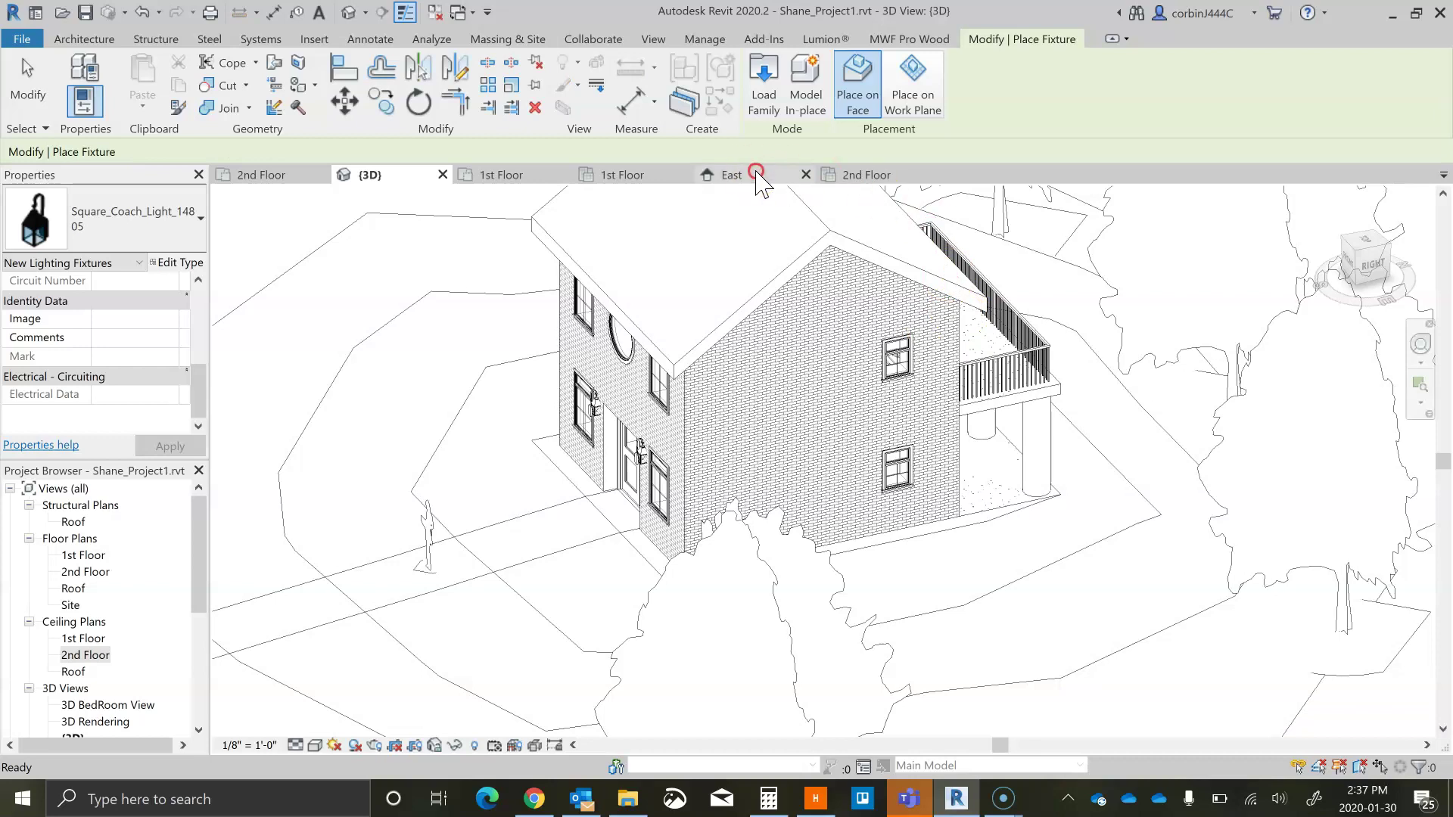
Step: Select the new coach light in 3D and set its Elevation from Level to 3' 0"
middle_click_drag(859, 324, 870, 383, "shift")
scroll(893, 378, "up", 6)
scroll(911, 338, "up", 5)
scroll(881, 399, "down", 10)
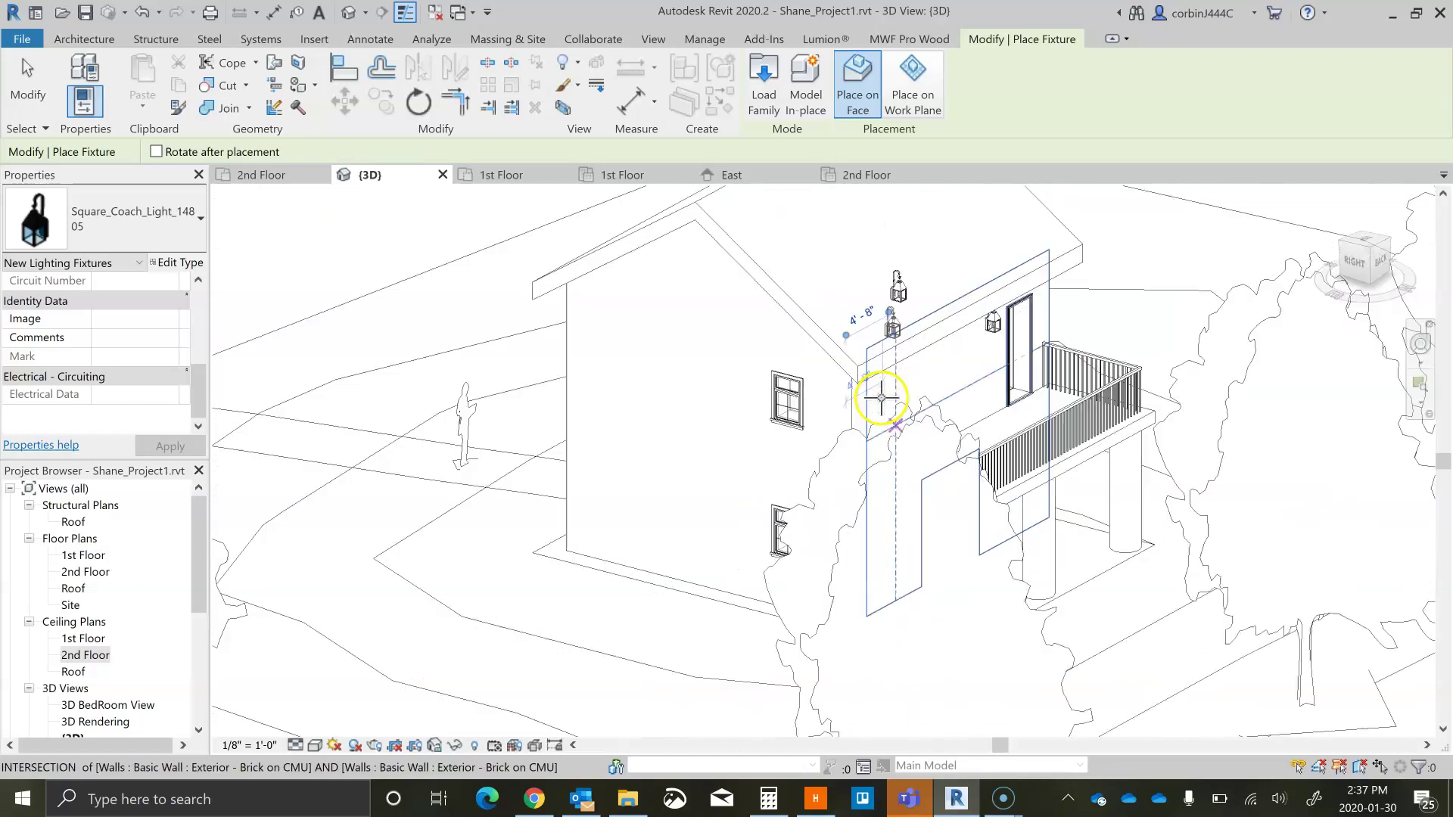
key("Escape")
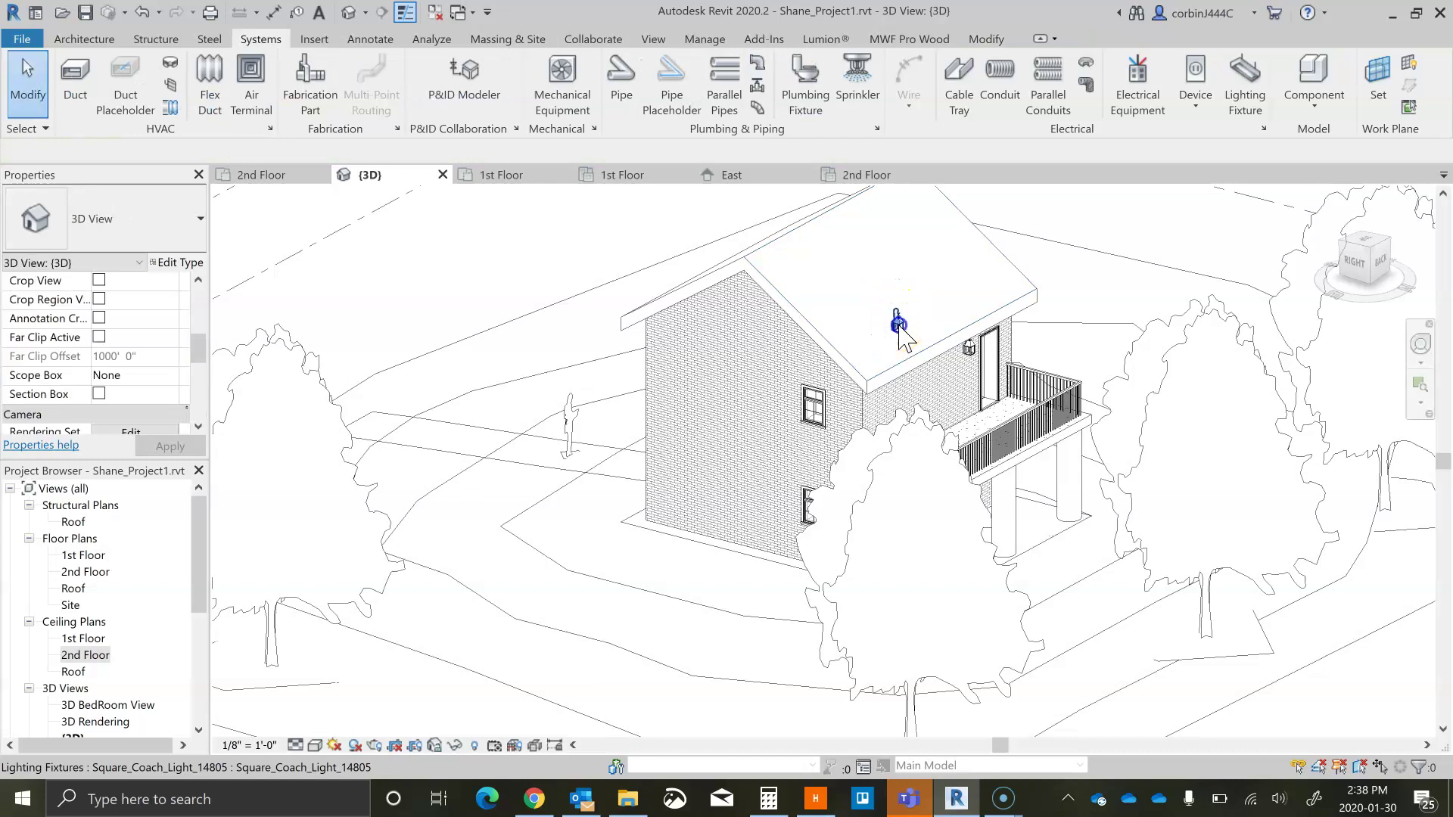
left_click(899, 326)
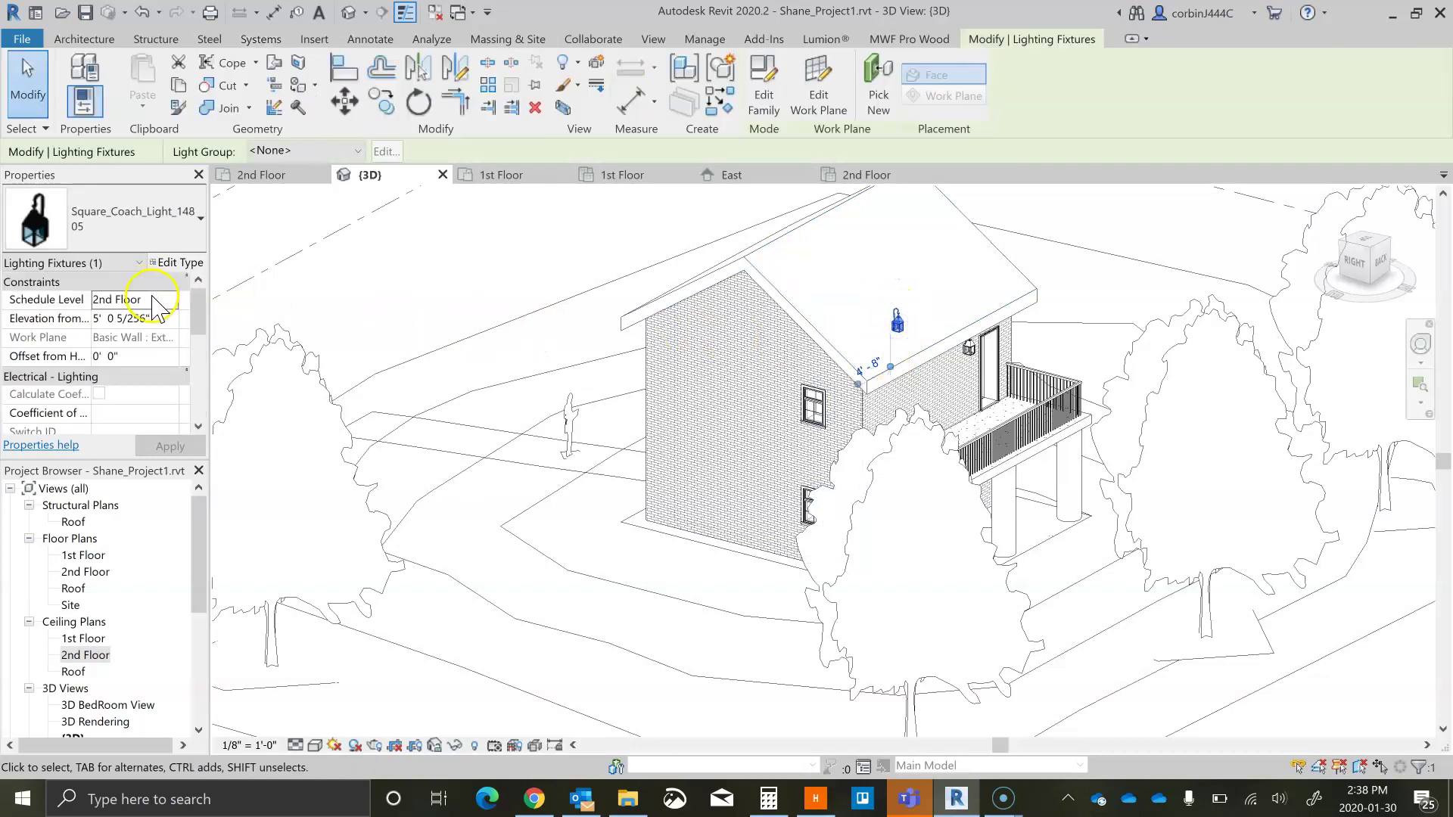
type("3'  0")
left_click(197, 304)
Step: Change the coach light's Elevation from Level to 0' 0" and apply it
mouse_move(1031, 488)
middle_mouse_down("shift")
mouse_move(733, 270)
mouse_move(730, 382)
middle_mouse_up("shift")
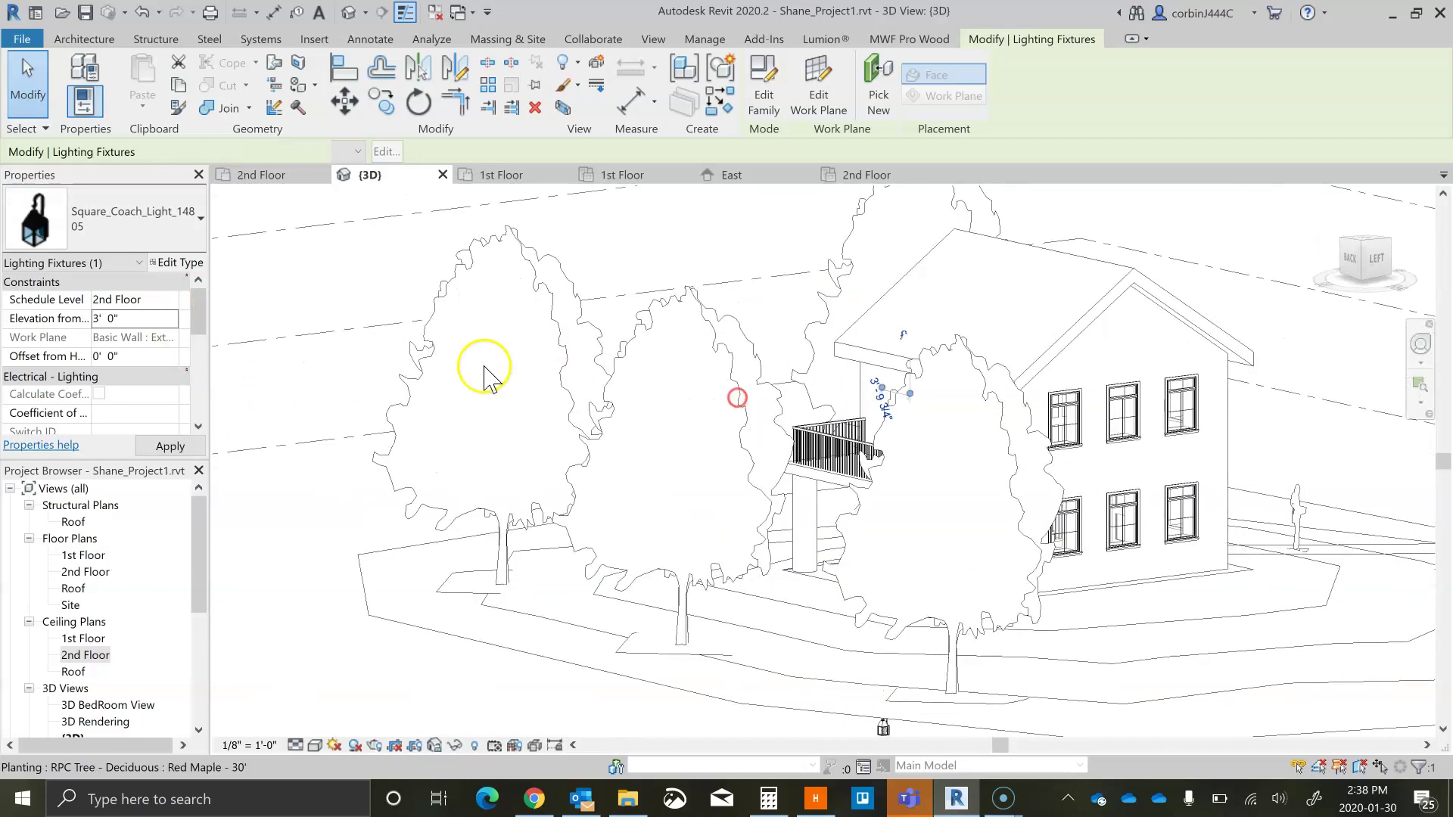
left_click(138, 316)
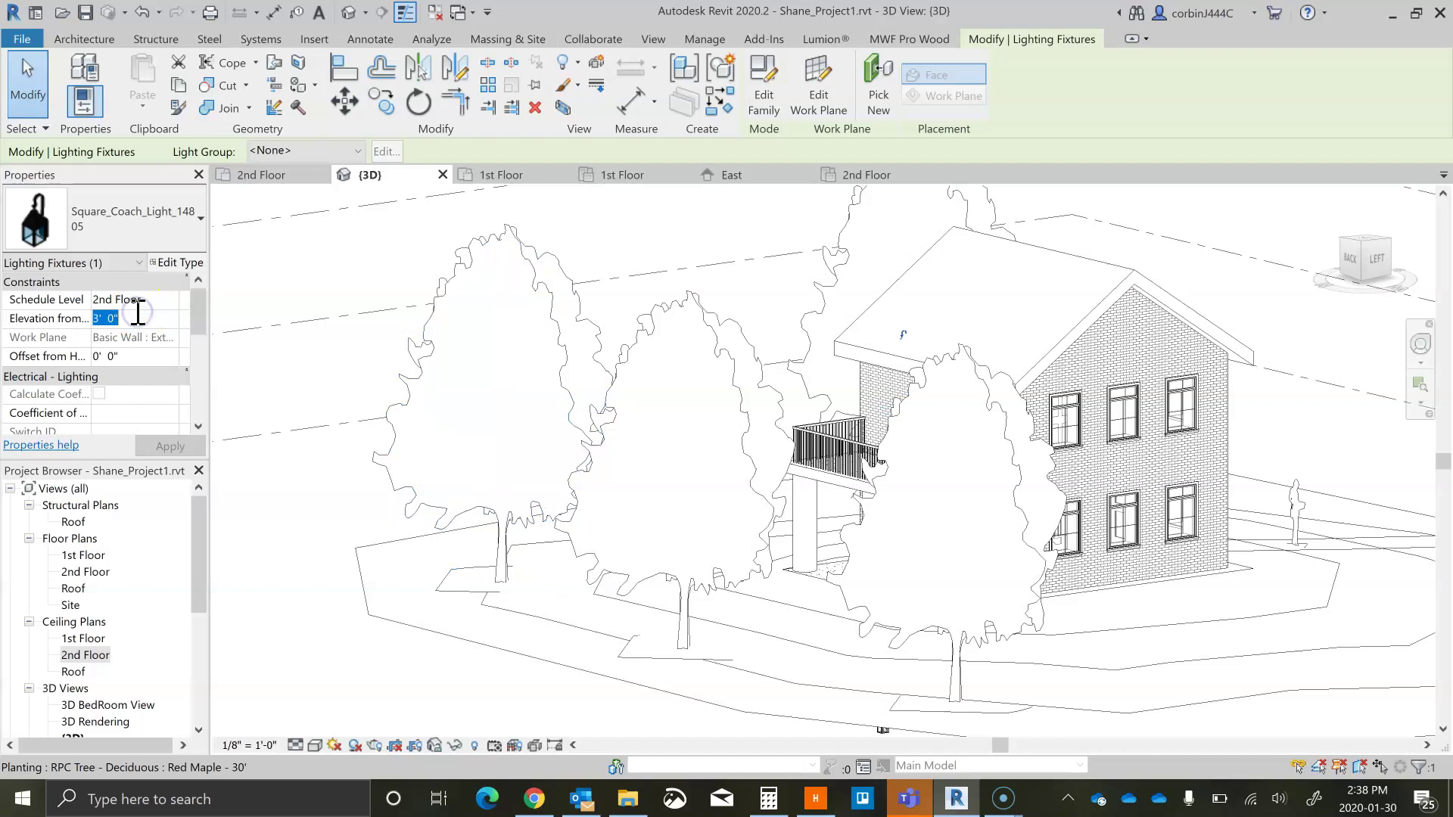
type("0")
left_click(201, 428)
left_click(168, 446)
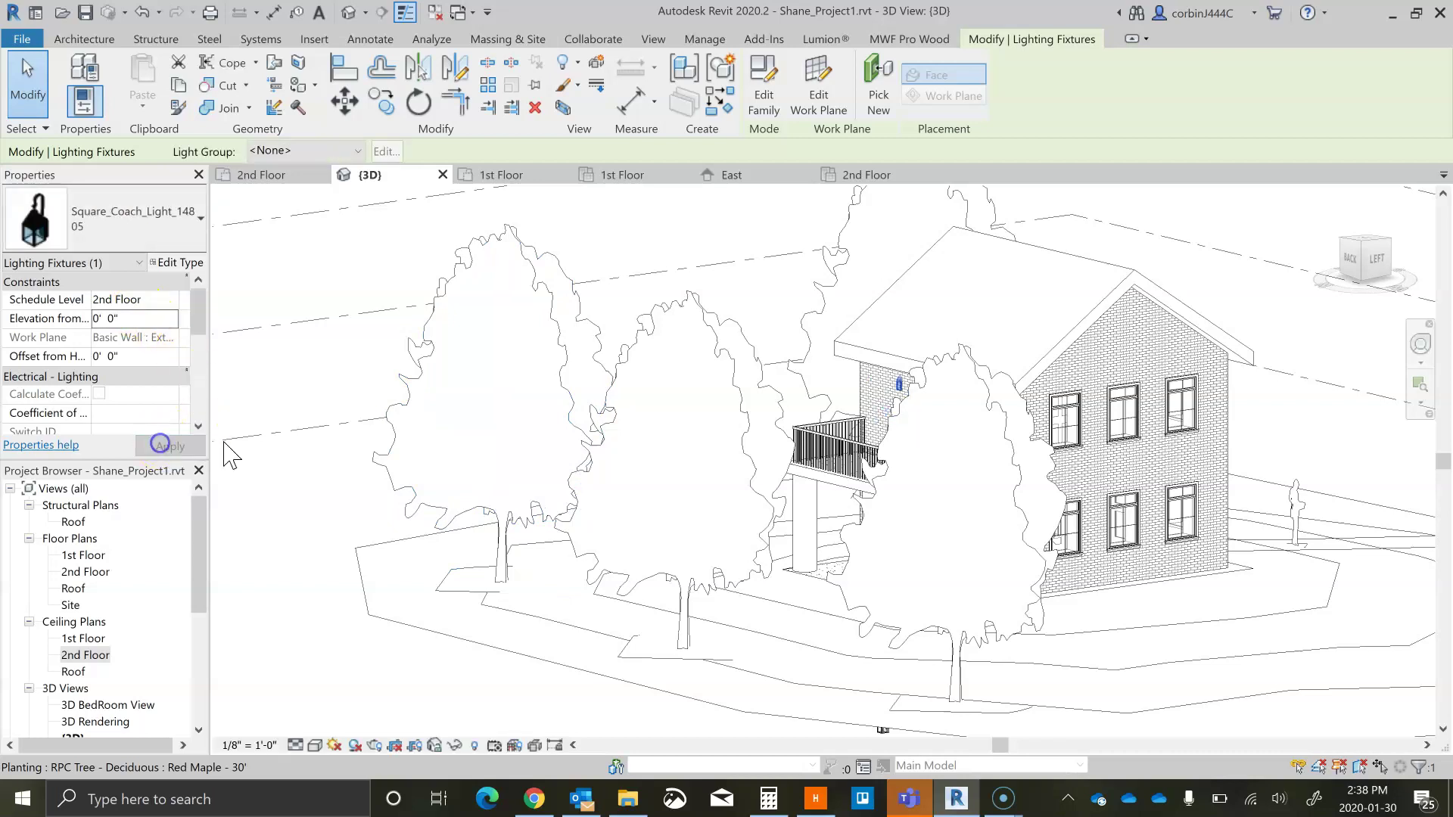
Step: Re-host the coach light beside the balcony door onto the brick wall face, then return to the 2nd Floor plan
middle_click_drag(840, 442, 965, 487, "shift")
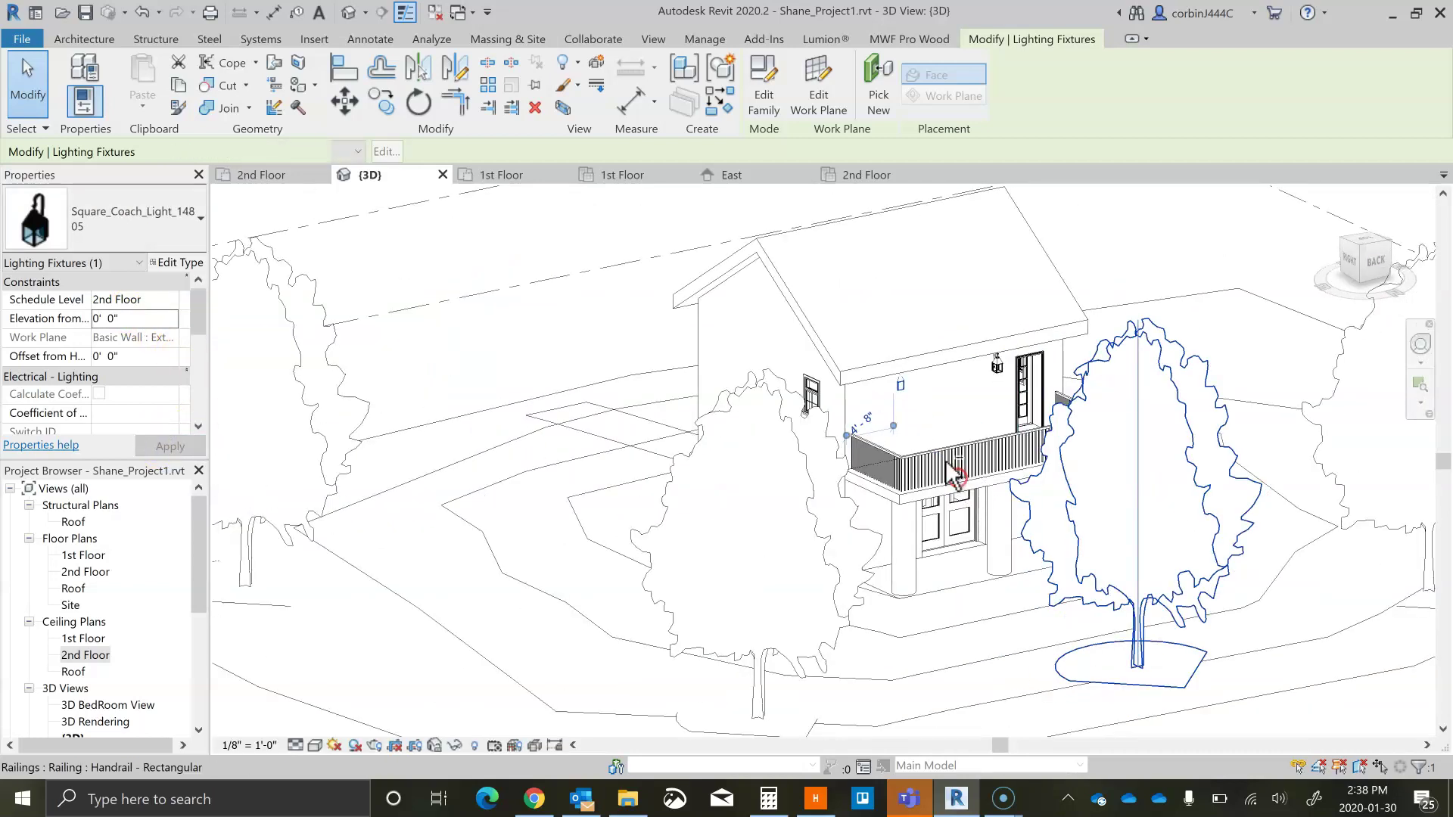
left_click(899, 388)
scroll(897, 371, "up", 3)
left_click(1107, 334)
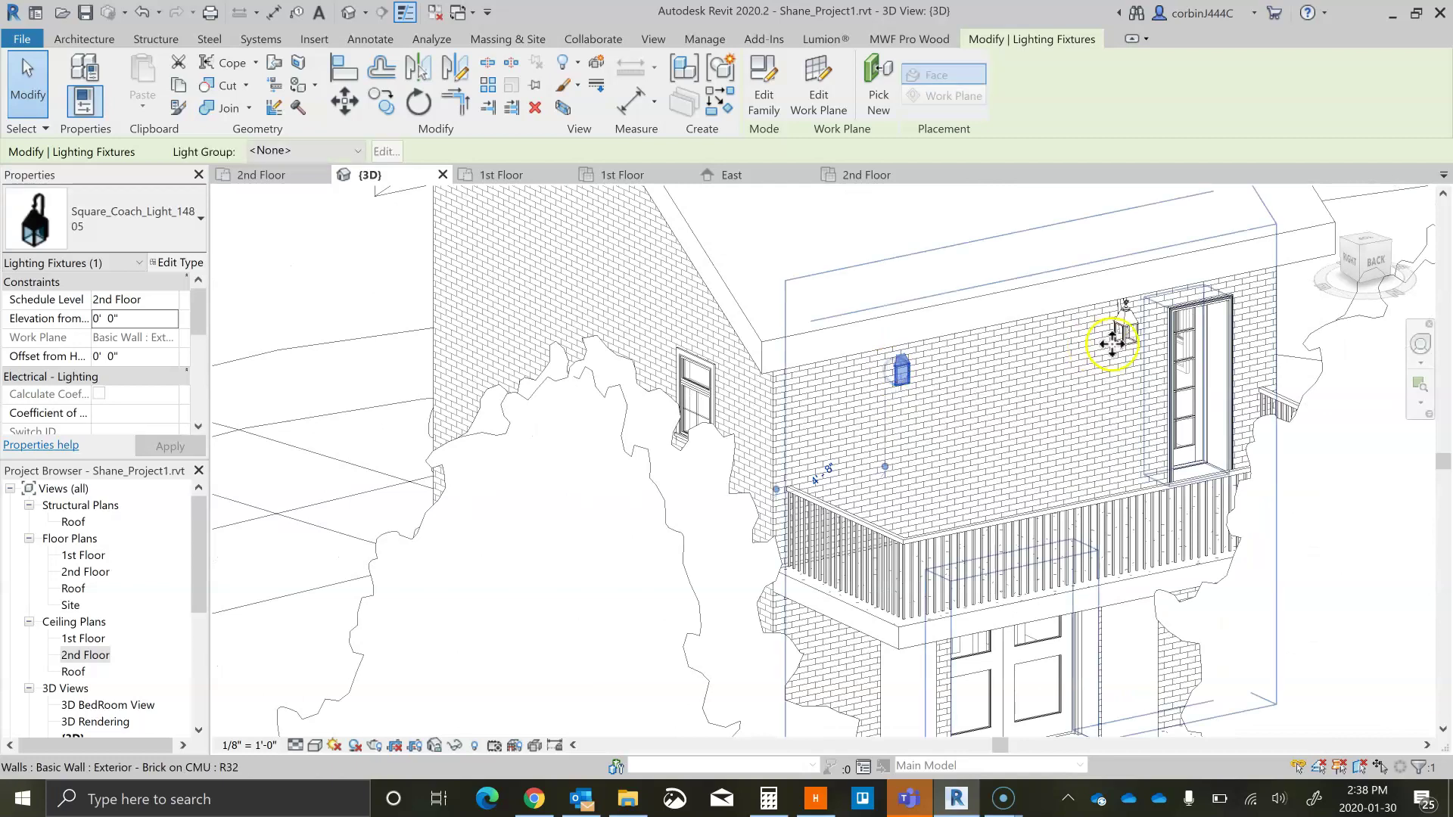
left_click(824, 107)
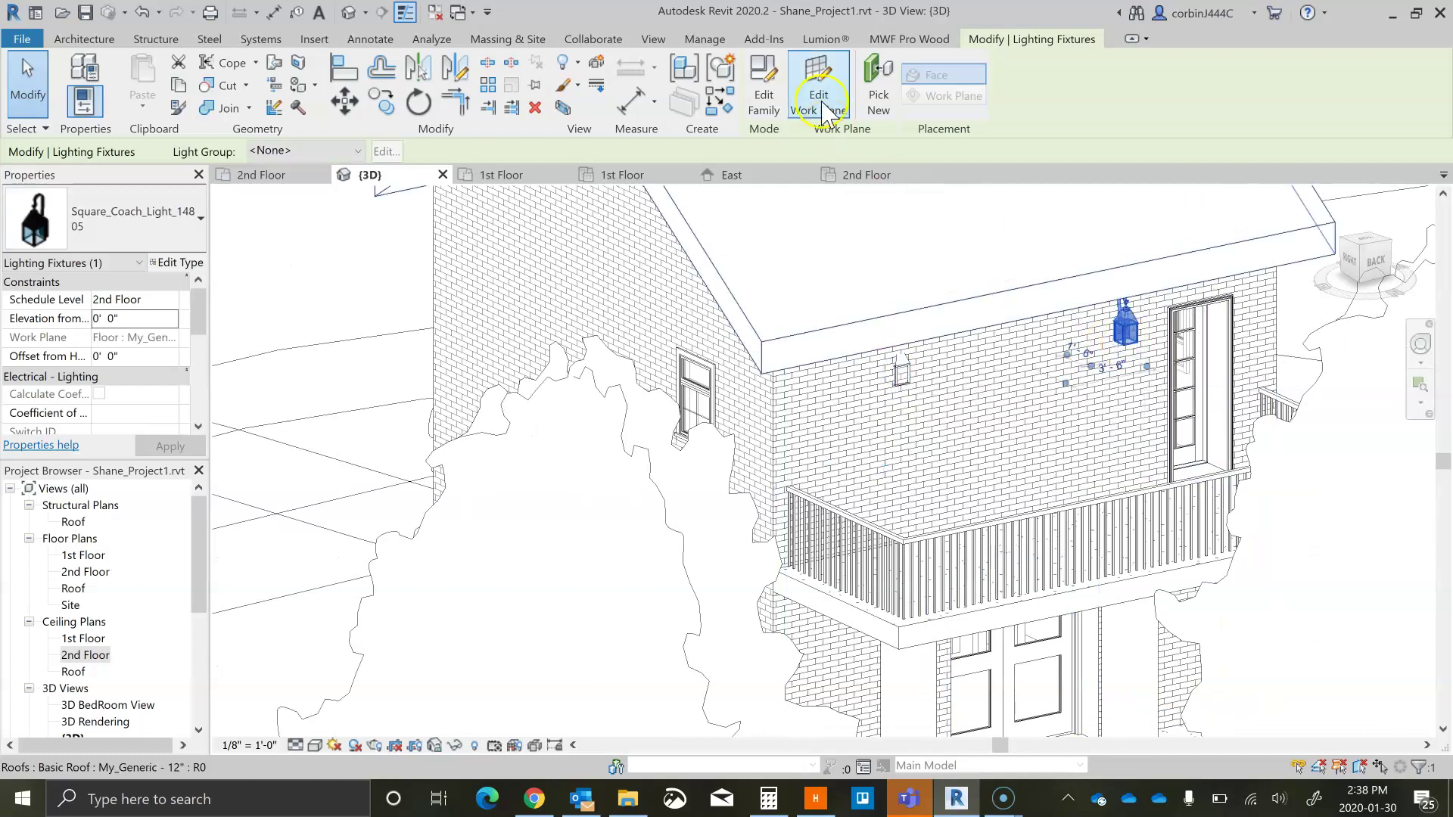
left_click(878, 89)
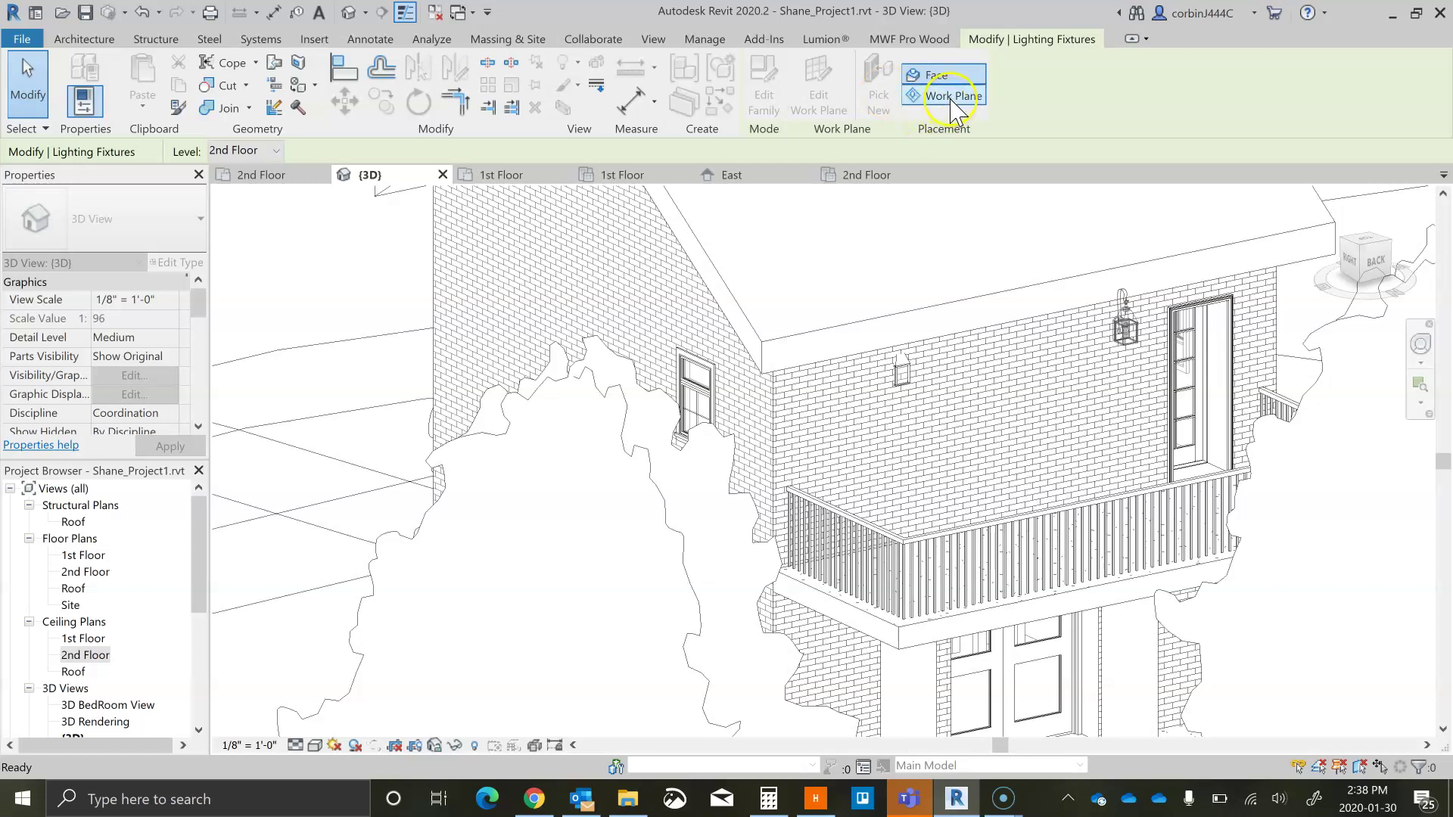
left_click(862, 100)
left_click(910, 377)
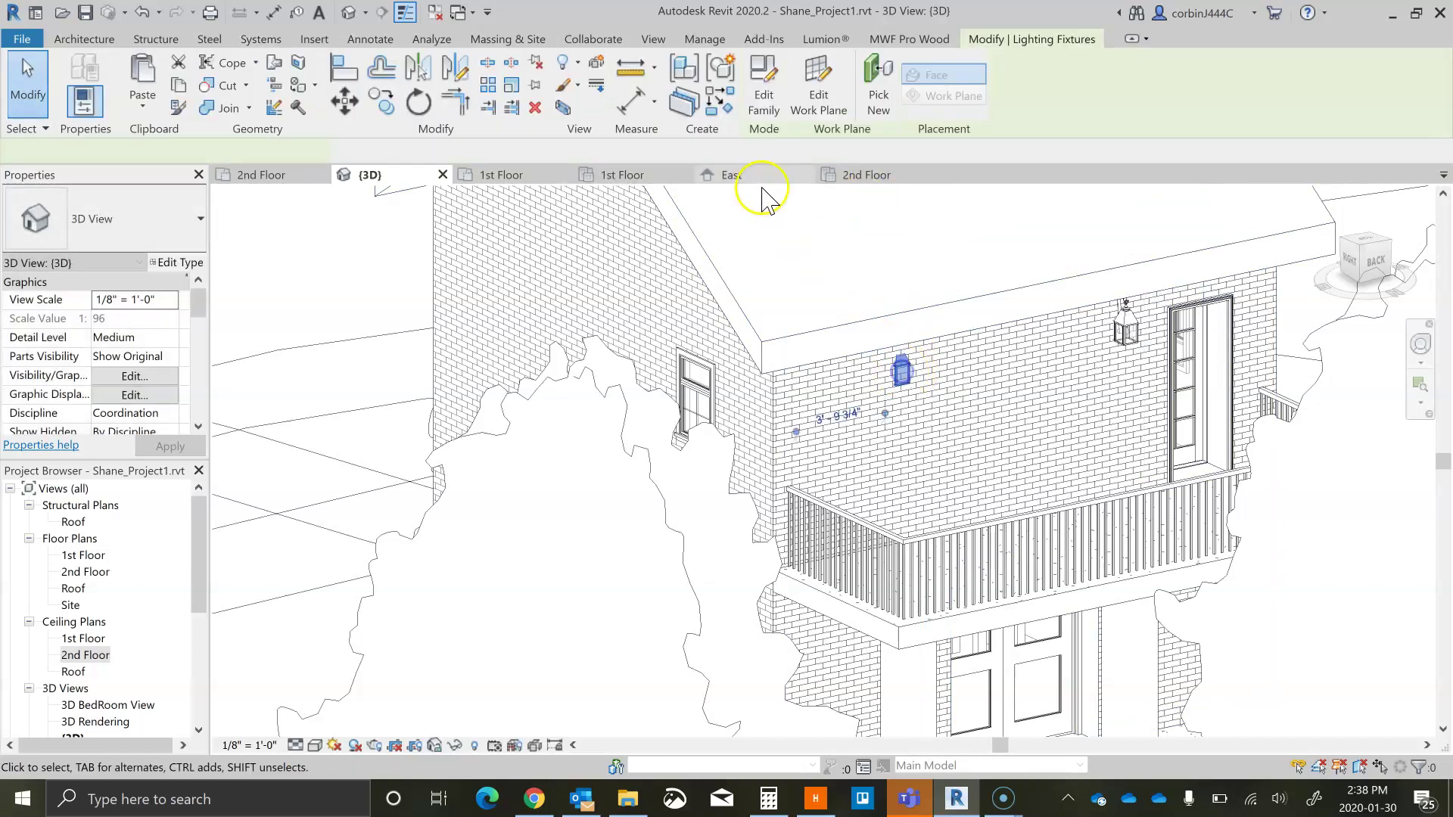
key("Escape")
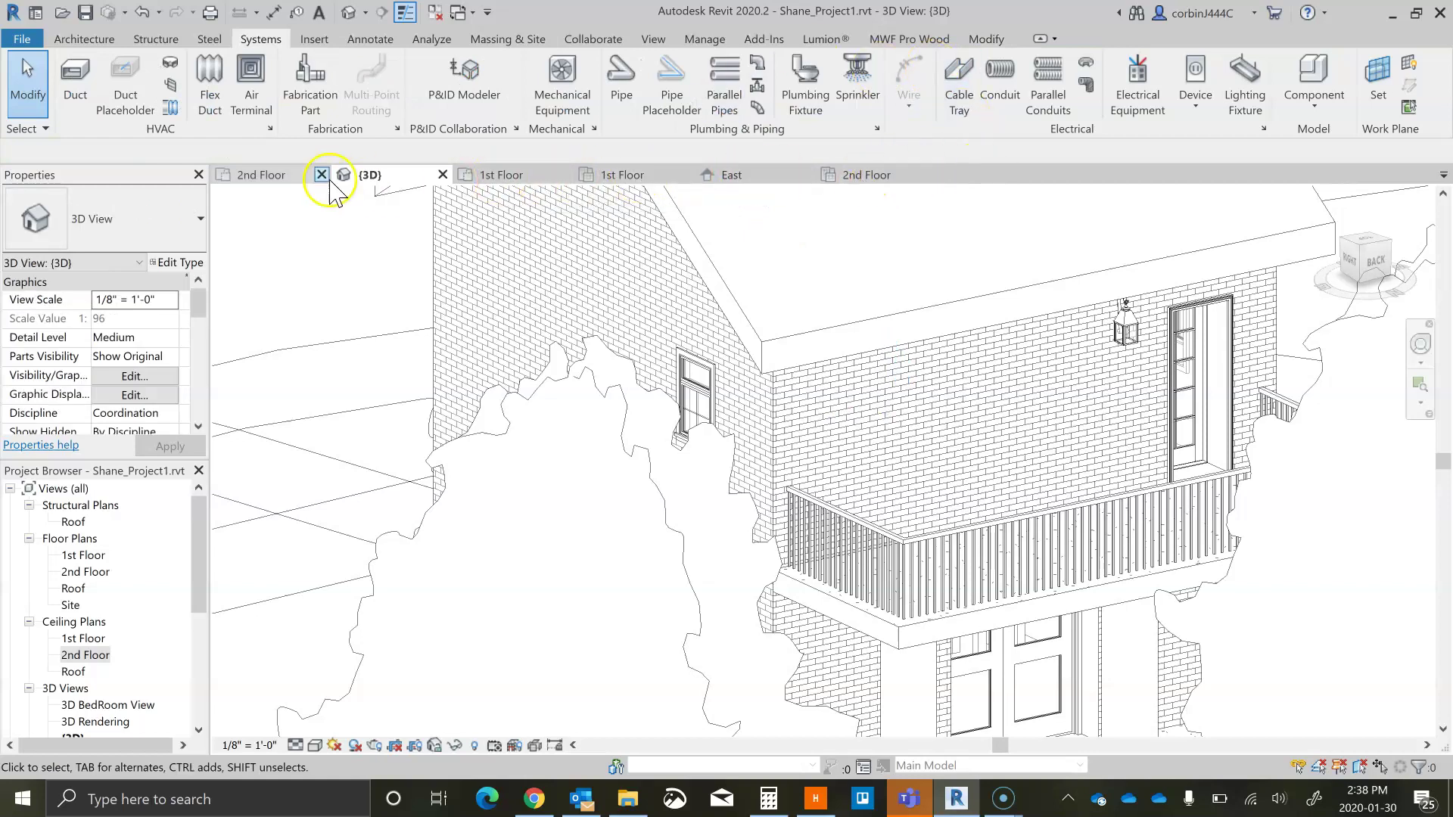
left_click(286, 181)
scroll(665, 260, "up", 2)
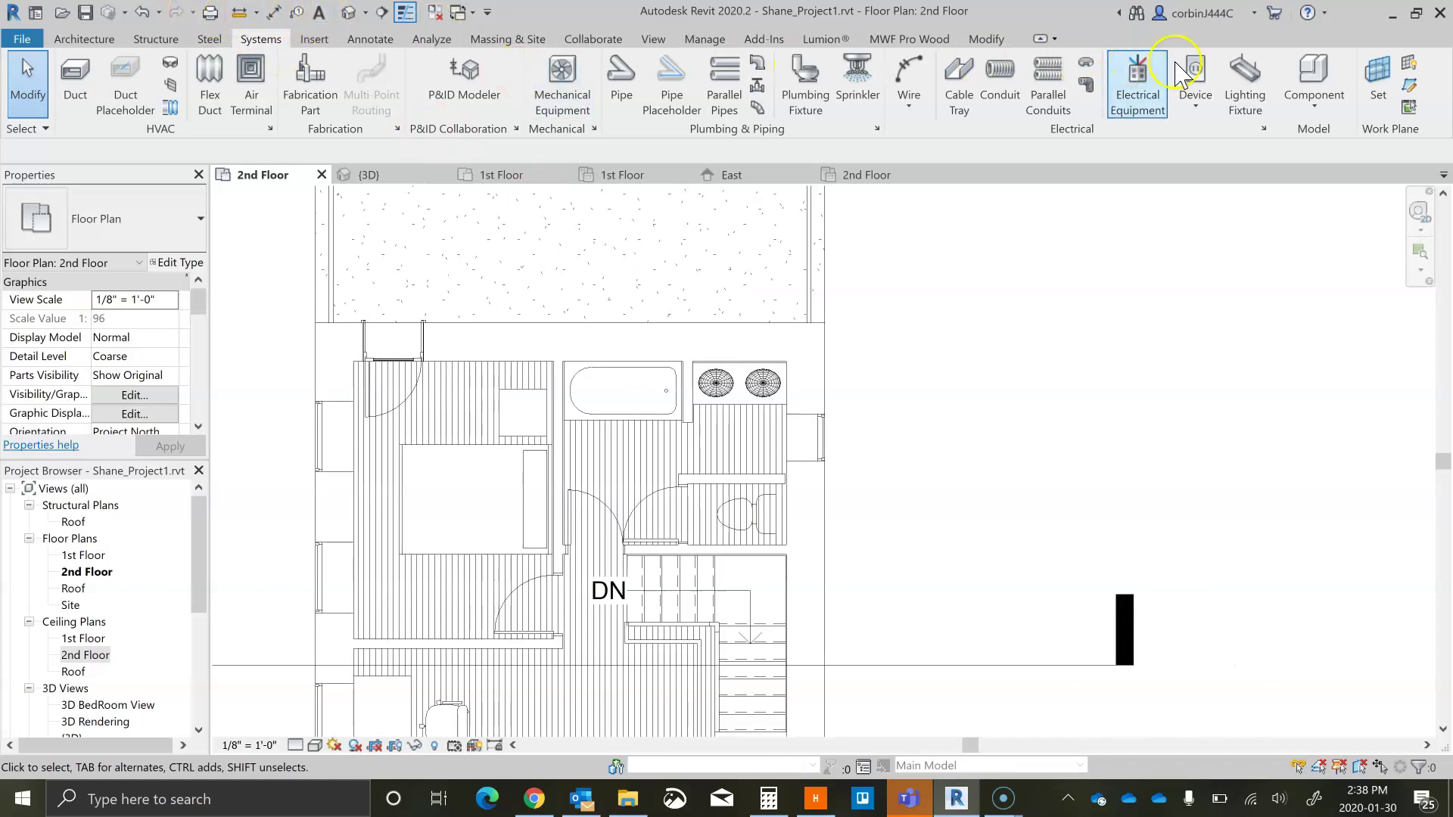
Step: Place another Square_Coach_Light in the 2nd Floor plan and check it in 3D
left_click(1241, 87)
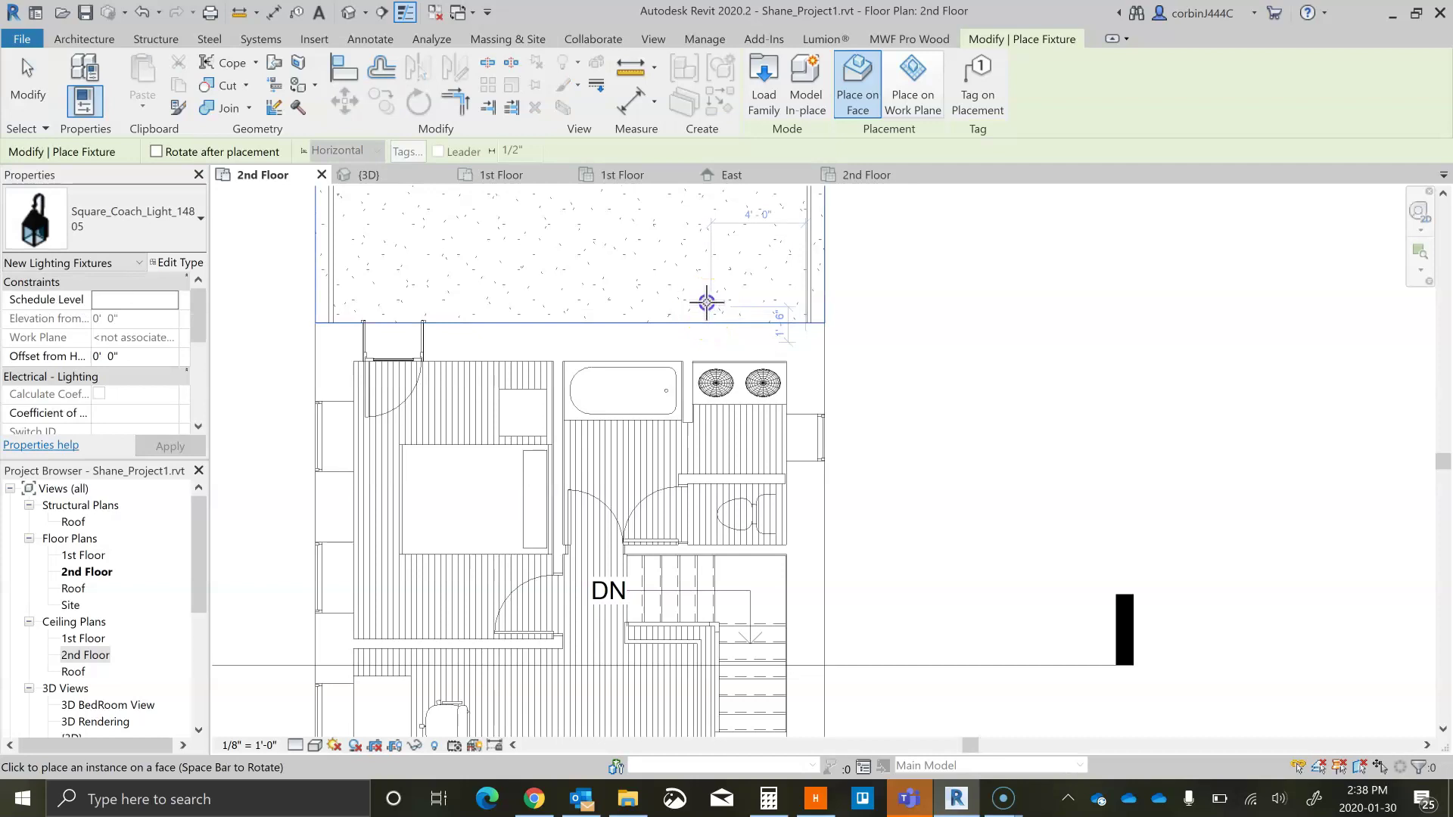
left_click(706, 303)
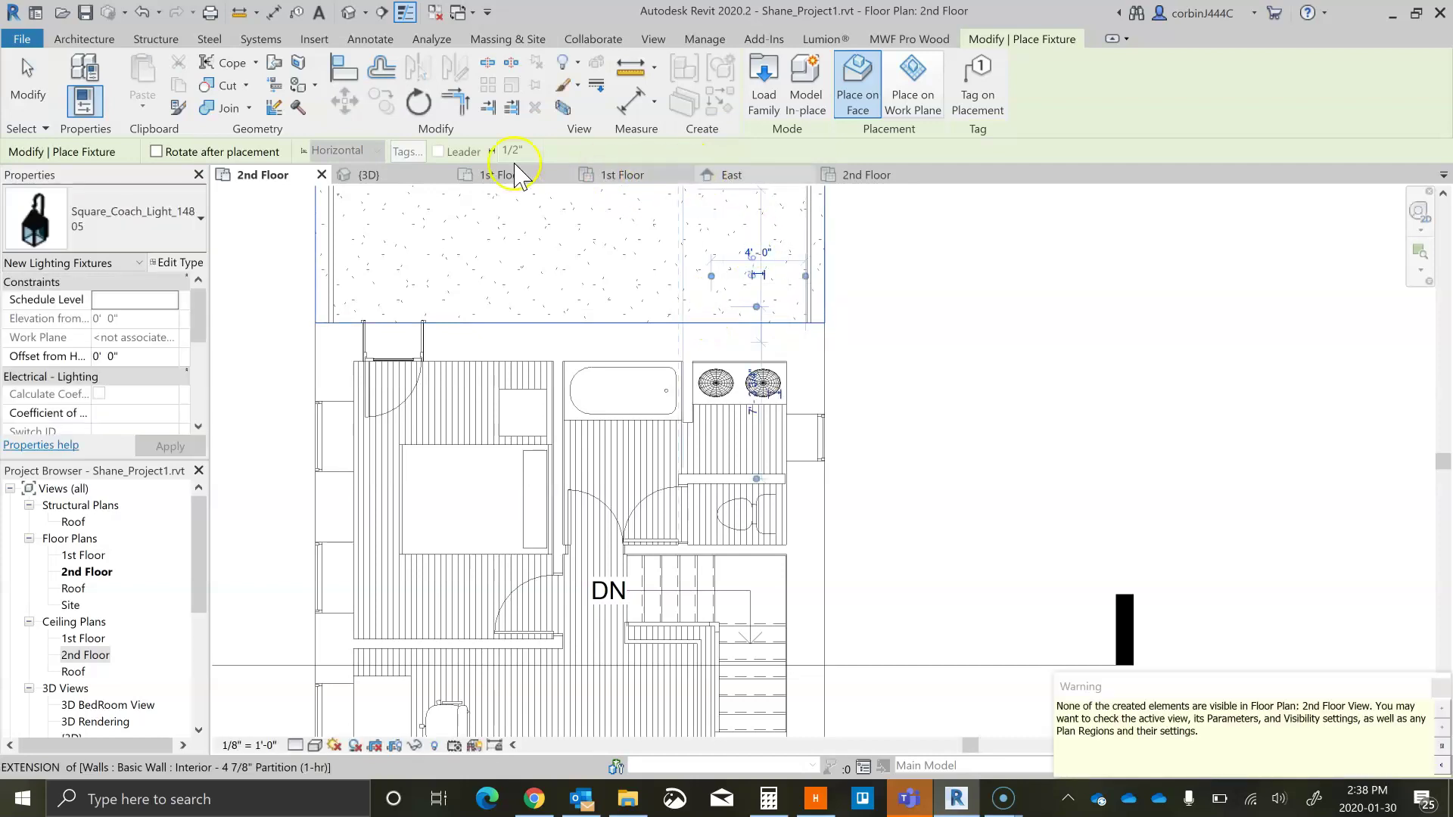
left_click(386, 176)
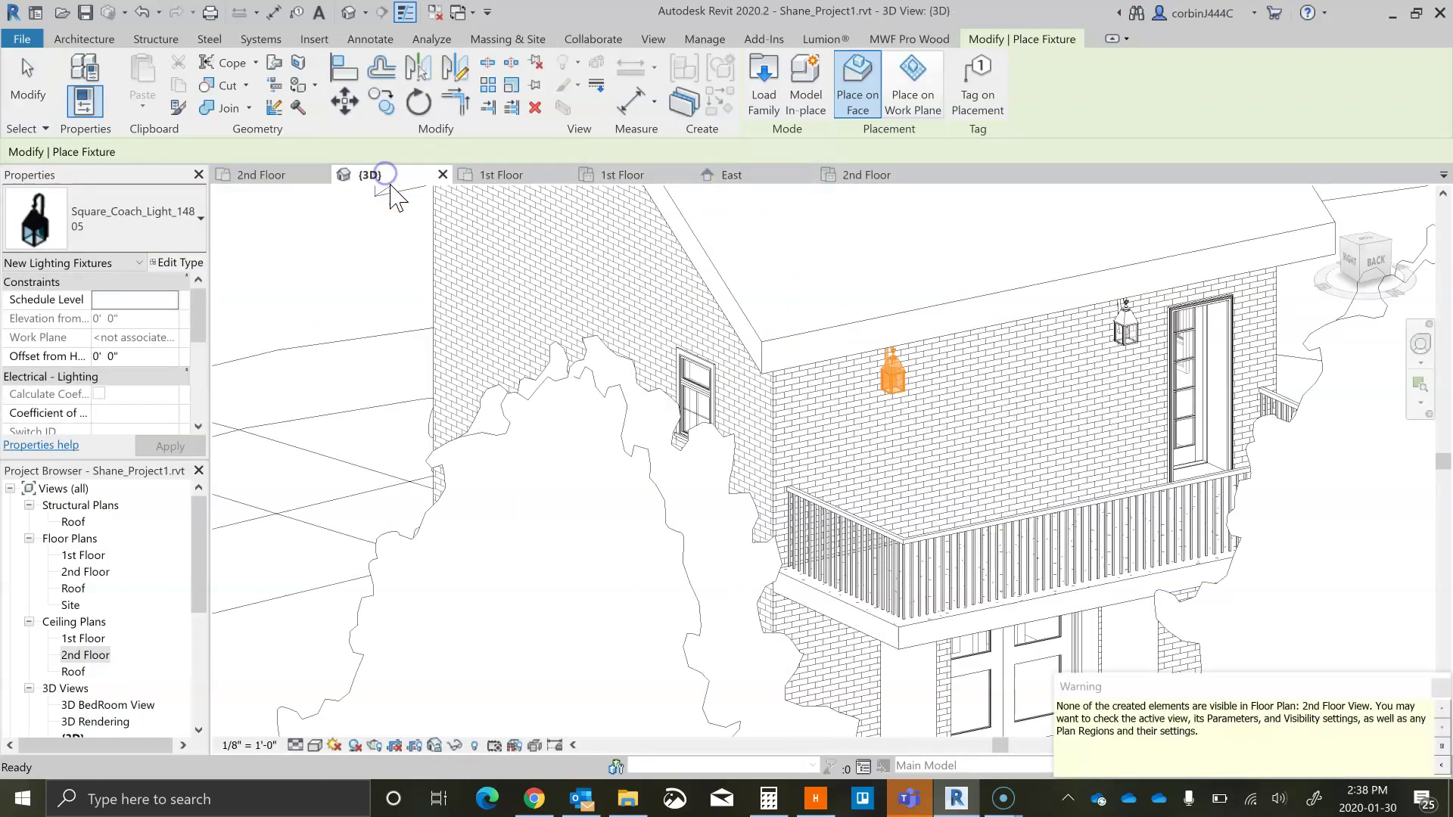
Step: Mount a coach light on the brick wall above the balcony and inspect its properties
left_click(878, 367)
key("Escape")
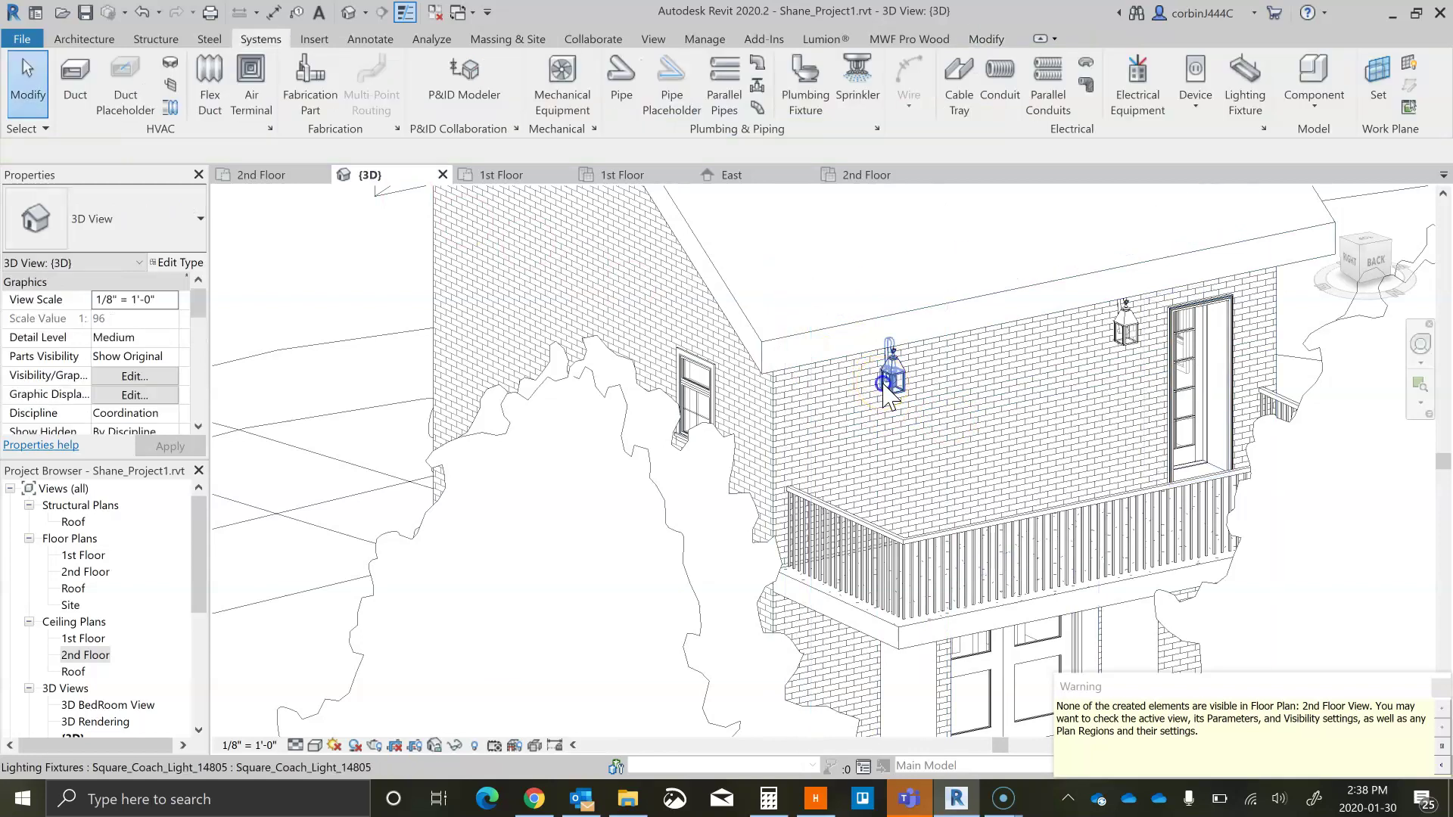
left_click(872, 365)
left_click(910, 361)
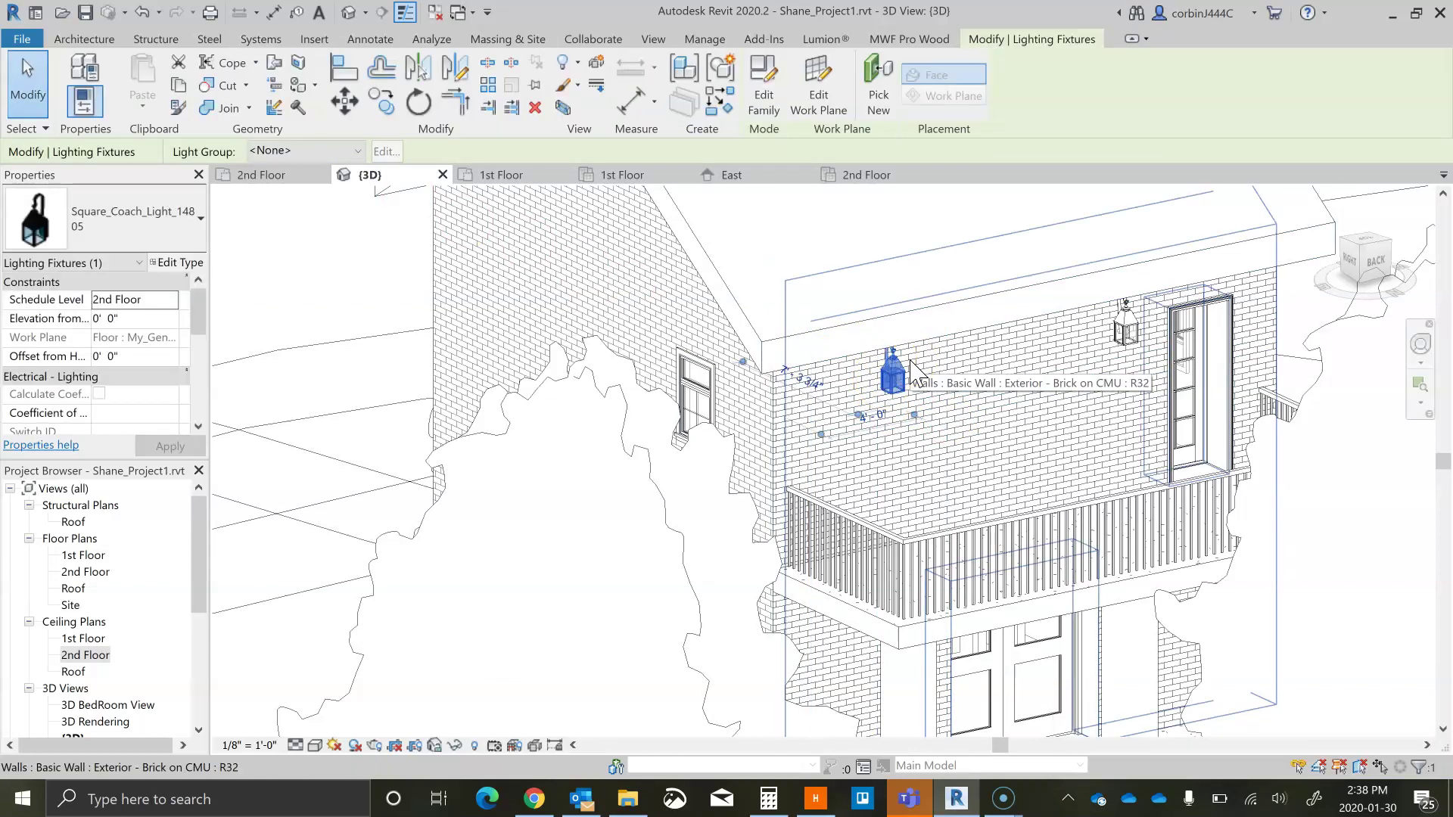
left_click(893, 628)
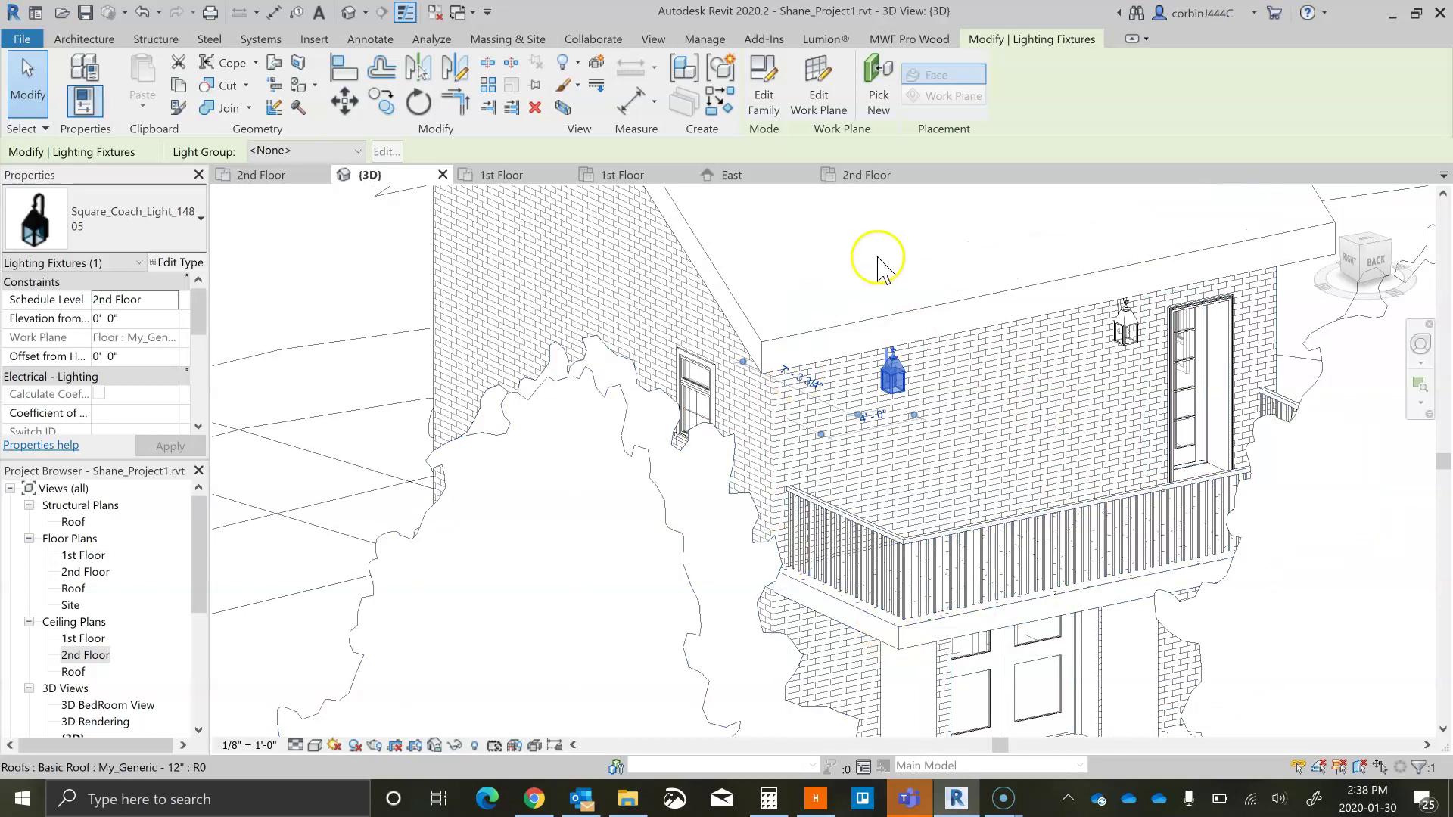
left_click(861, 180)
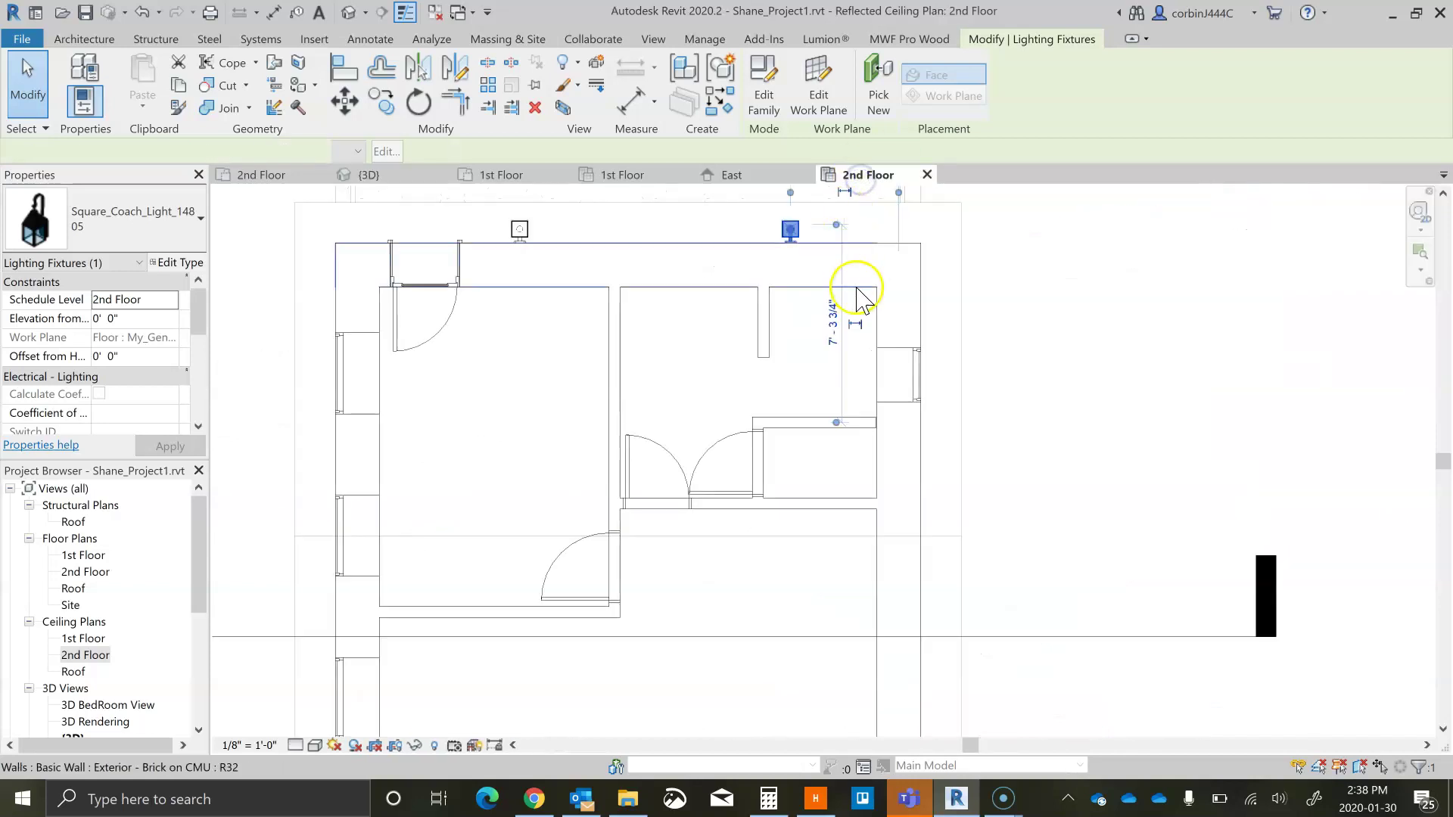